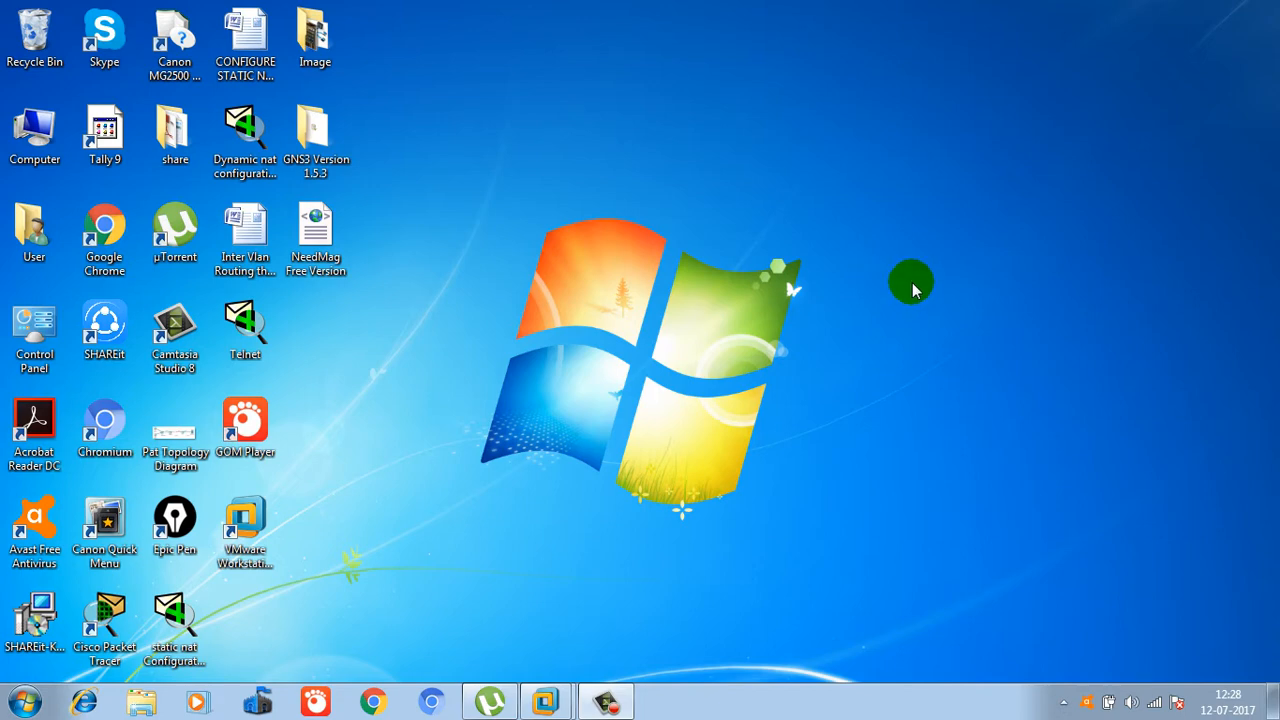
Refresh the Windows 7 desktop from its context menu.
right_click(640, 152)
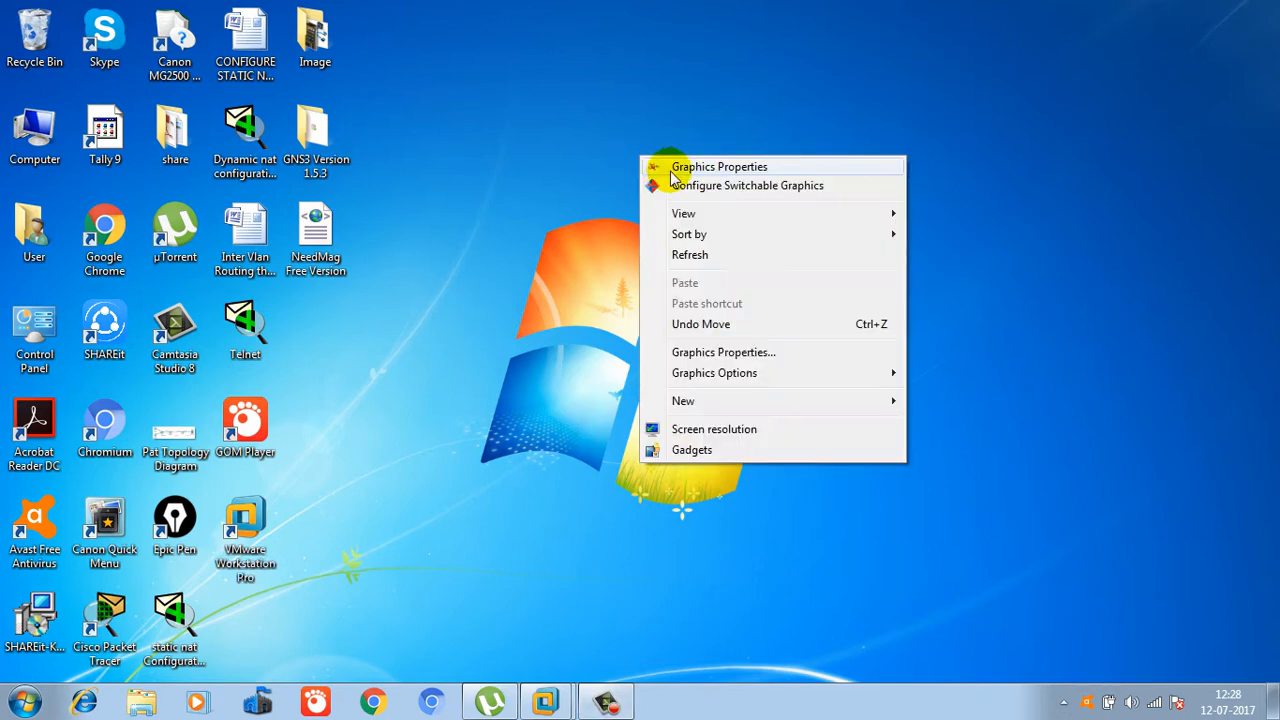
left_click(678, 252)
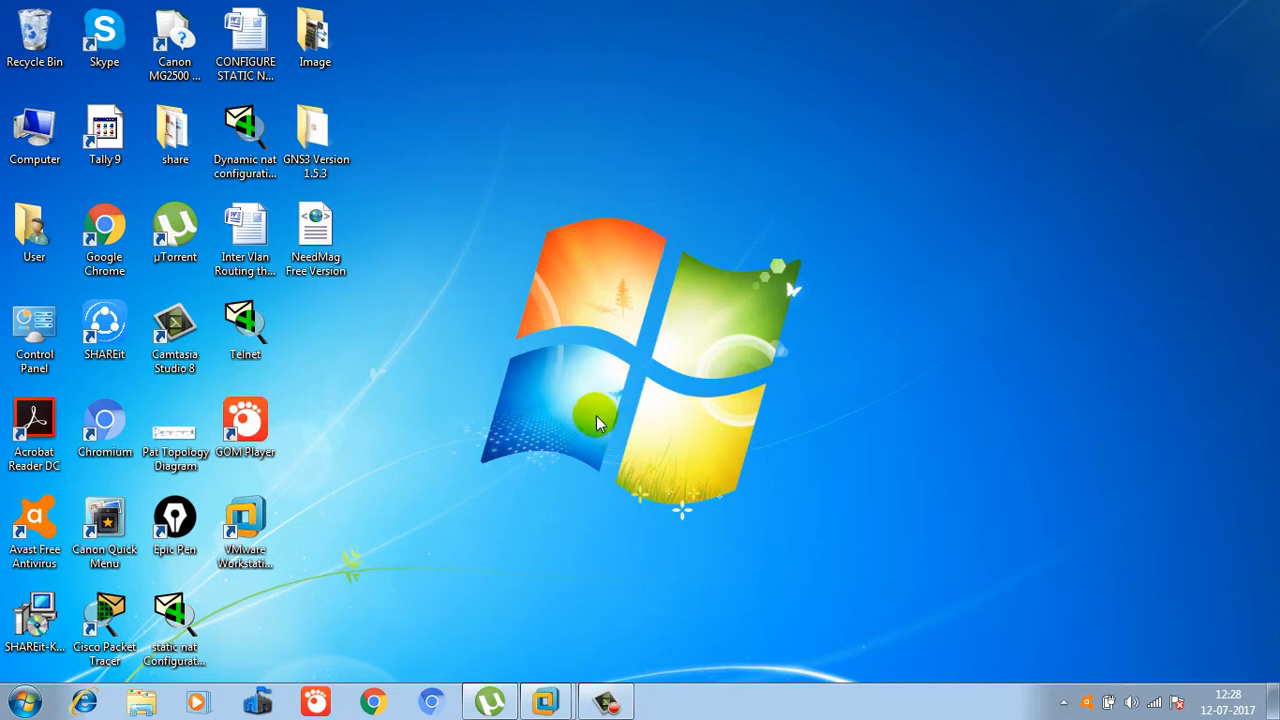
Switch to the Server-1 VM, close its Server Manager, and leave full screen.
mouse_move(545, 700)
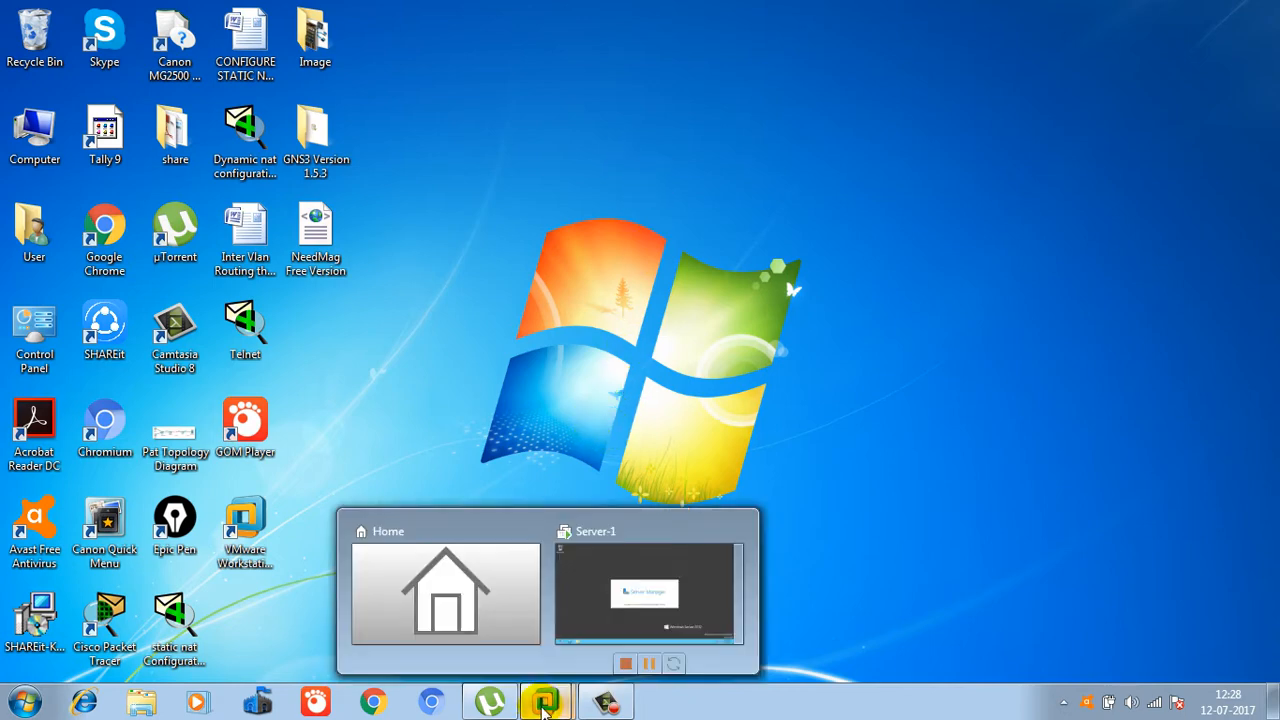
left_click(618, 590)
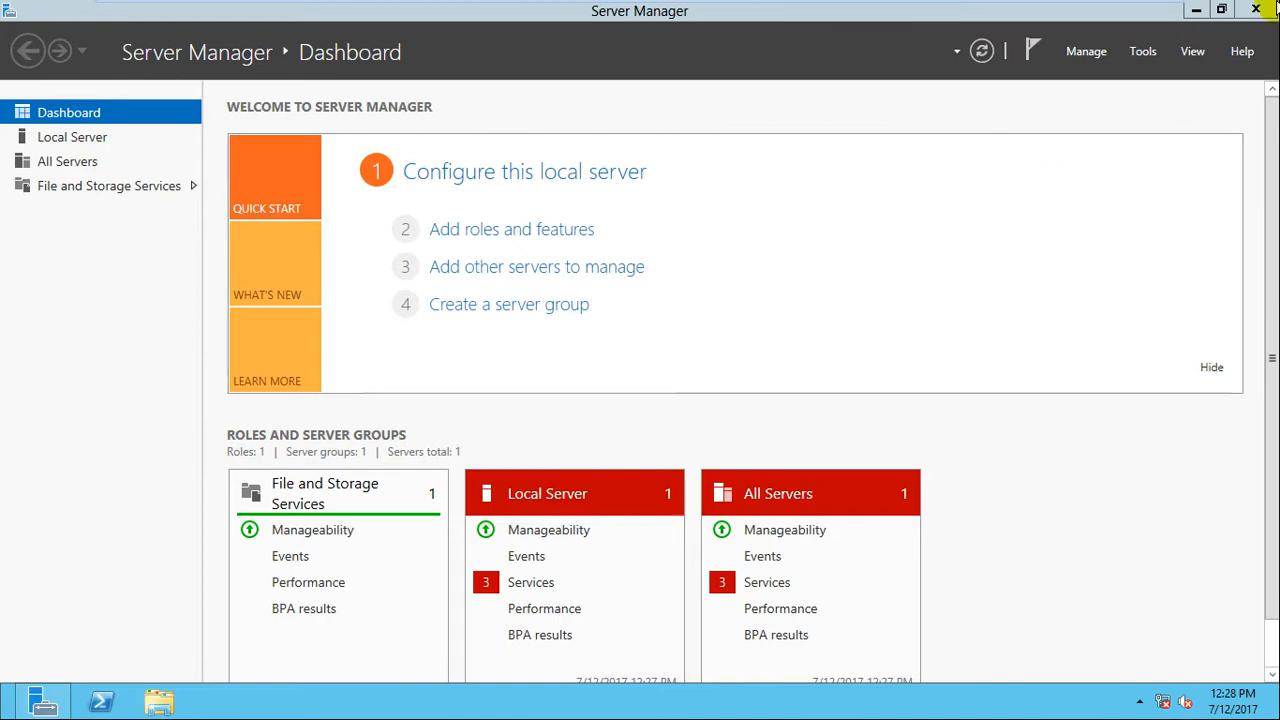
left_click(1256, 9)
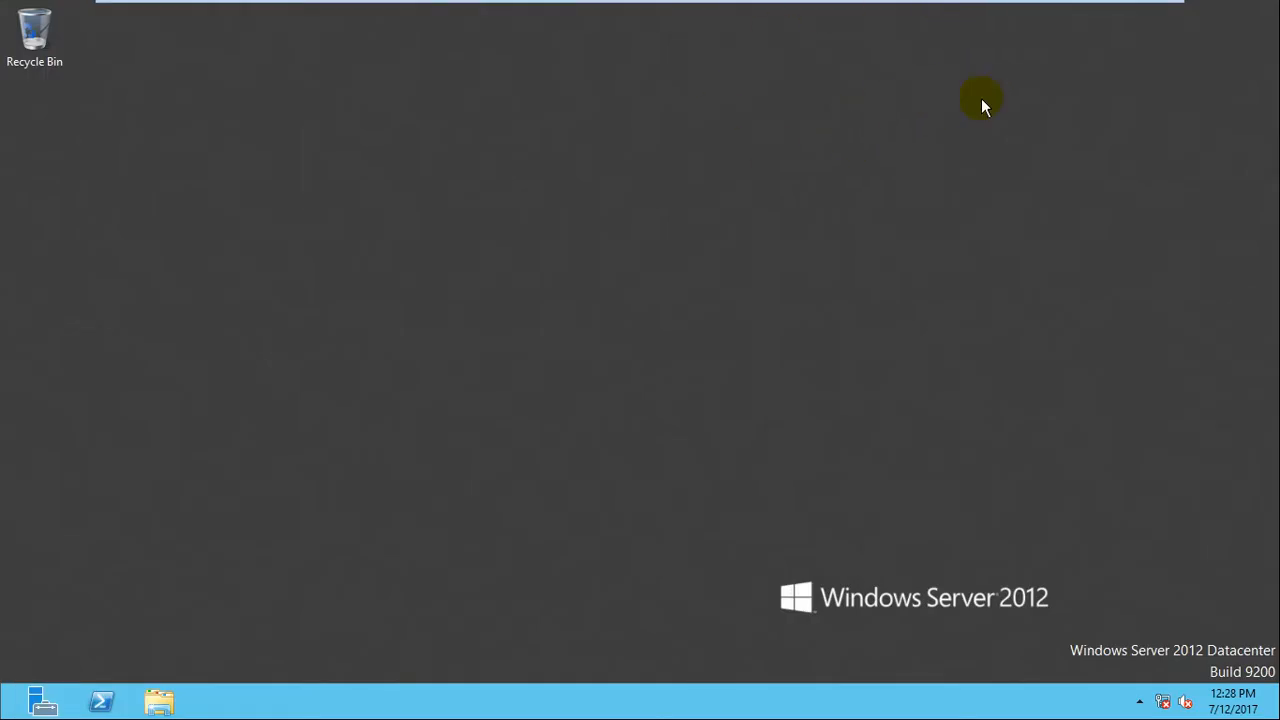
mouse_move(986, 4)
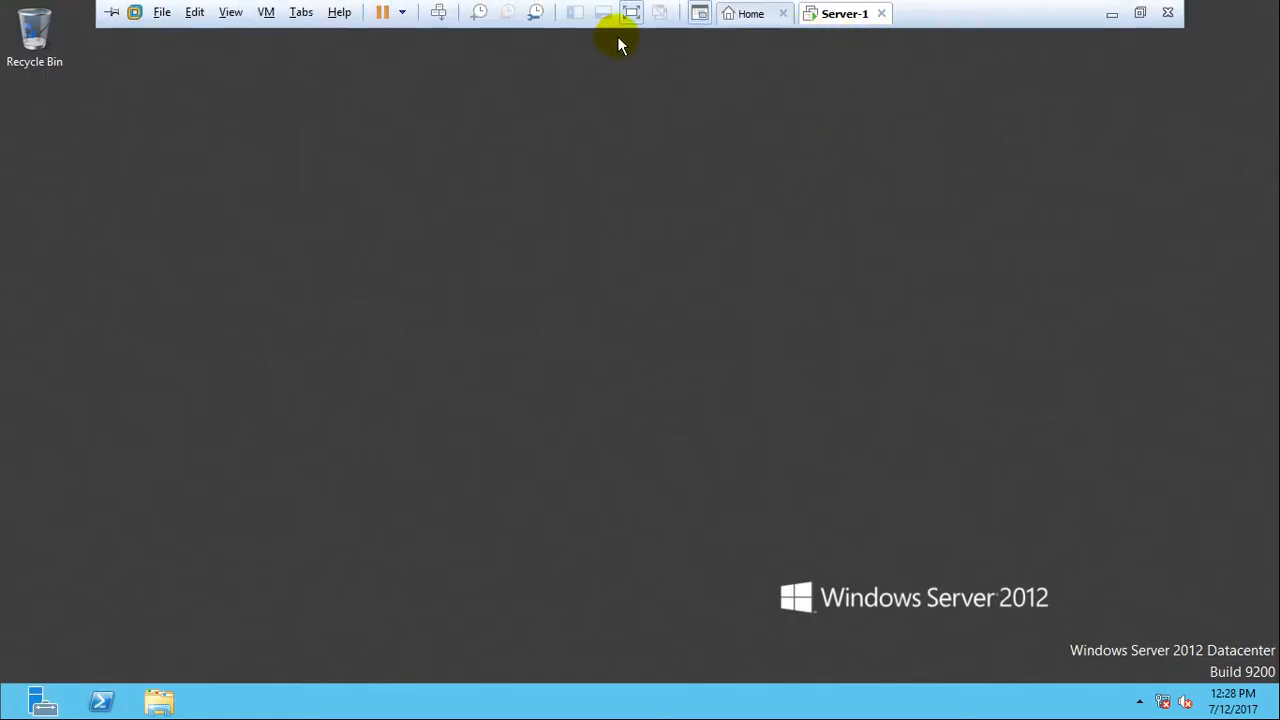
left_click(630, 12)
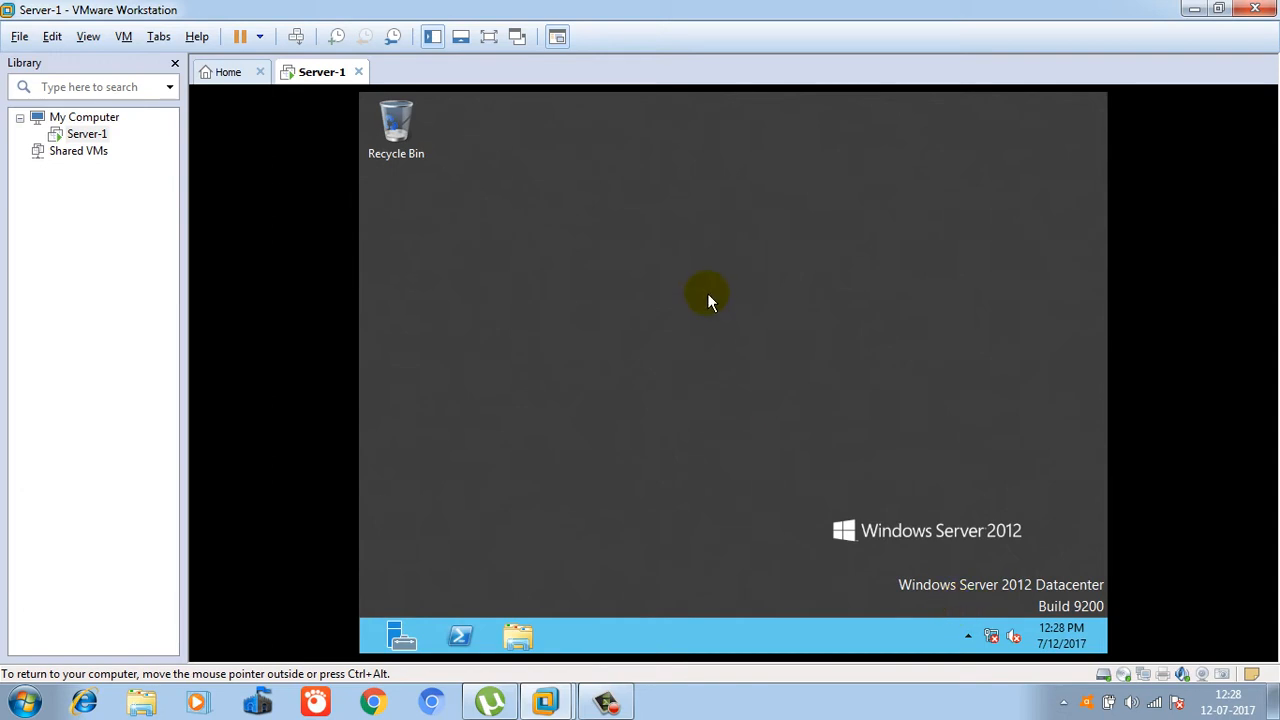
View the About VMware Workstation details, then put Server-1 back in full screen.
left_click(195, 36)
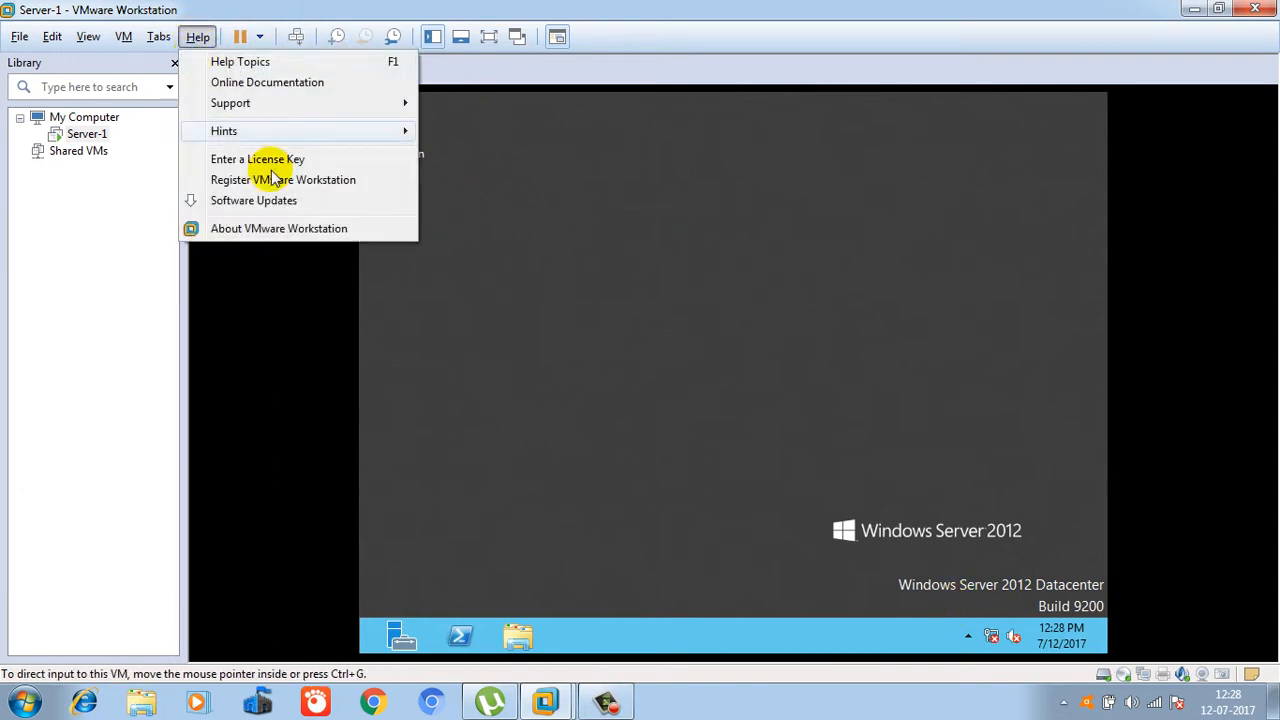
left_click(268, 230)
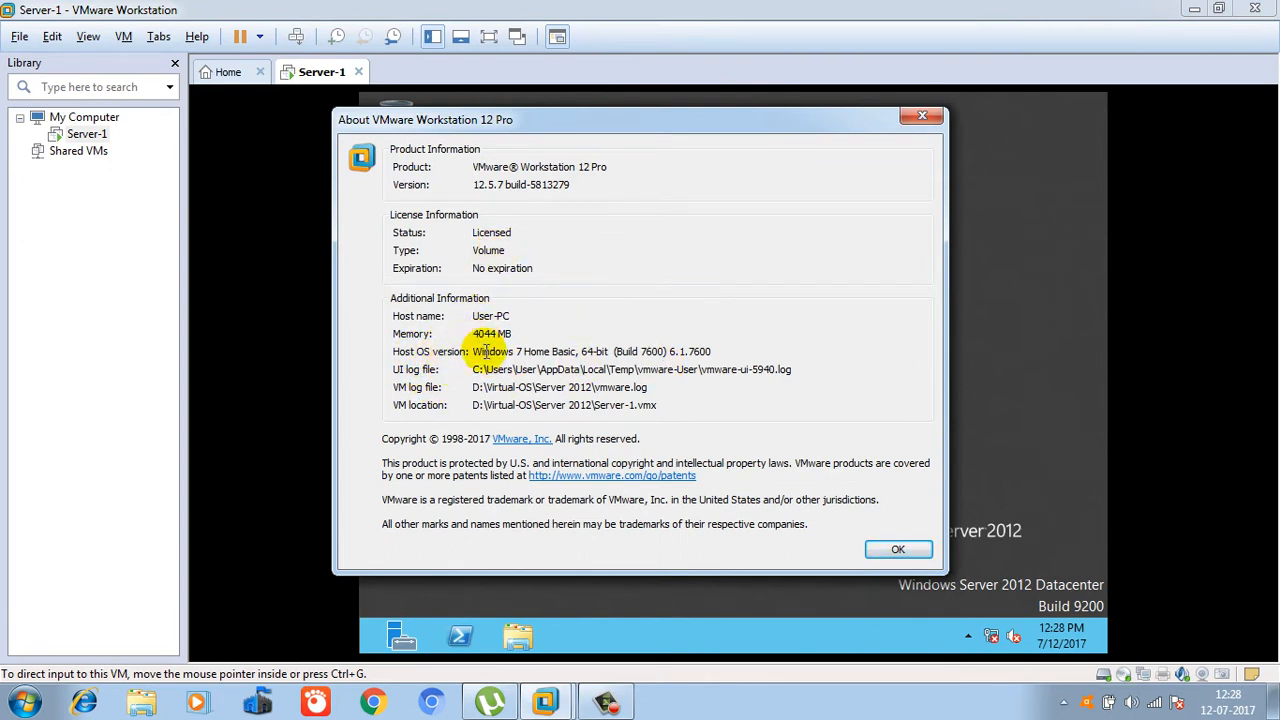
left_click(899, 549)
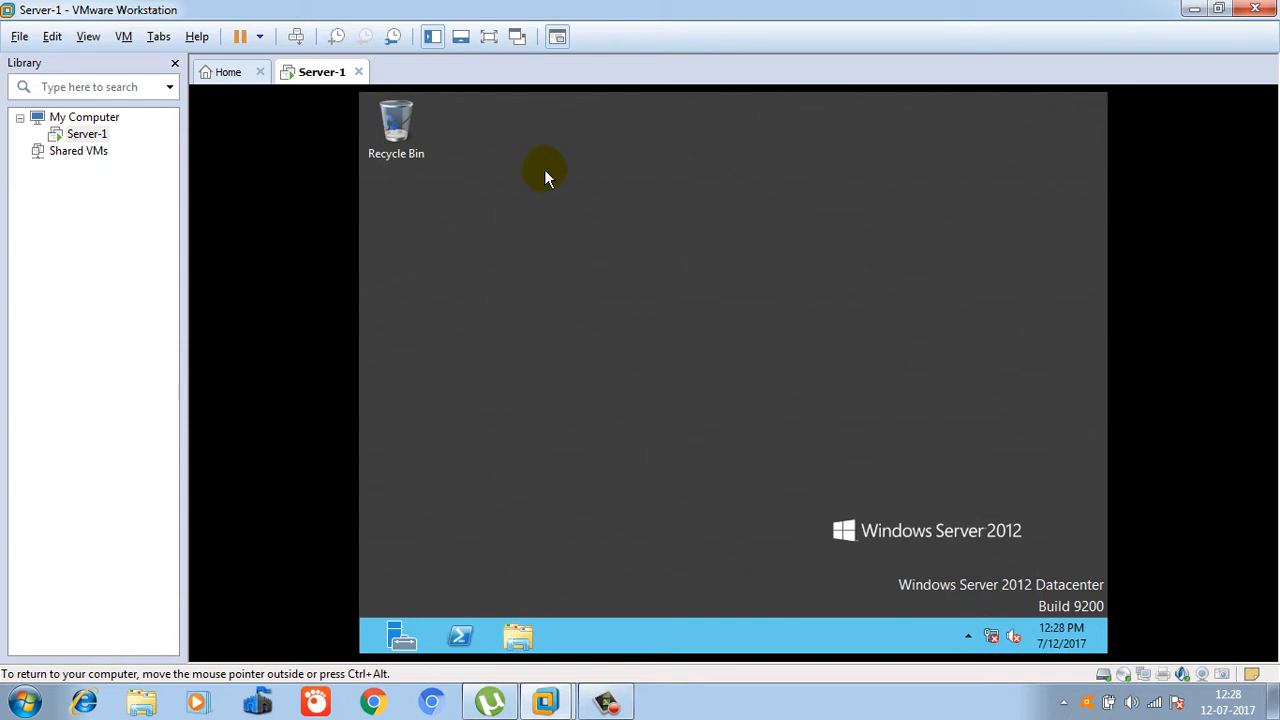
left_click(490, 42)
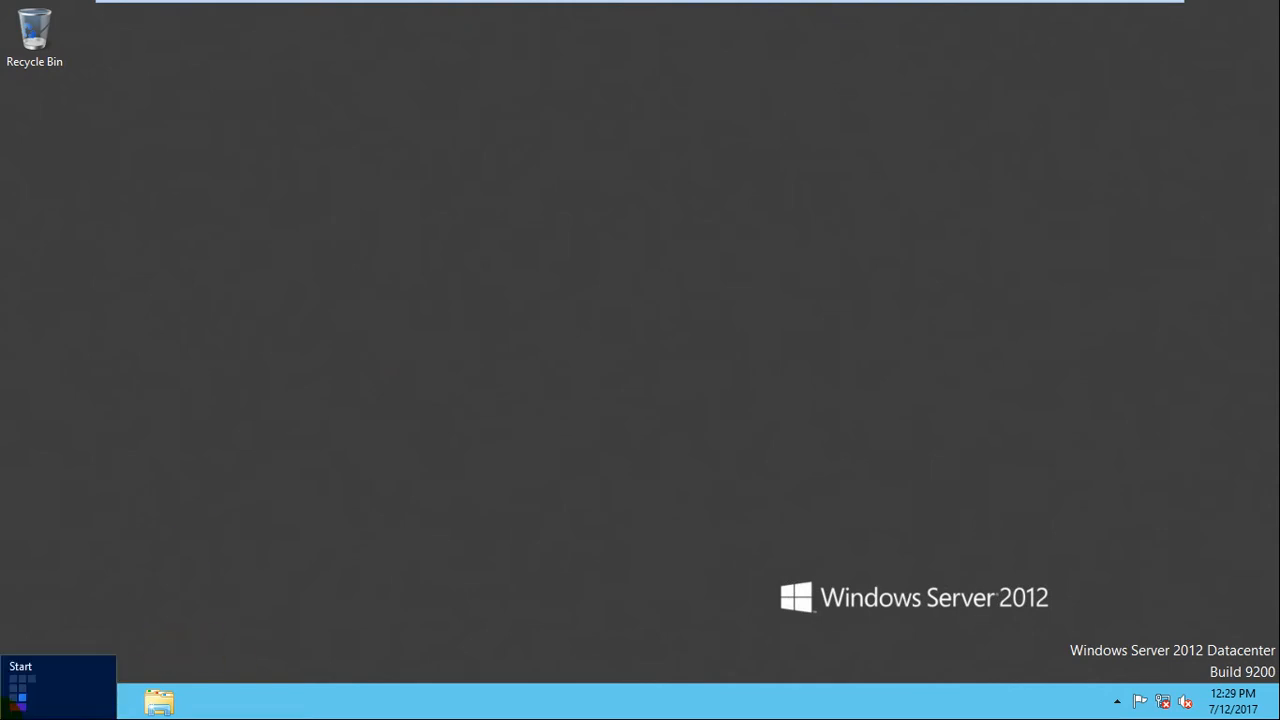
Open the System page from the Start screen's Computer tile.
left_click(10, 712)
right_click(177, 360)
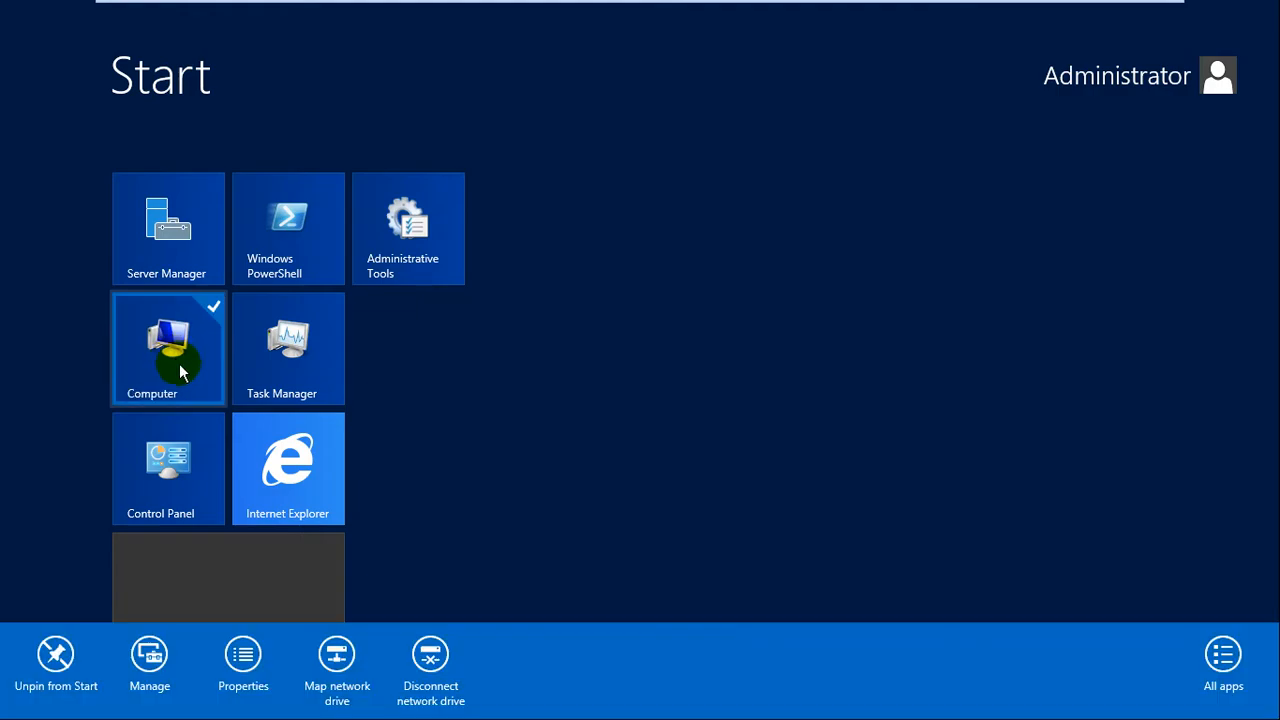
left_click(240, 655)
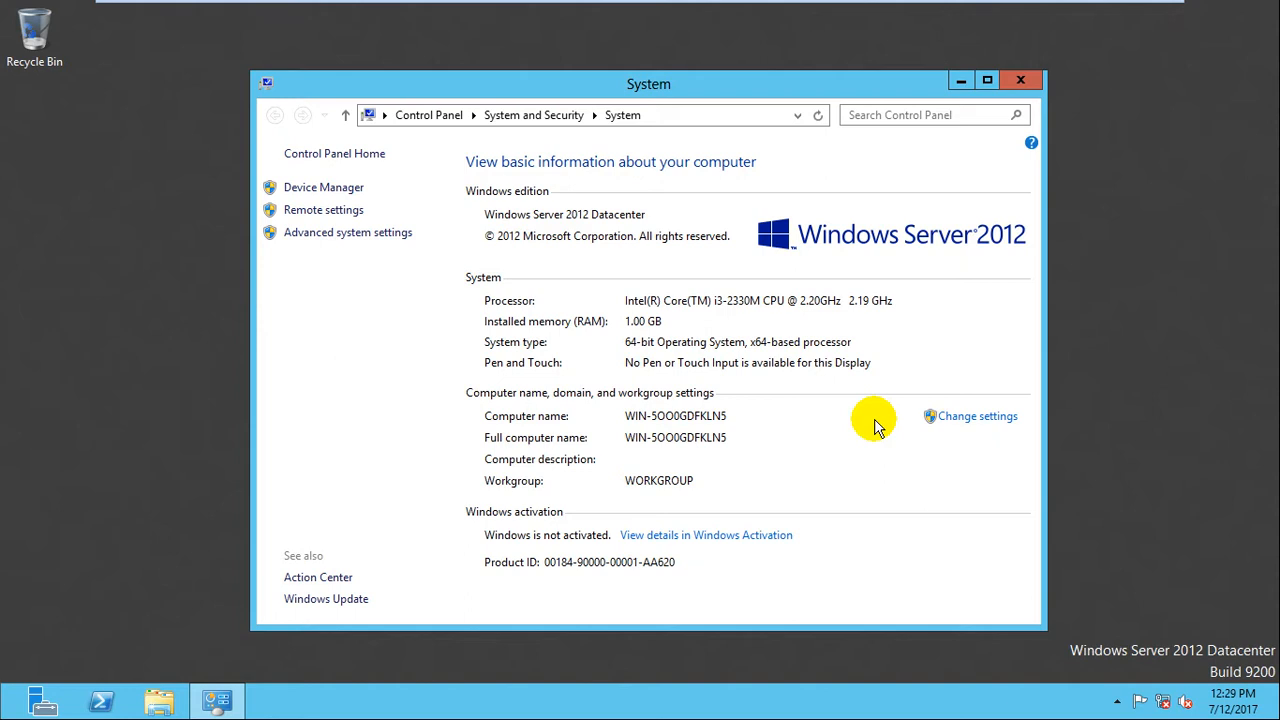
Rename the computer to dc1 and restart the server to apply it.
left_click(978, 420)
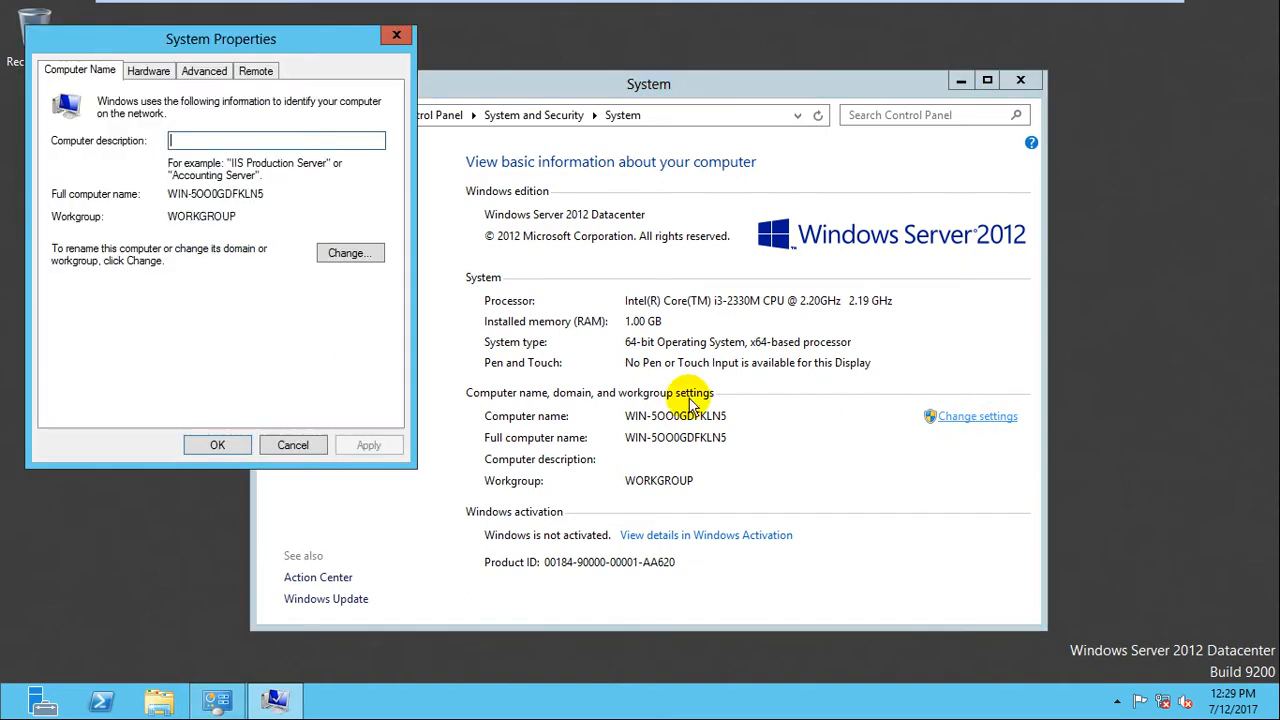
left_click(366, 253)
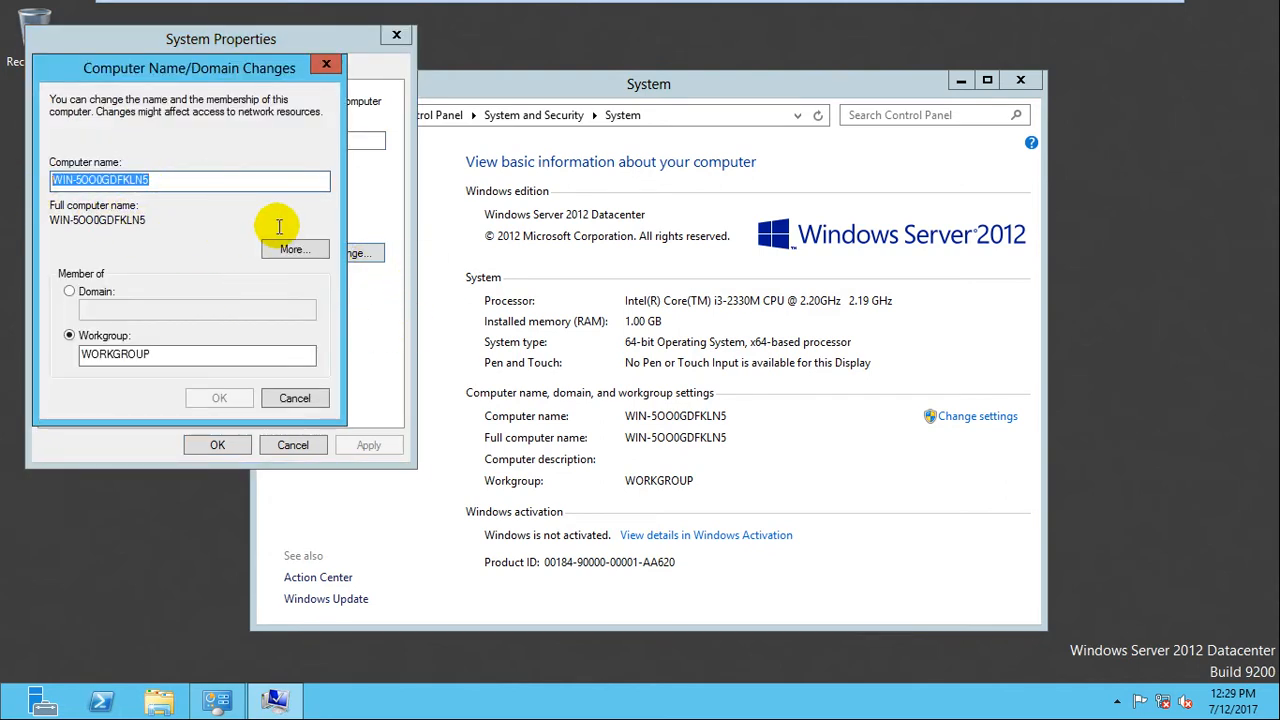
type("dc")
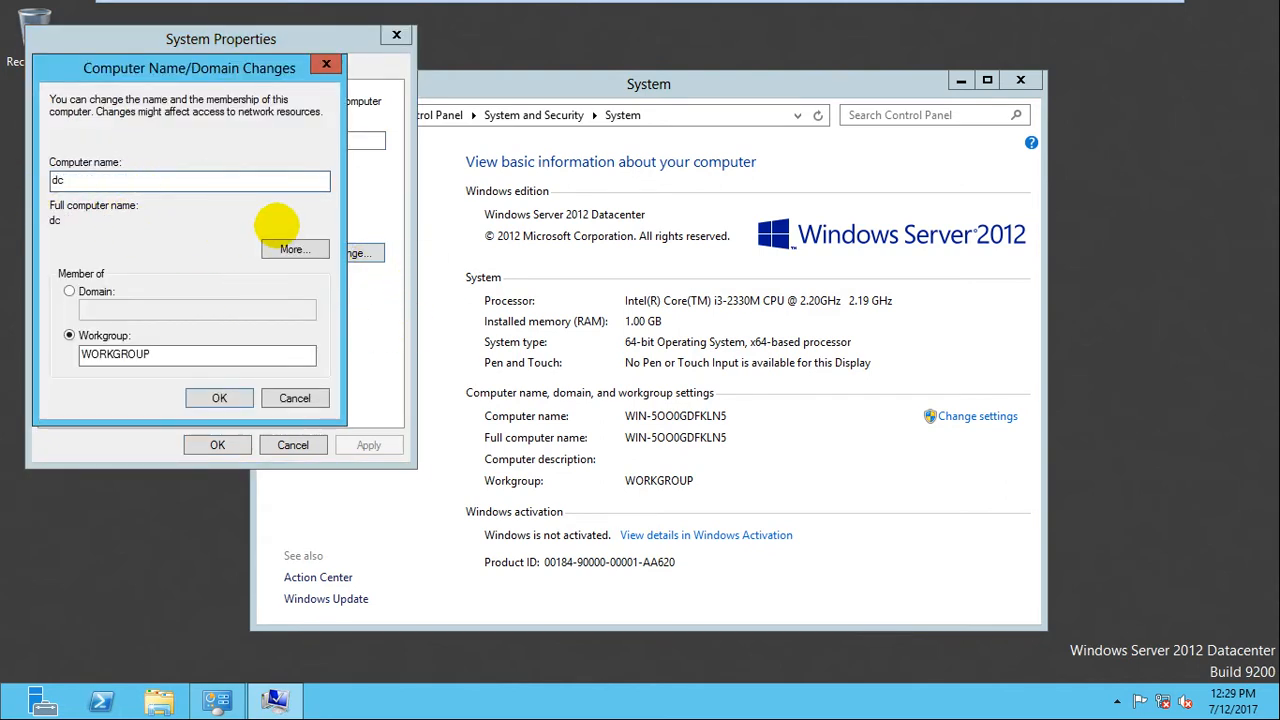
type("1")
left_click(219, 398)
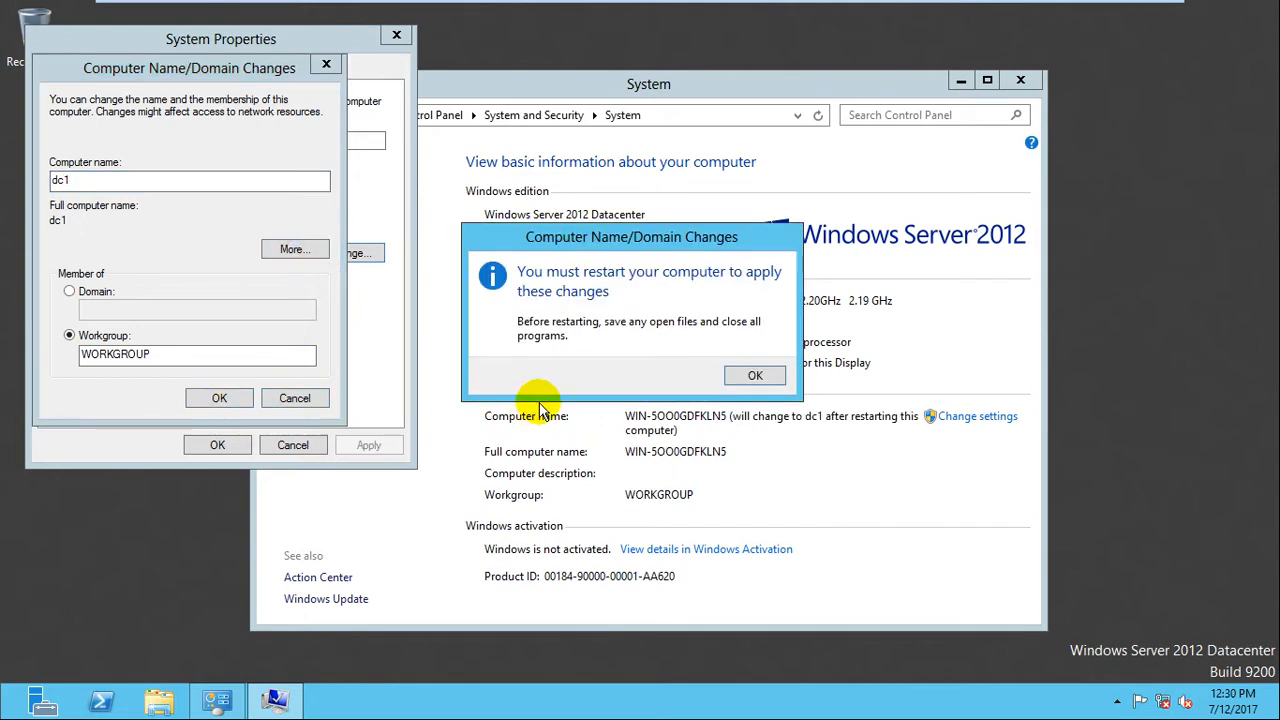
left_click(754, 376)
left_click(239, 441)
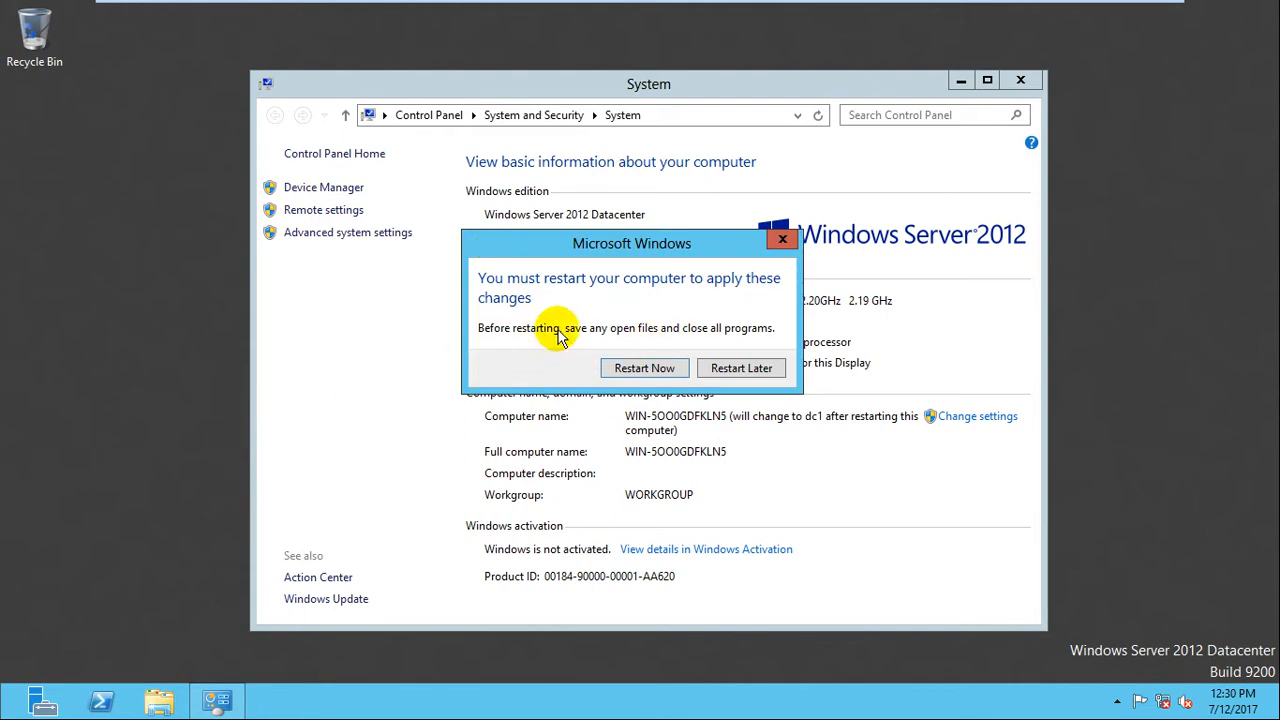
left_click_drag(606, 250, 708, 174)
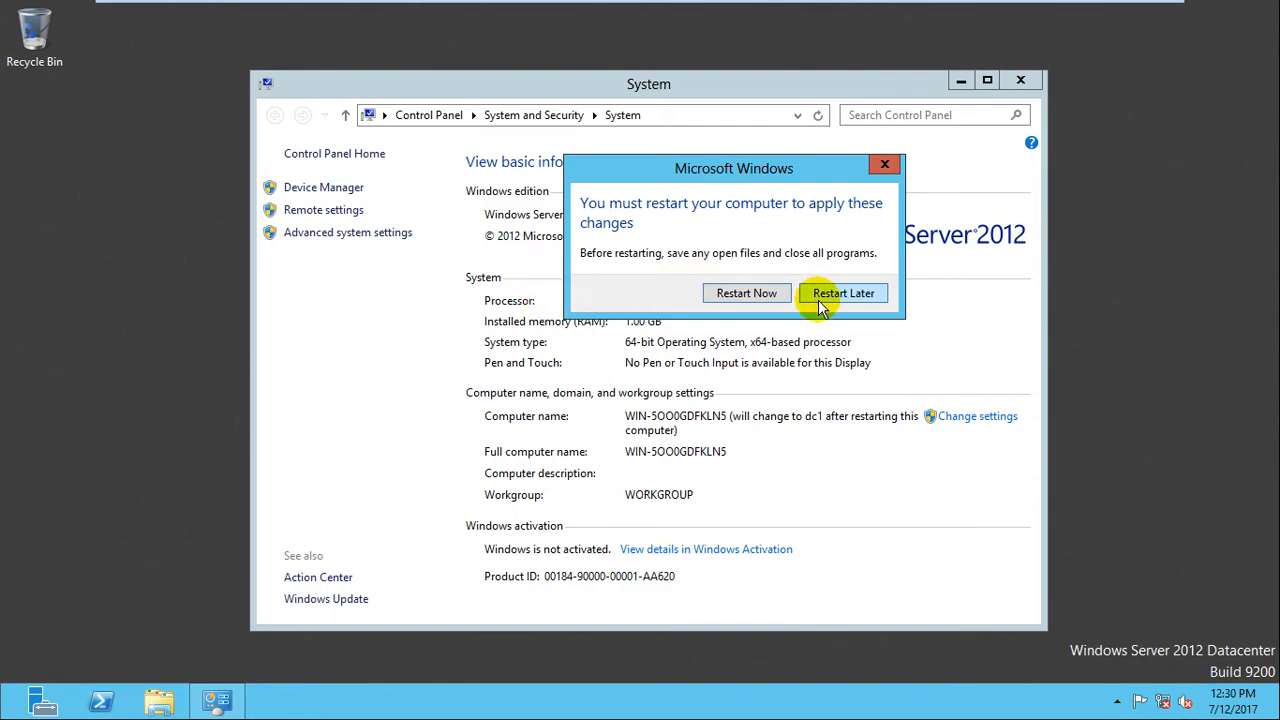
left_click(750, 293)
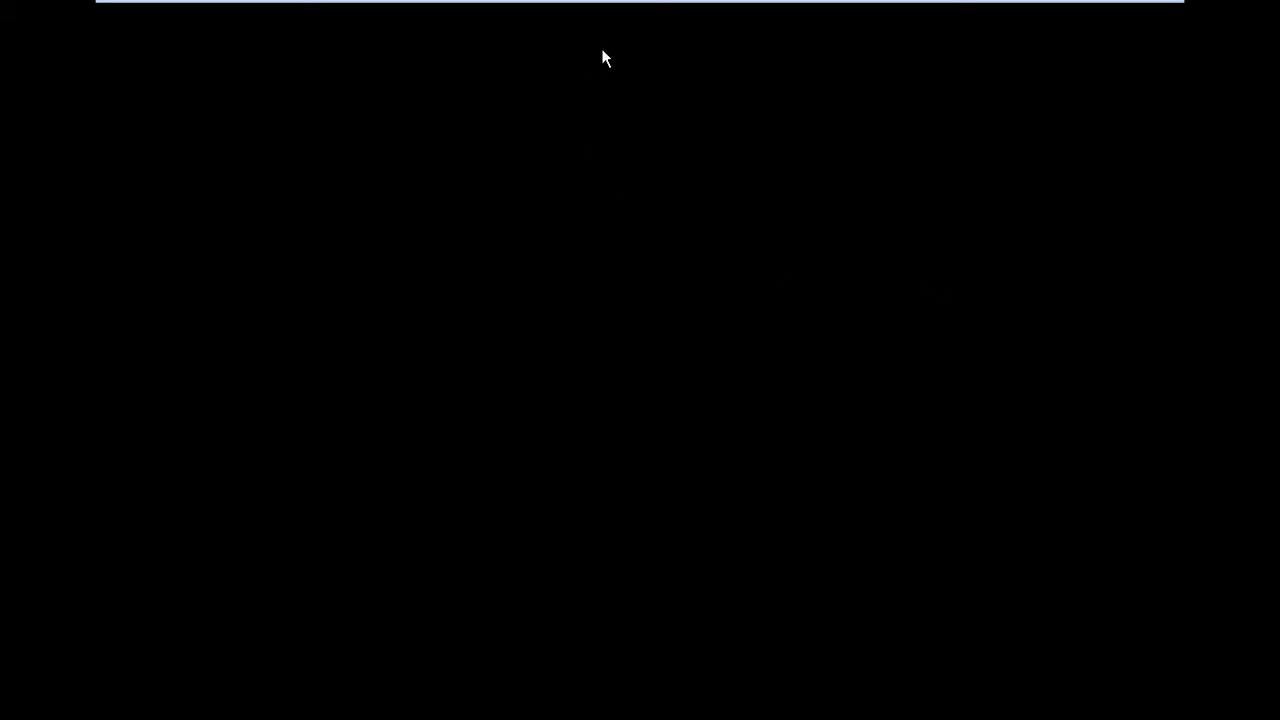
Sign back in as Administrator with the account password after the restart.
mouse_move(614, 8)
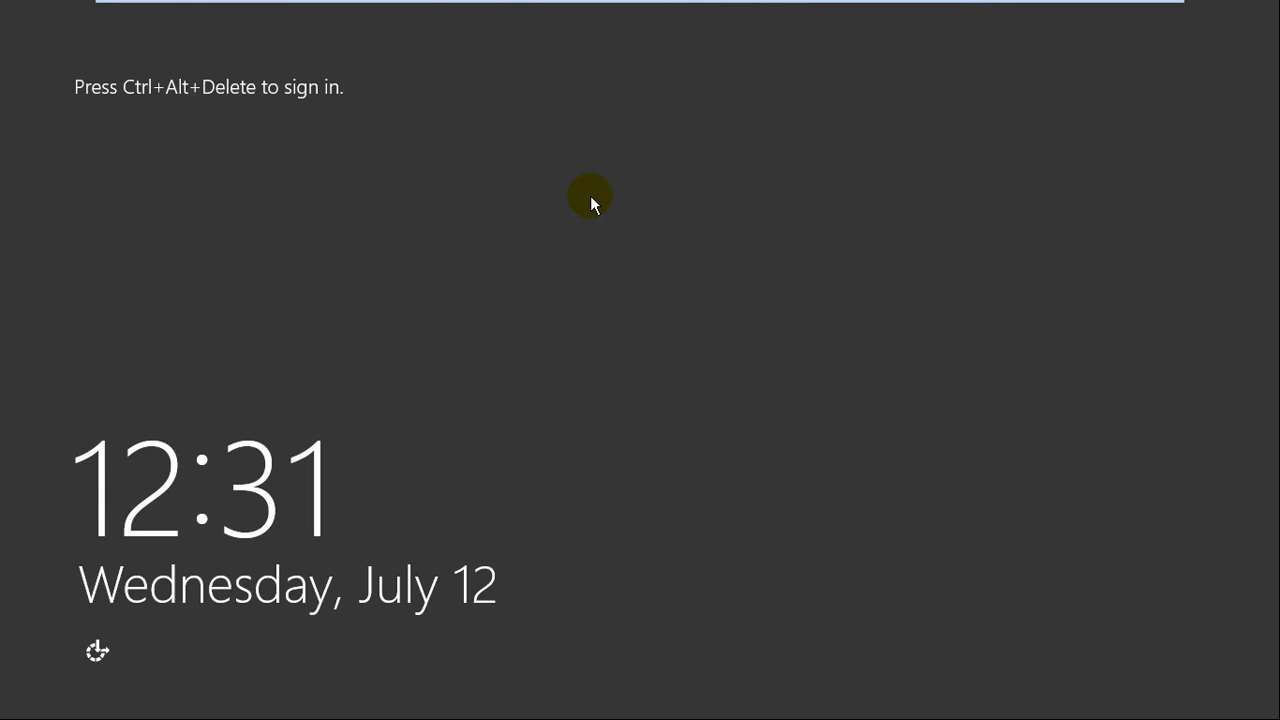
key("ctrl+alt+Insert")
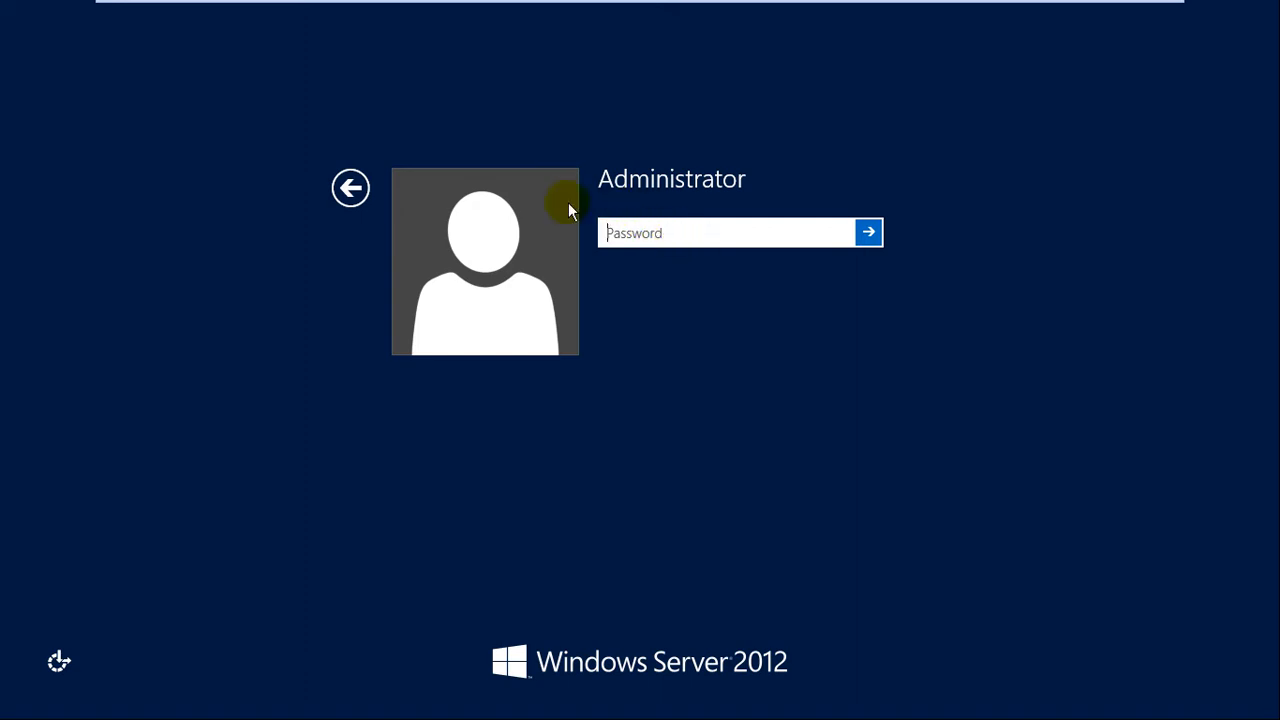
type("•••••••")
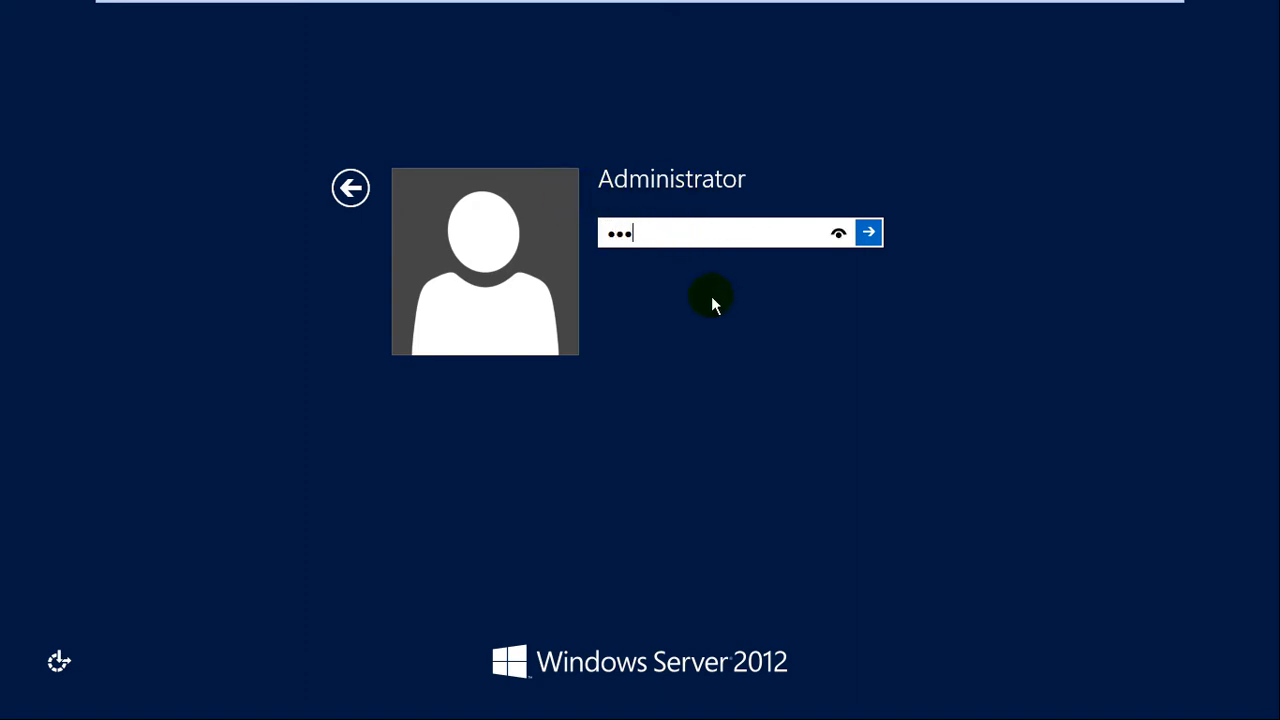
key("Return")
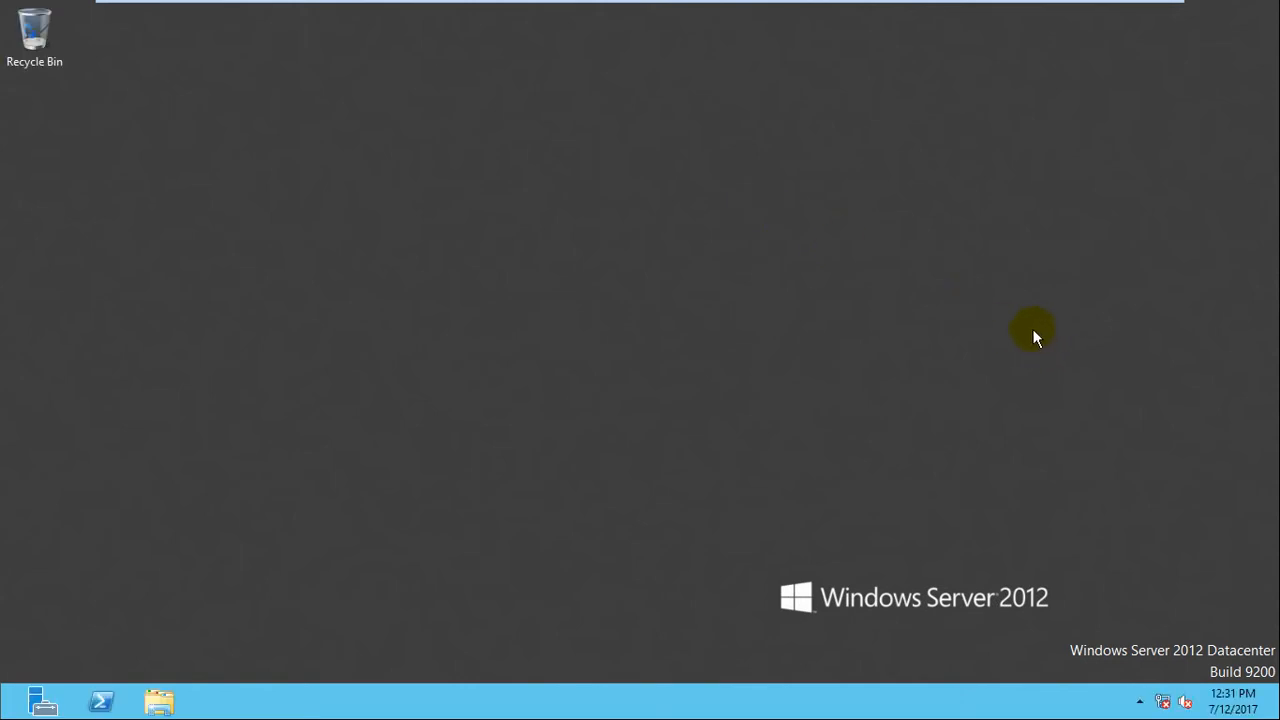
right_click(620, 159)
left_click(670, 211)
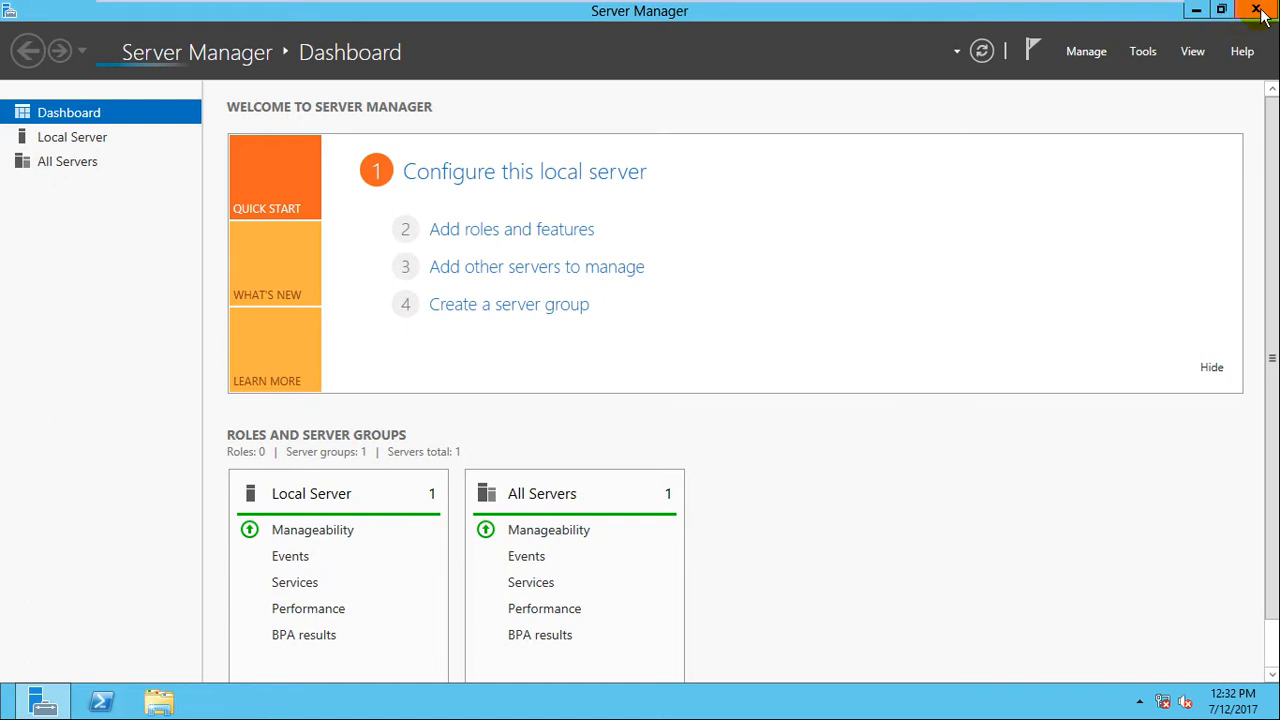
left_click(1257, 10)
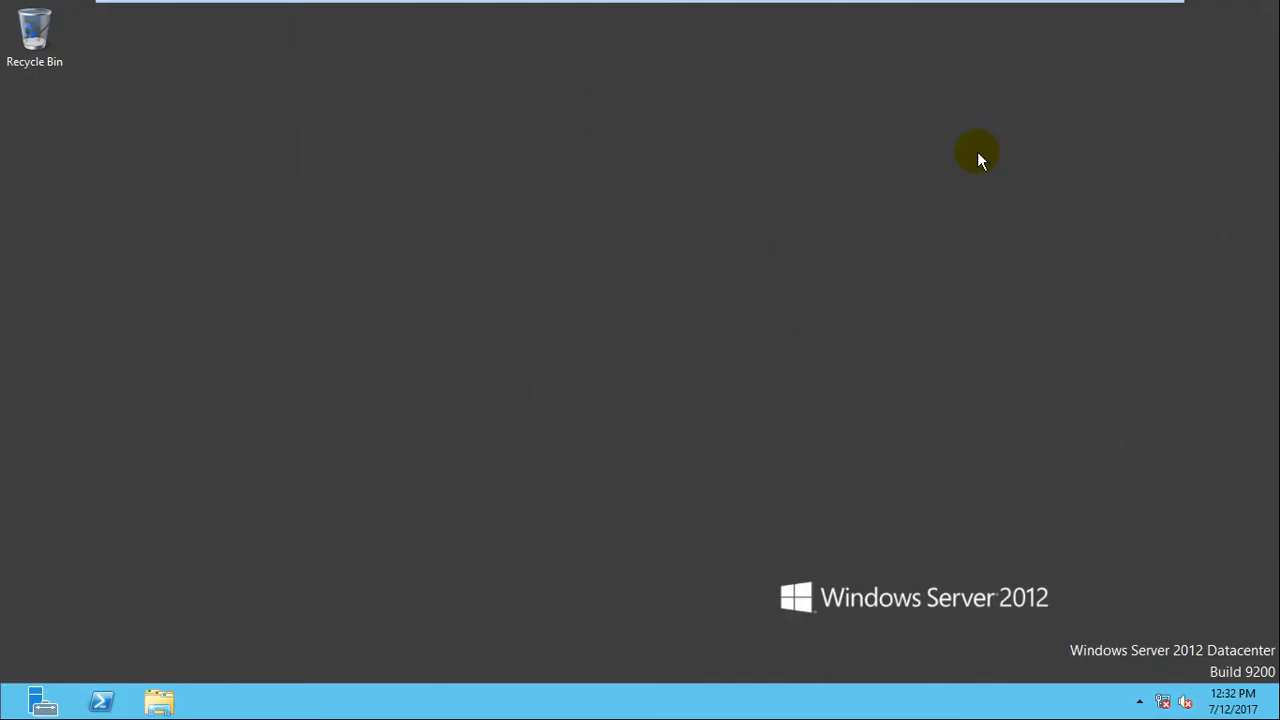
right_click(728, 195)
left_click(780, 250)
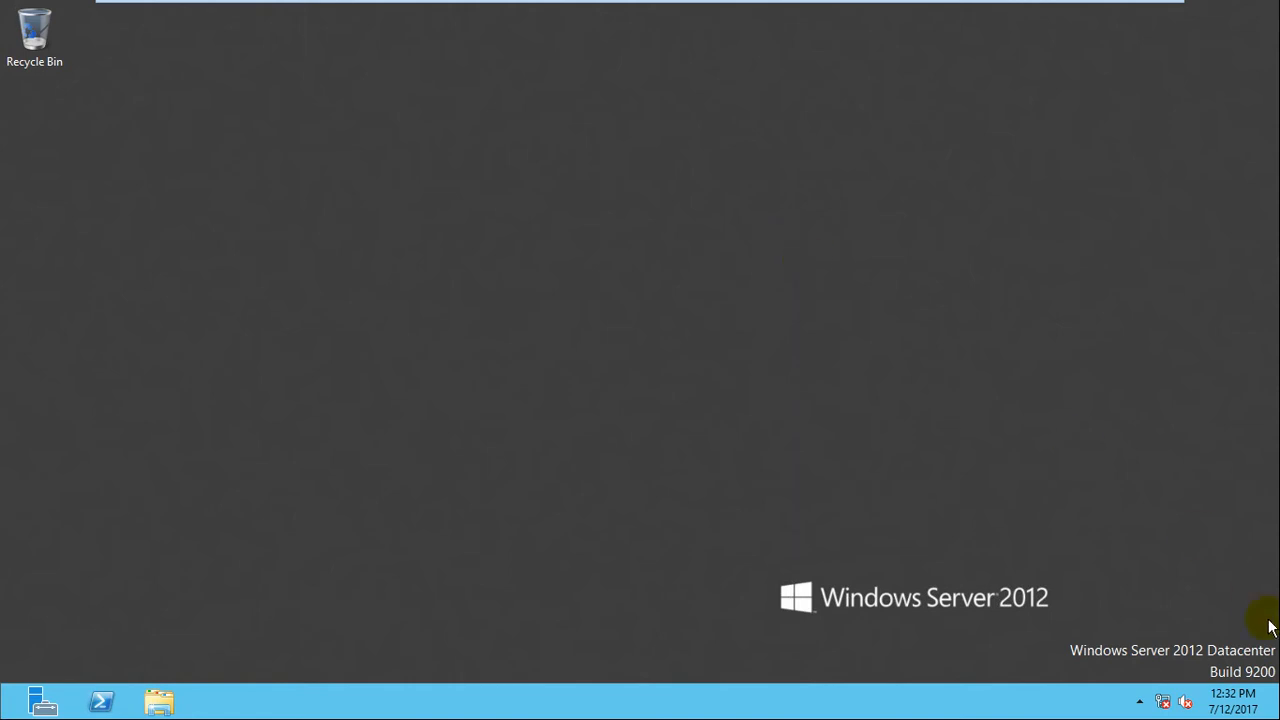
Refresh the desktop and open Ethernet0's properties through ncpa.cpl.
right_click(718, 298)
left_click(772, 354)
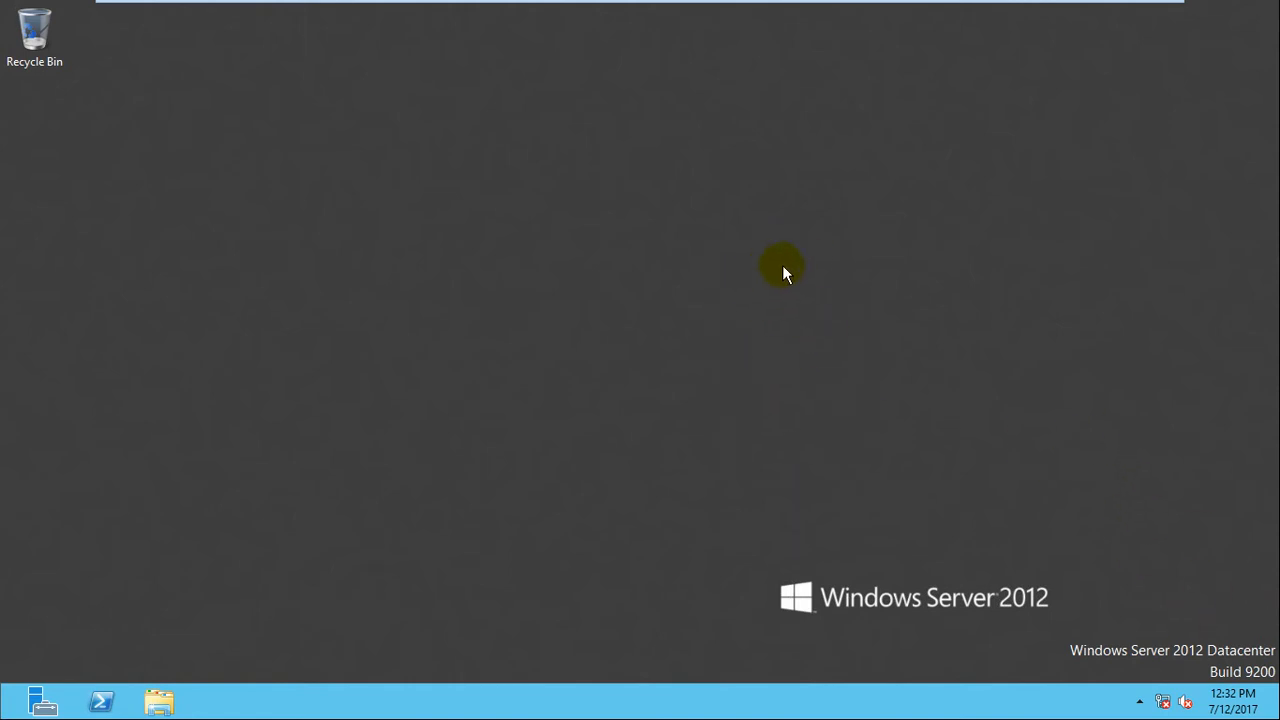
key("super+r")
type("ncpa")
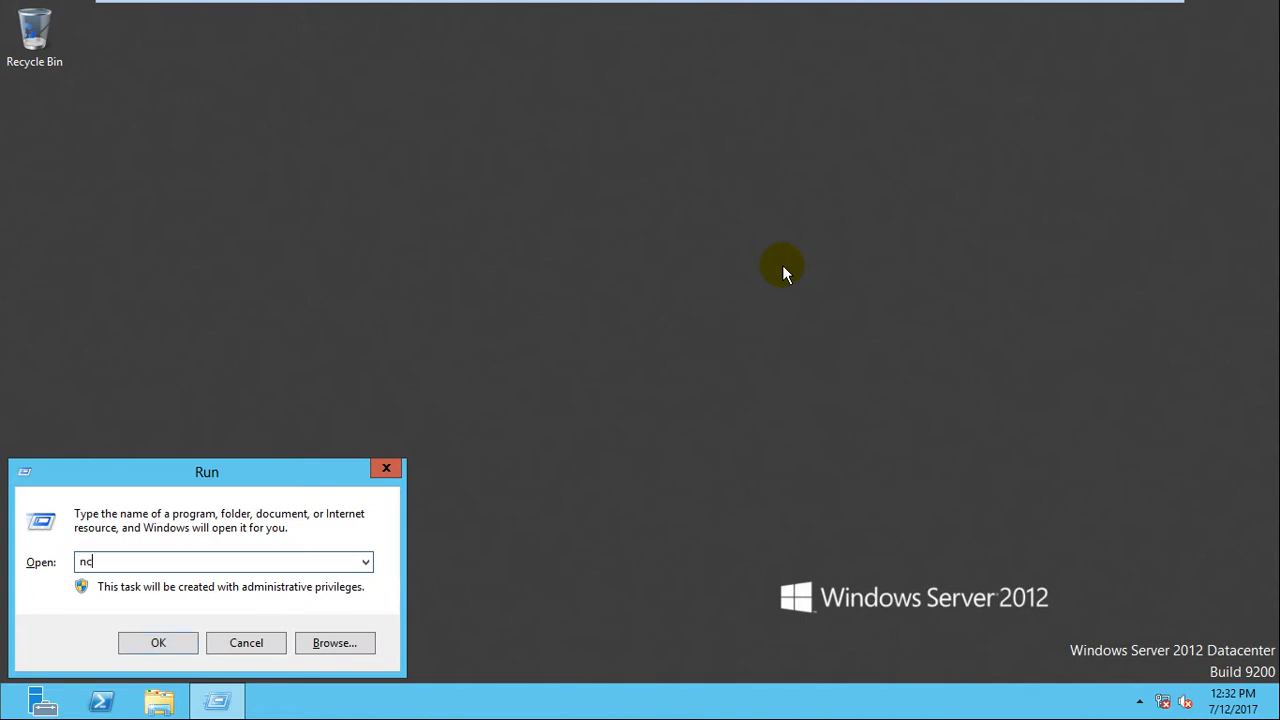
type(".cpl")
key("Return")
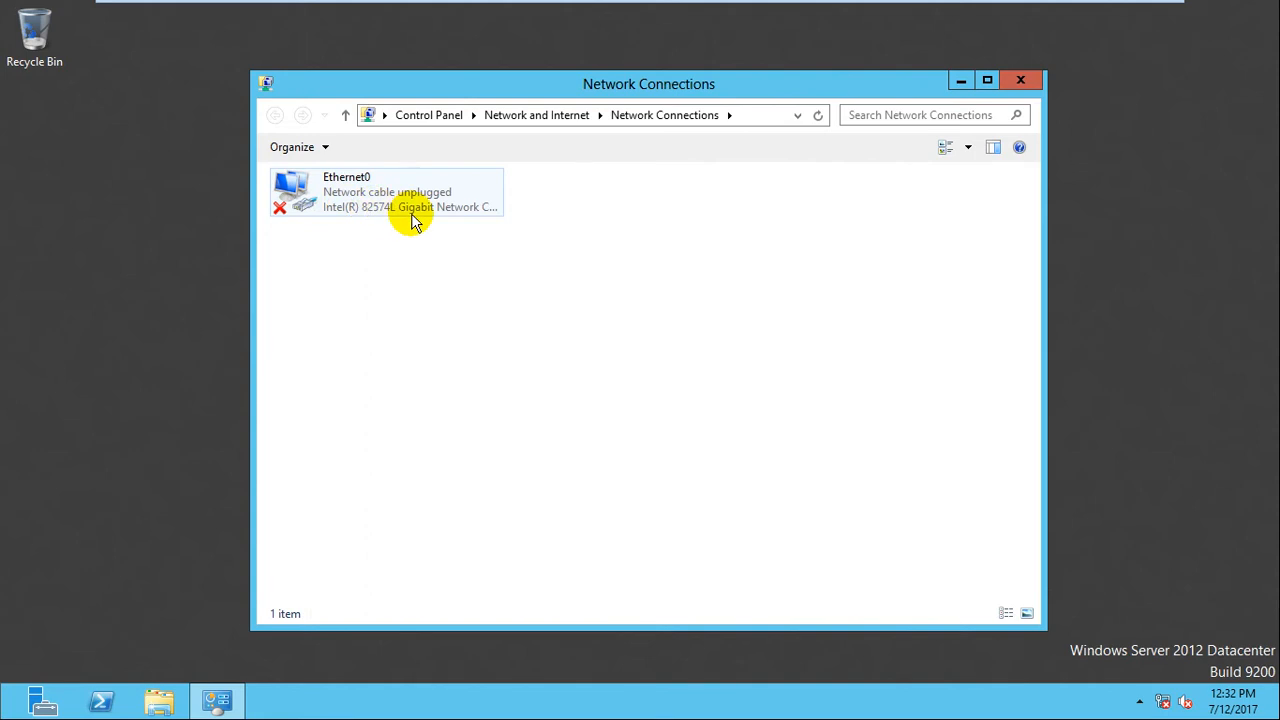
right_click(340, 201)
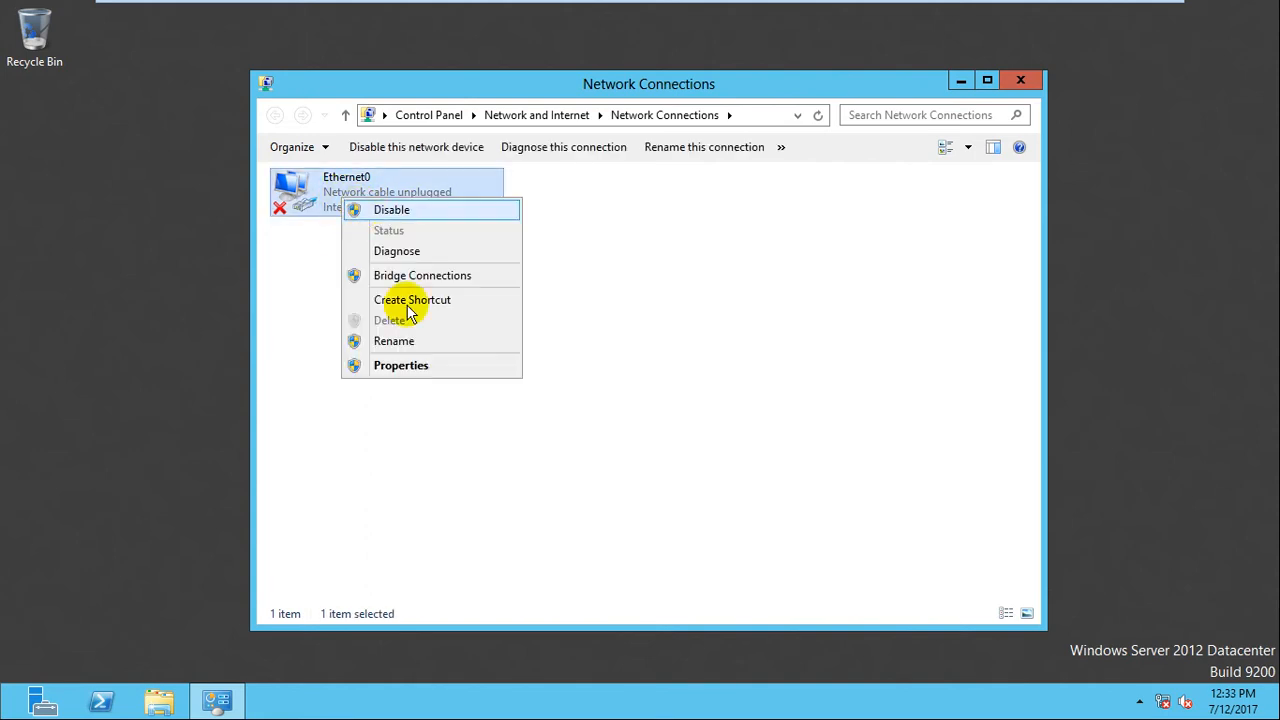
left_click(410, 367)
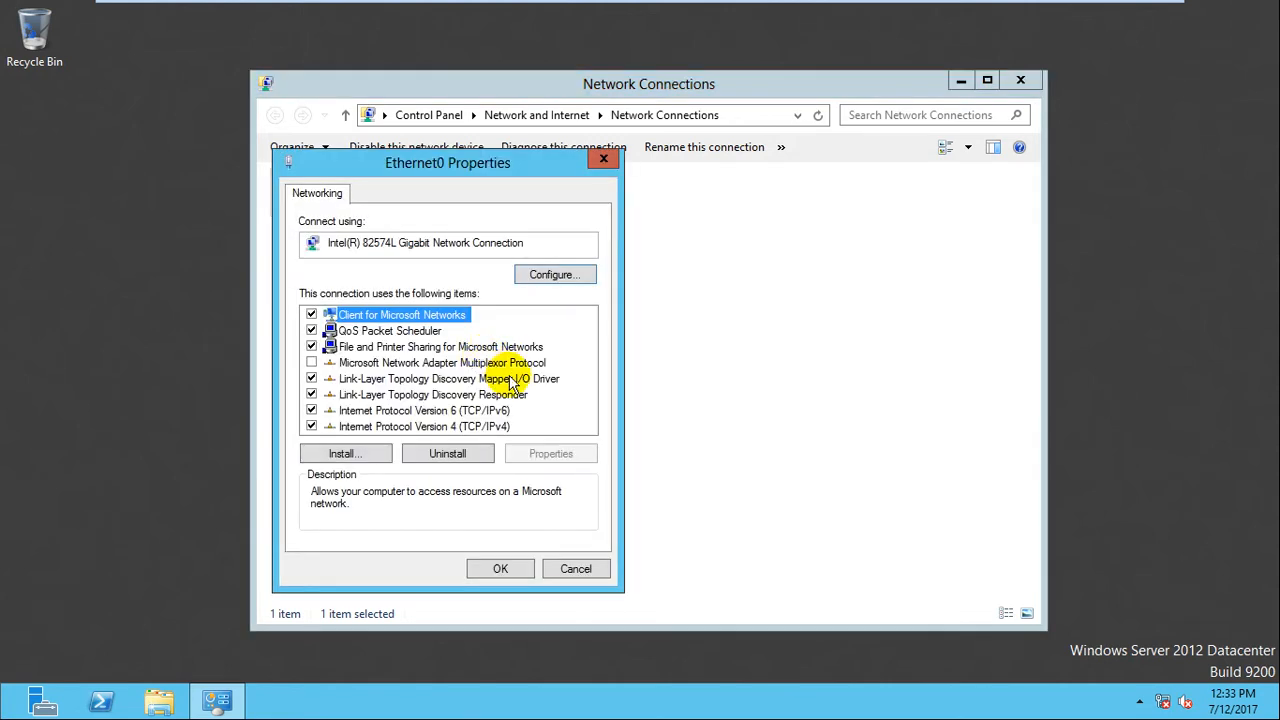
Set Ethernet0's IPv4 to static 192.168.10.1, mask 255.255.255.0, preferred DNS 192.168.10.1.
double_click(441, 428)
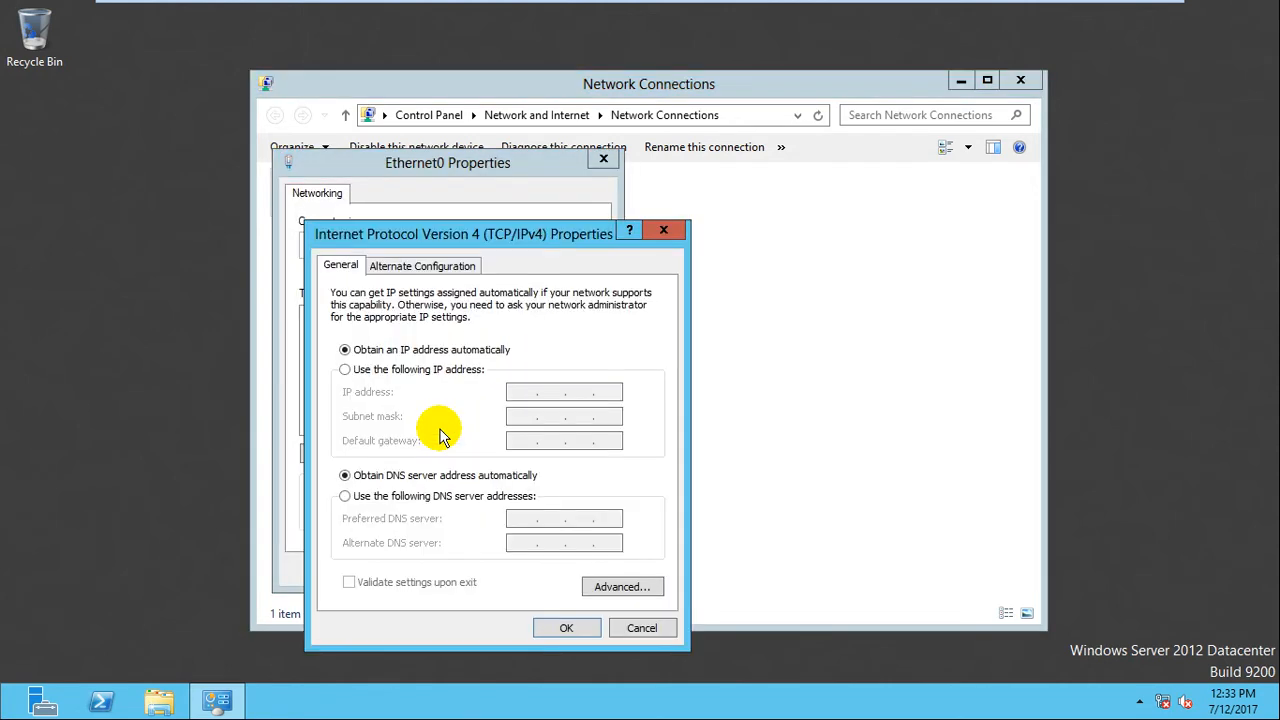
left_click(368, 370)
left_click(518, 398)
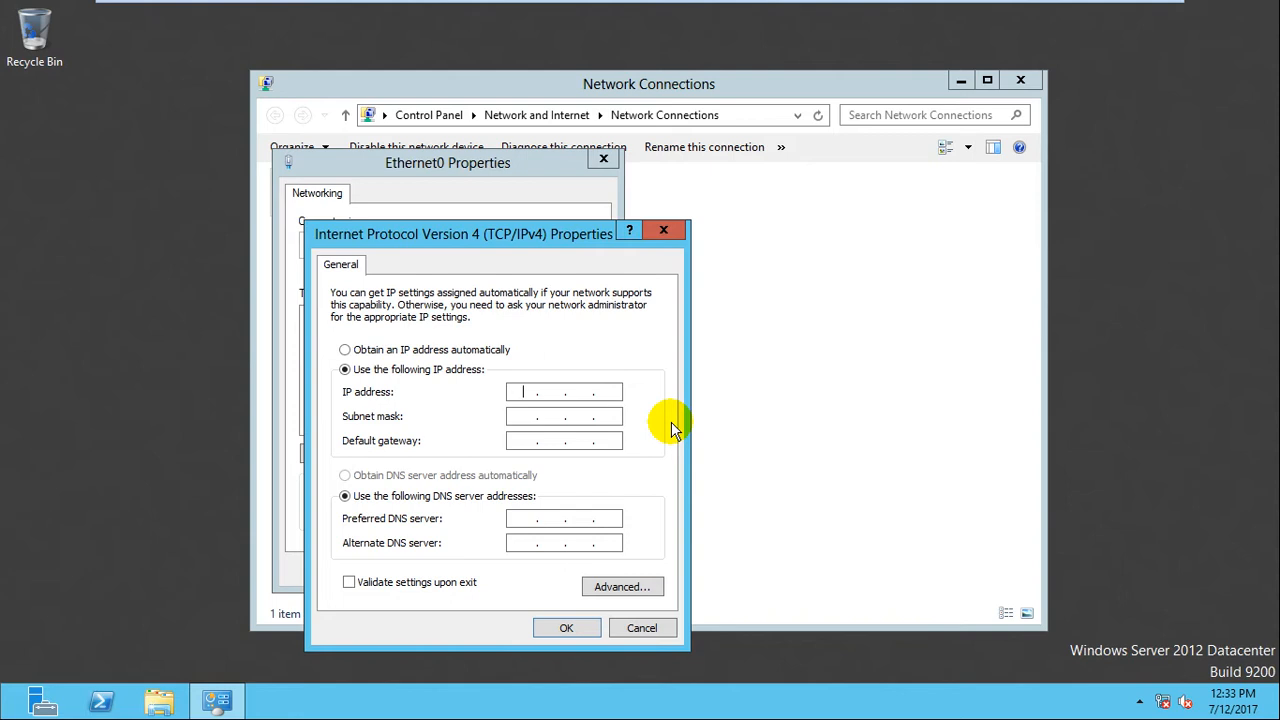
type("192 . 168 . 10 . 1")
key("Tab")
key("Tab")
key("Tab")
key("Tab")
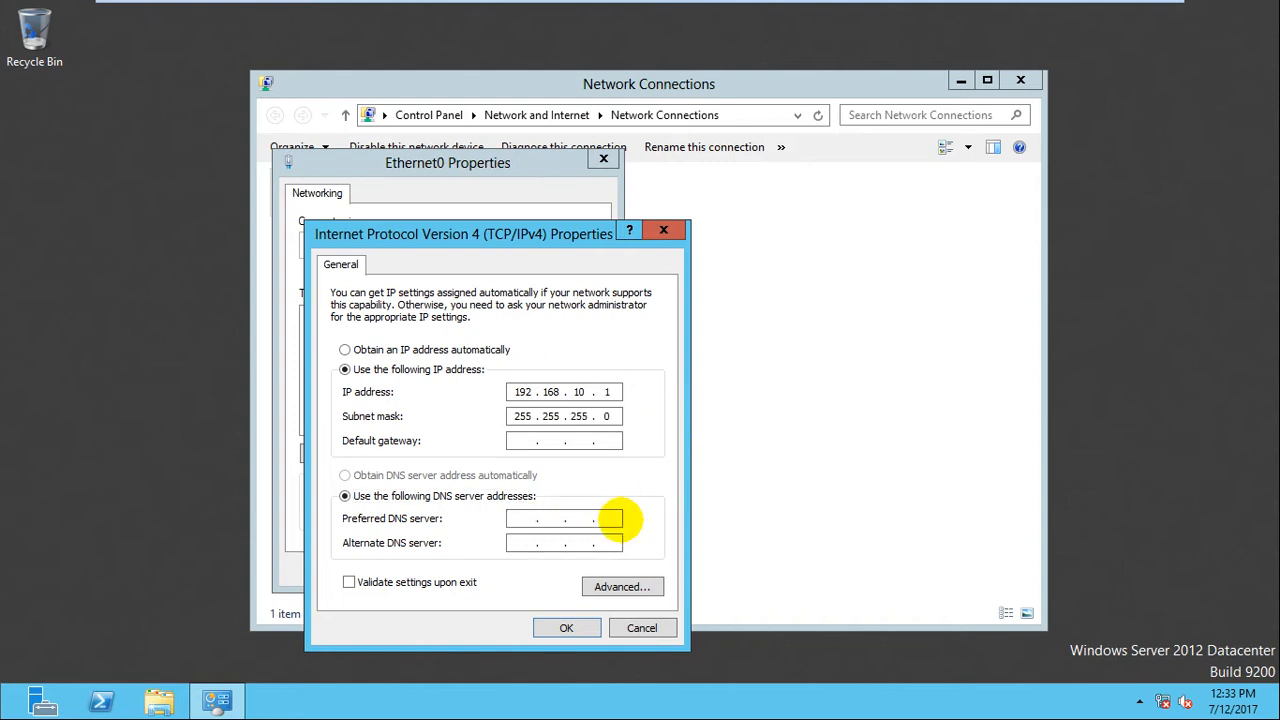
type("192 . 168 . 10 . 1")
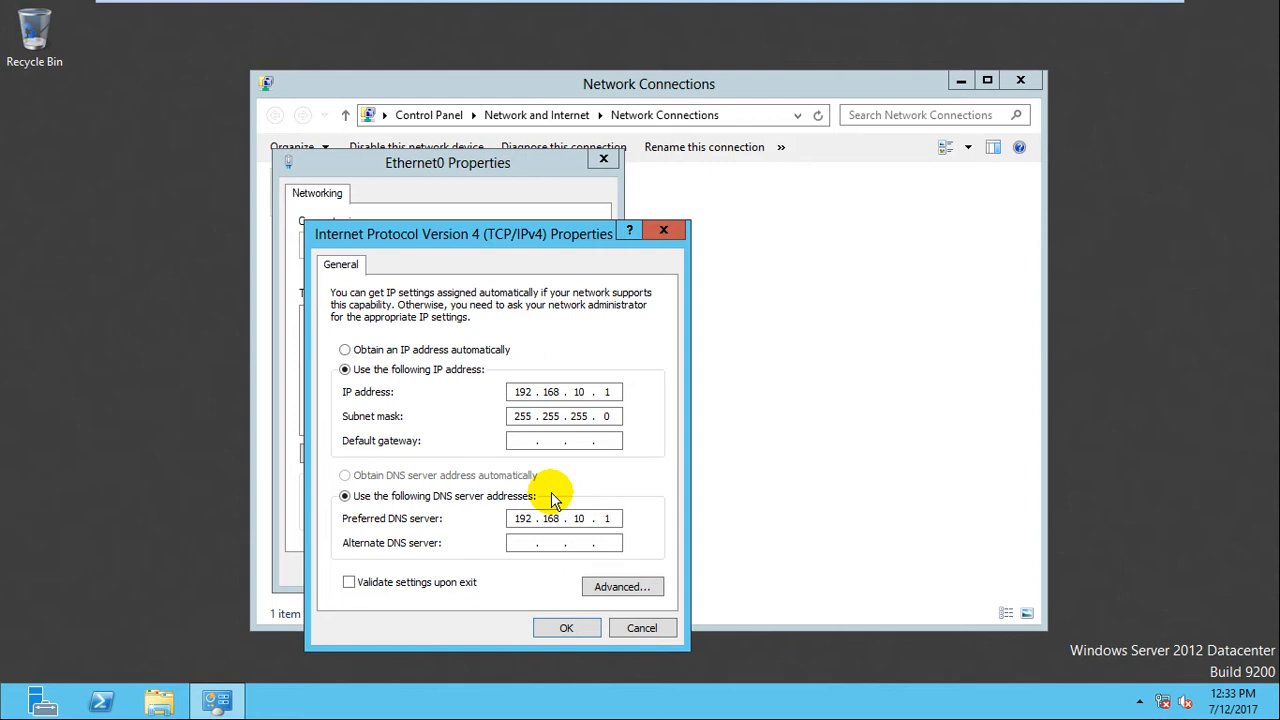
left_click(616, 517)
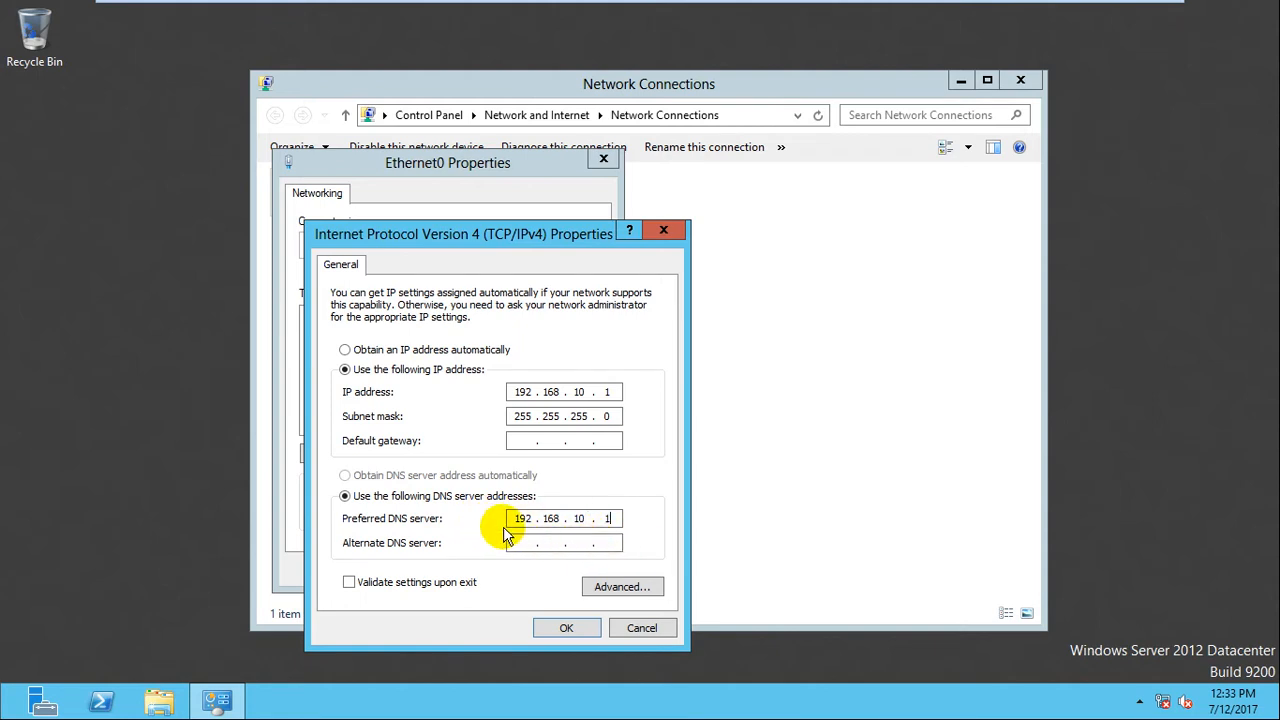
left_click(576, 628)
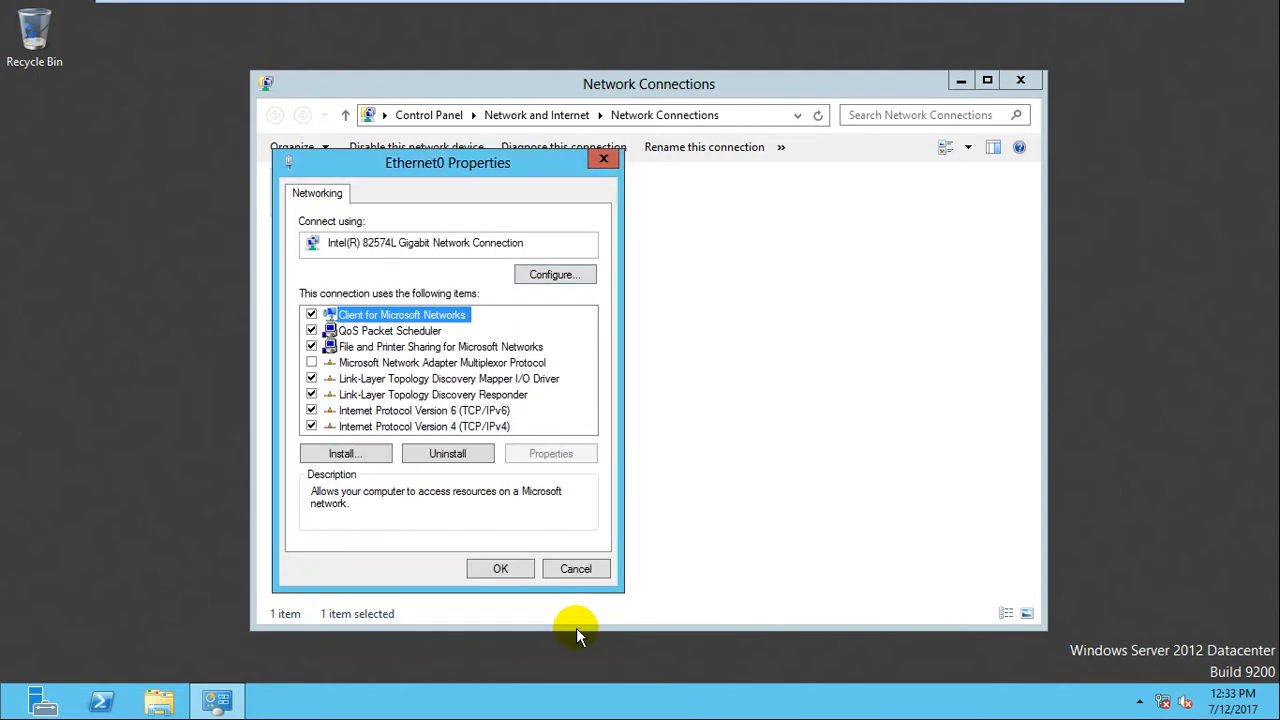
Apply the Ethernet0 properties, refresh the connection list, and close Network Connections.
left_click(502, 567)
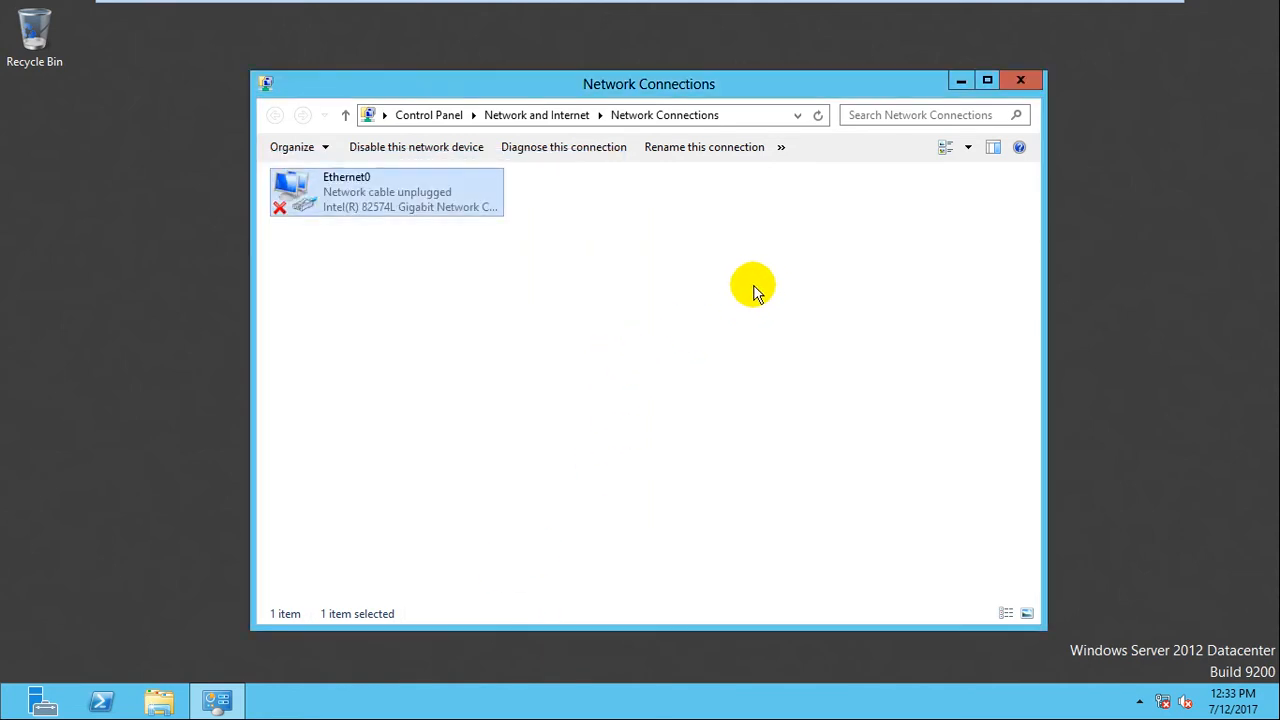
left_click(755, 290)
right_click(709, 260)
left_click(757, 329)
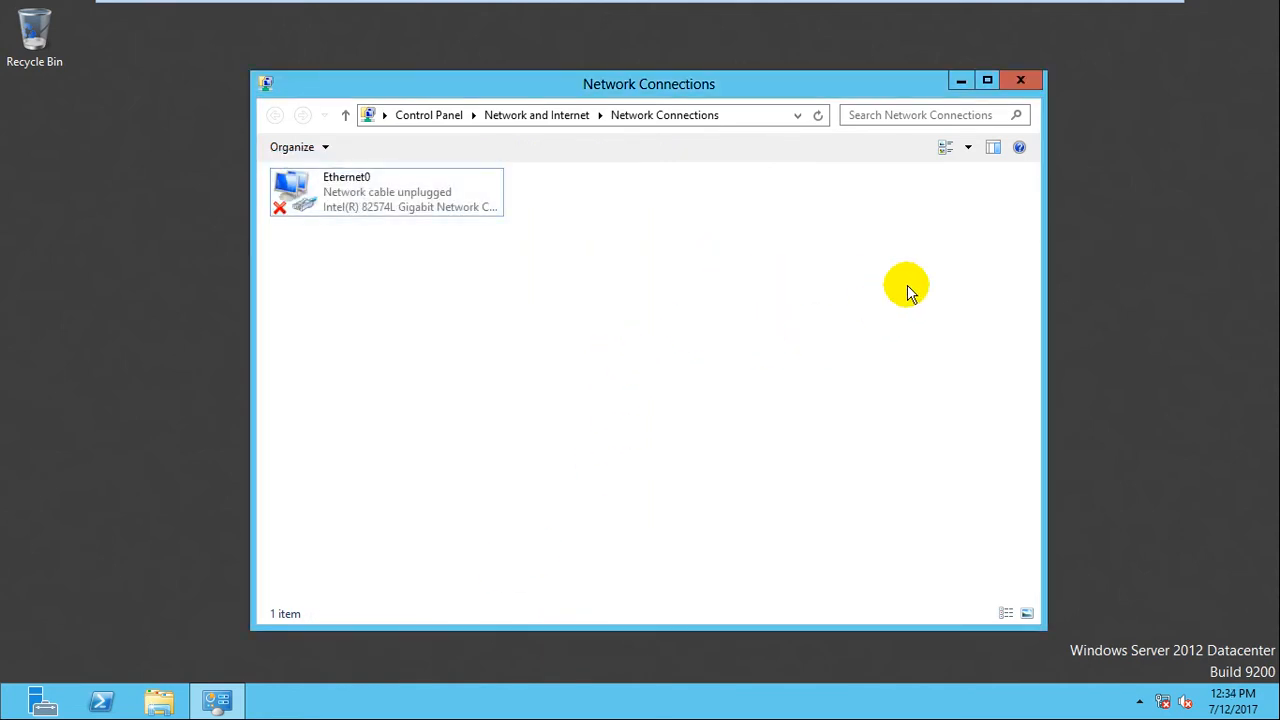
left_click(1020, 80)
Refresh the desktop, run dcpromo, and dismiss its notice that setup moved to Server Manager.
right_click(562, 241)
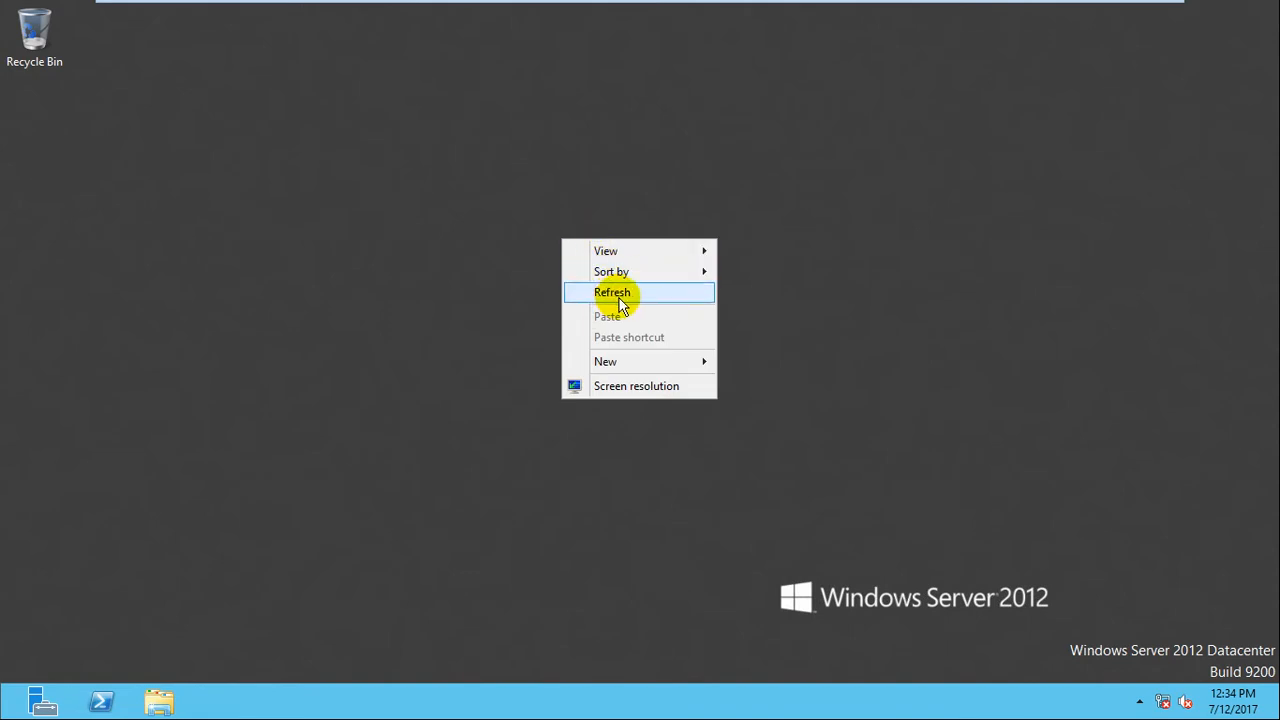
left_click(615, 289)
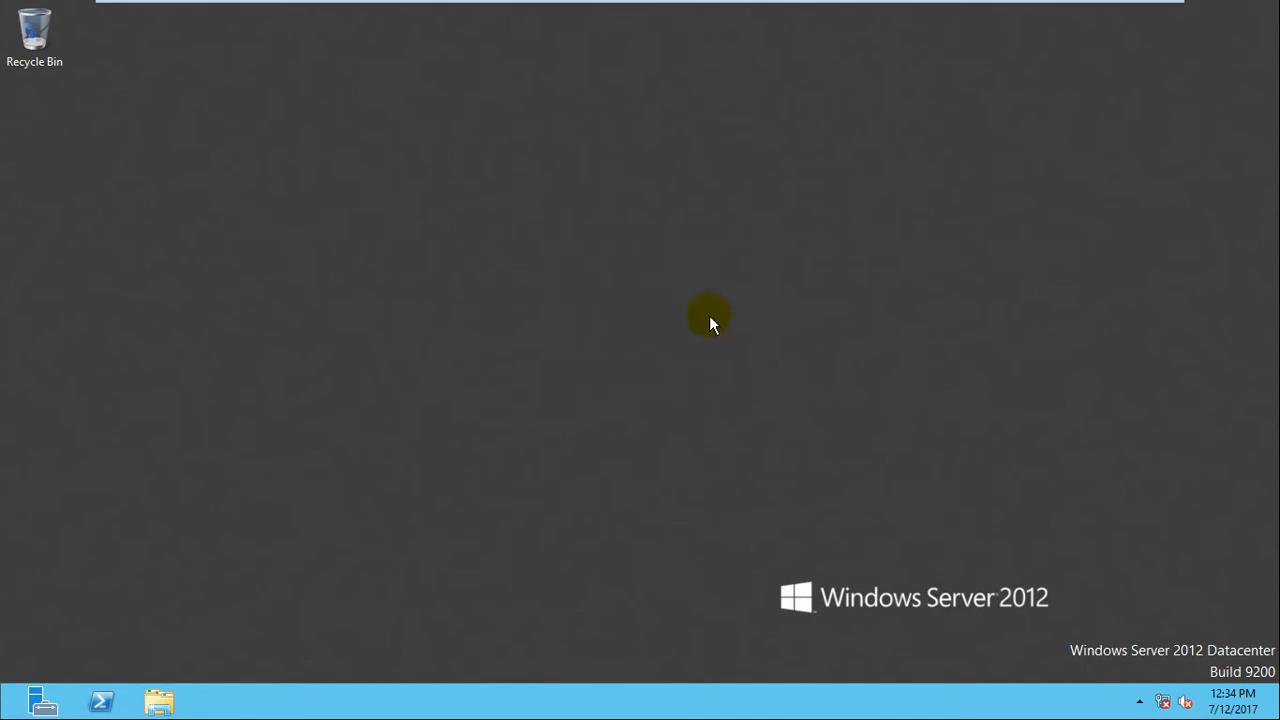
key("super+r")
type("dcpro")
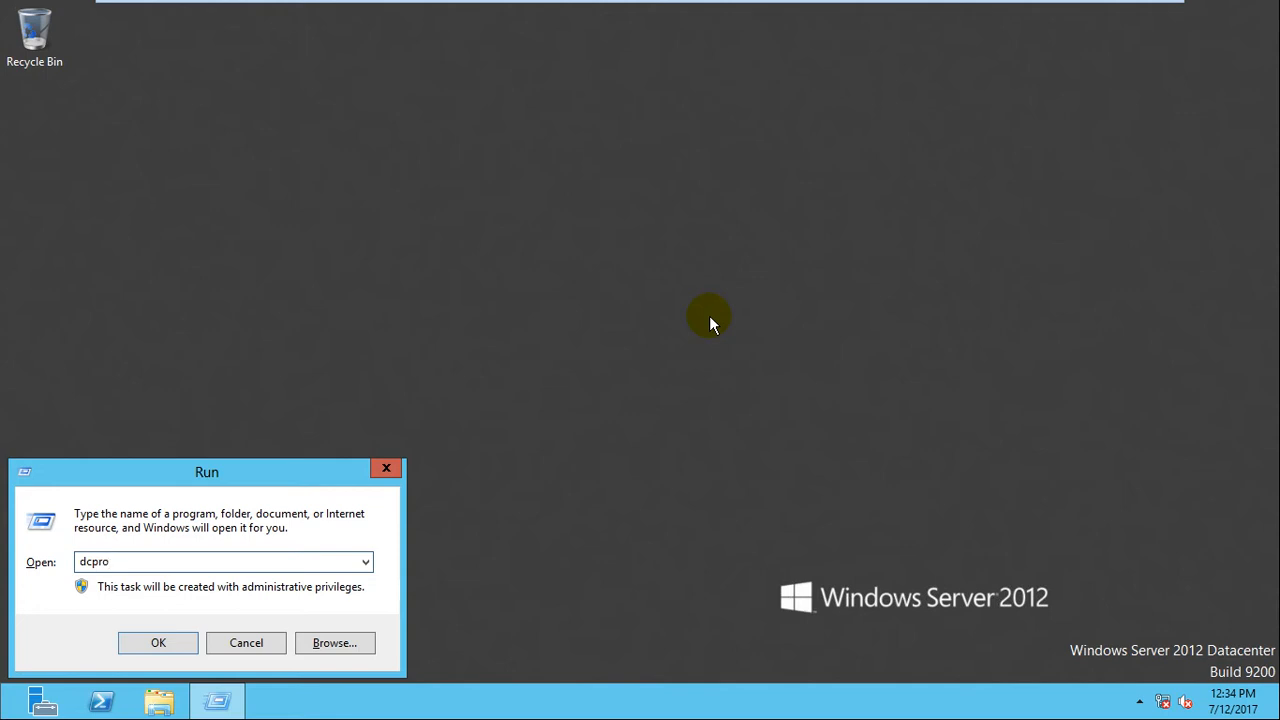
type("mo")
key("Return")
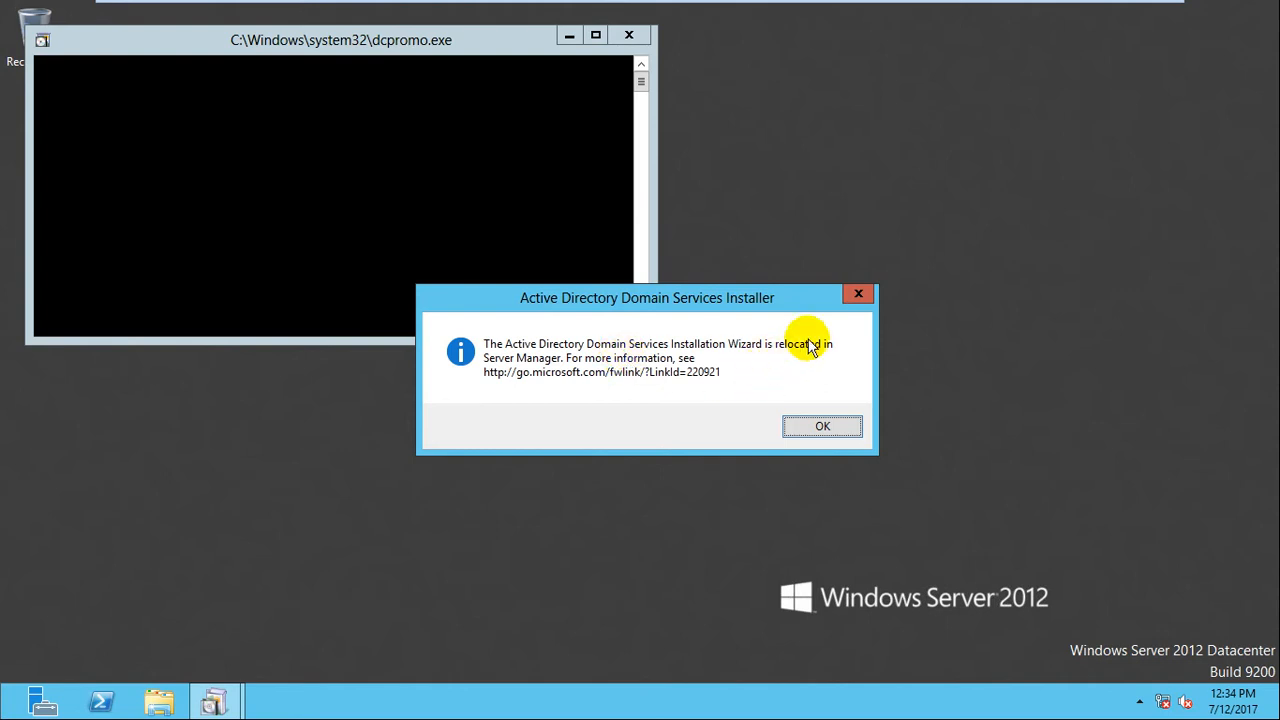
left_click(848, 295)
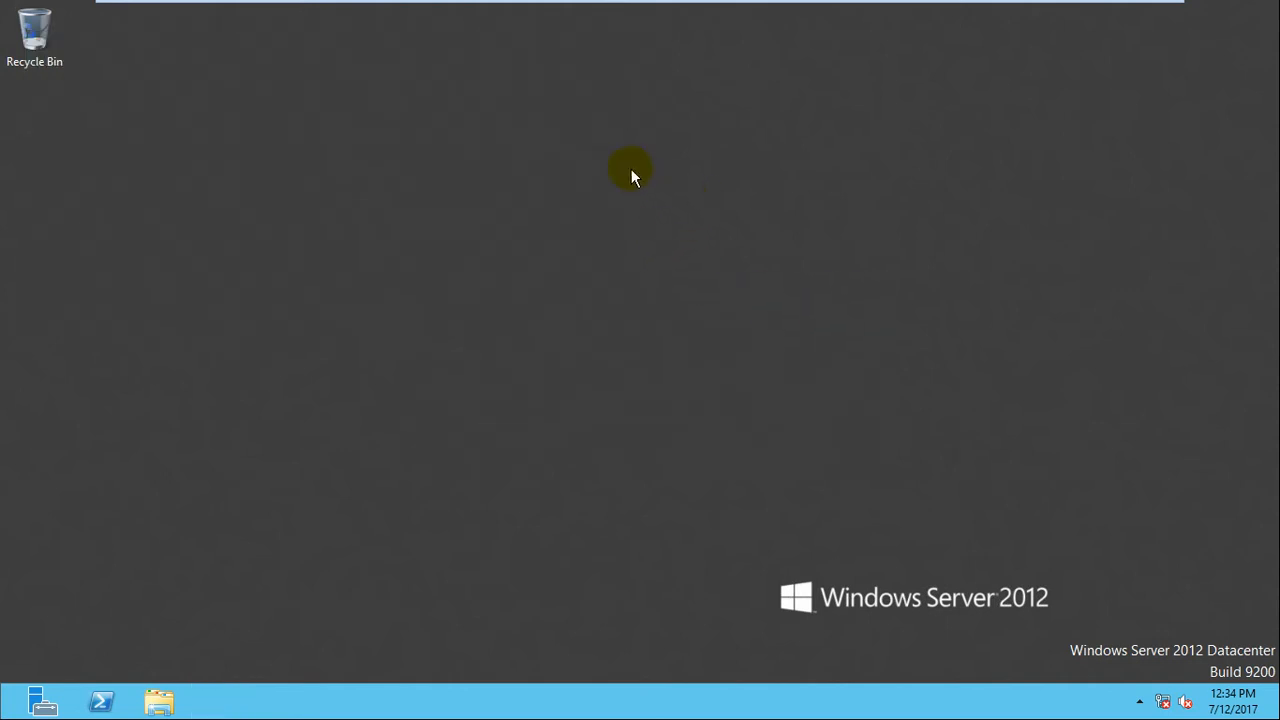
Start a role-based Add Roles and Features install on dc1 and select AD DS with its required features.
left_click(38, 696)
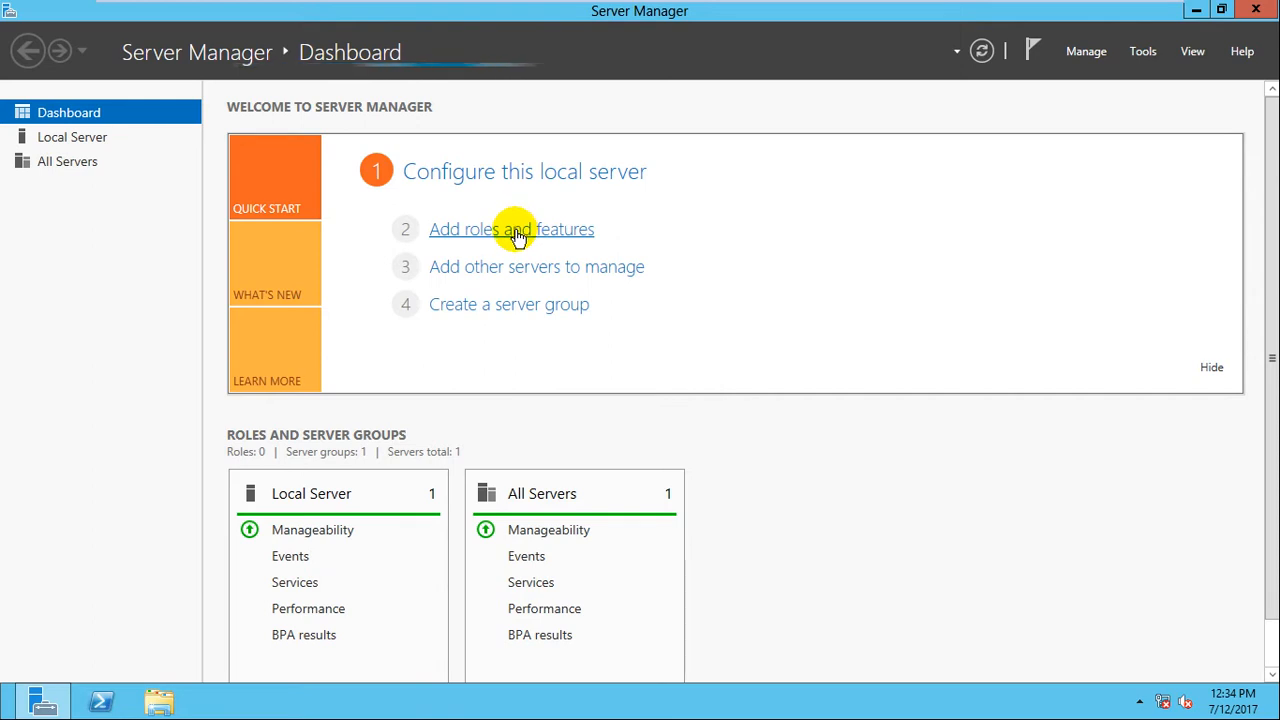
left_click(519, 235)
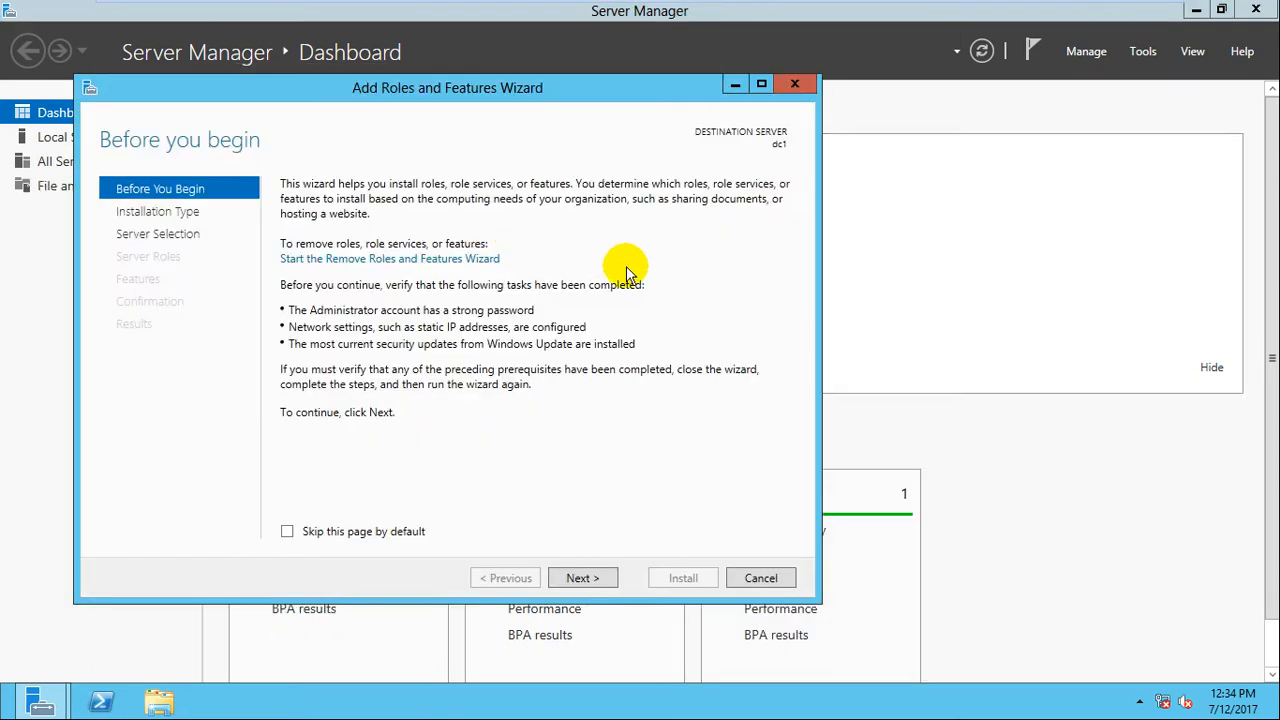
left_click(588, 577)
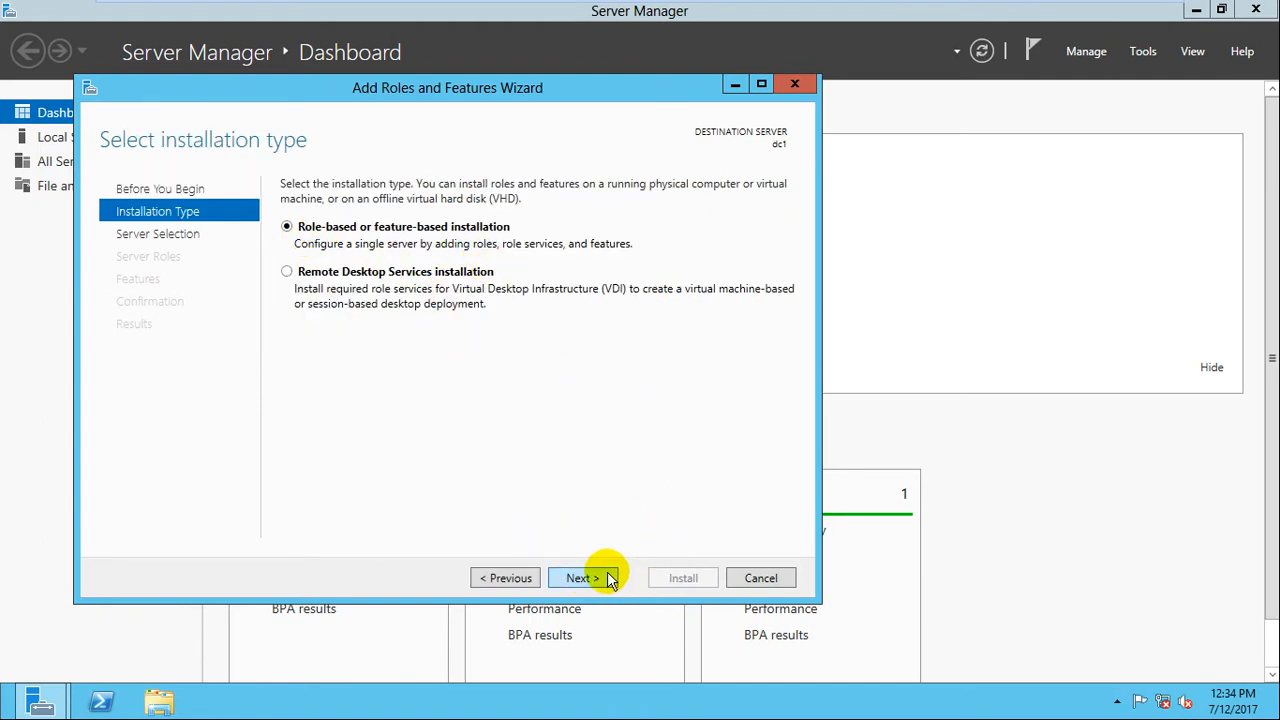
left_click(588, 578)
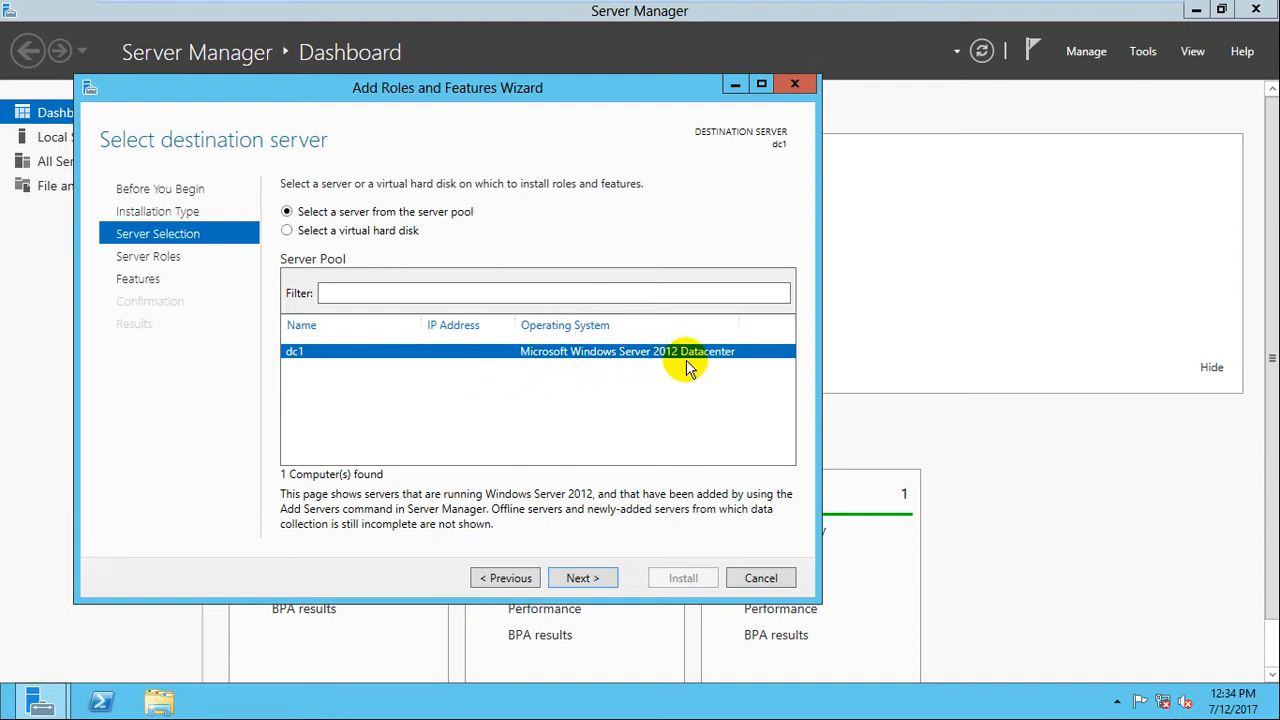
left_click(585, 578)
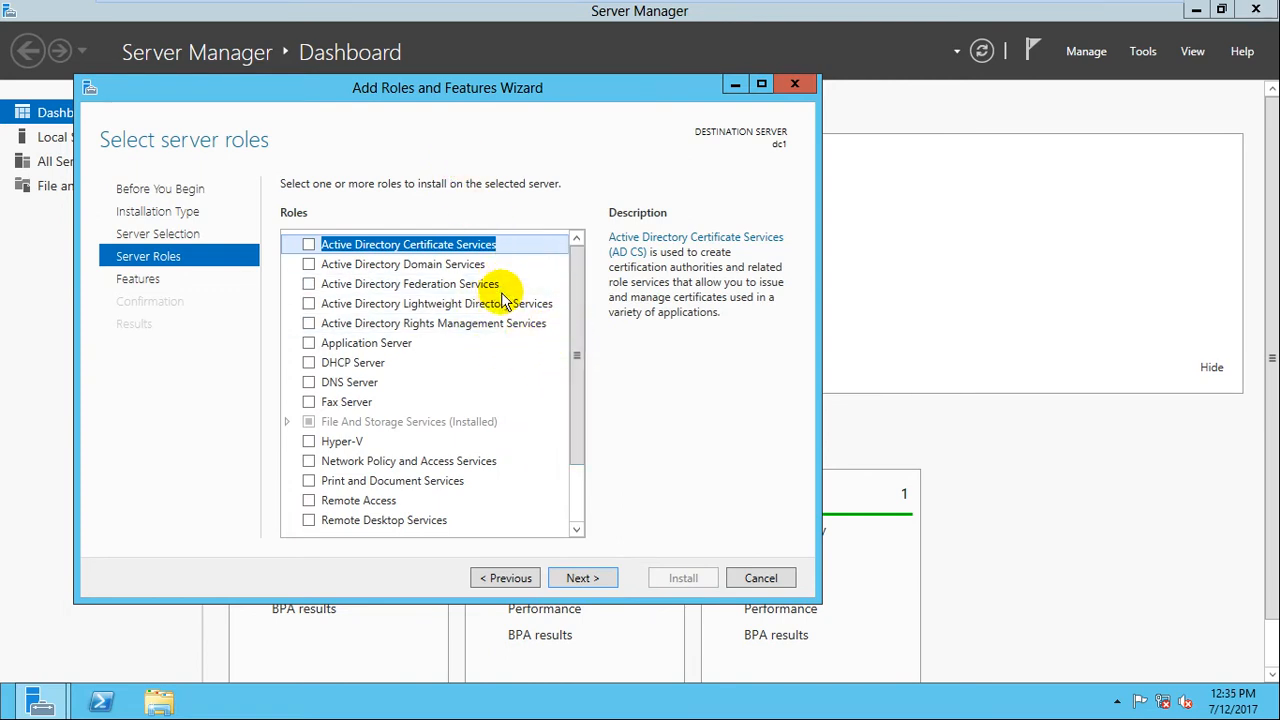
left_click(308, 264)
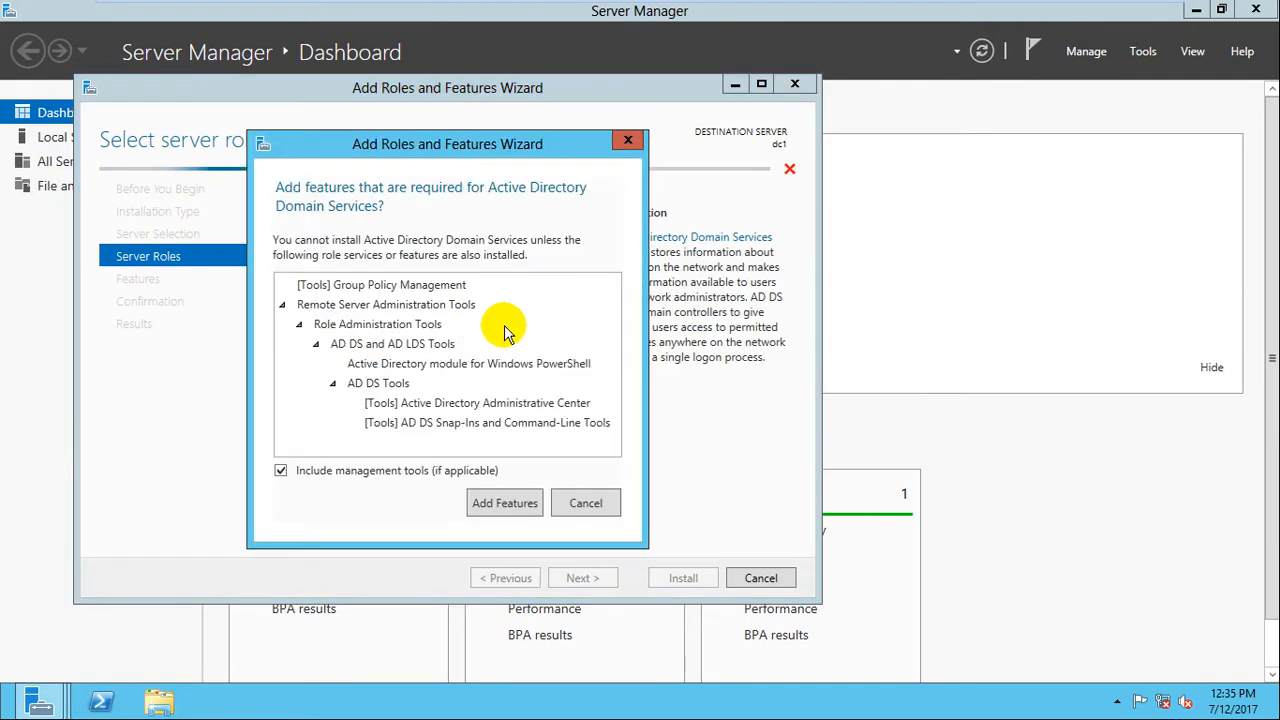
left_click(500, 503)
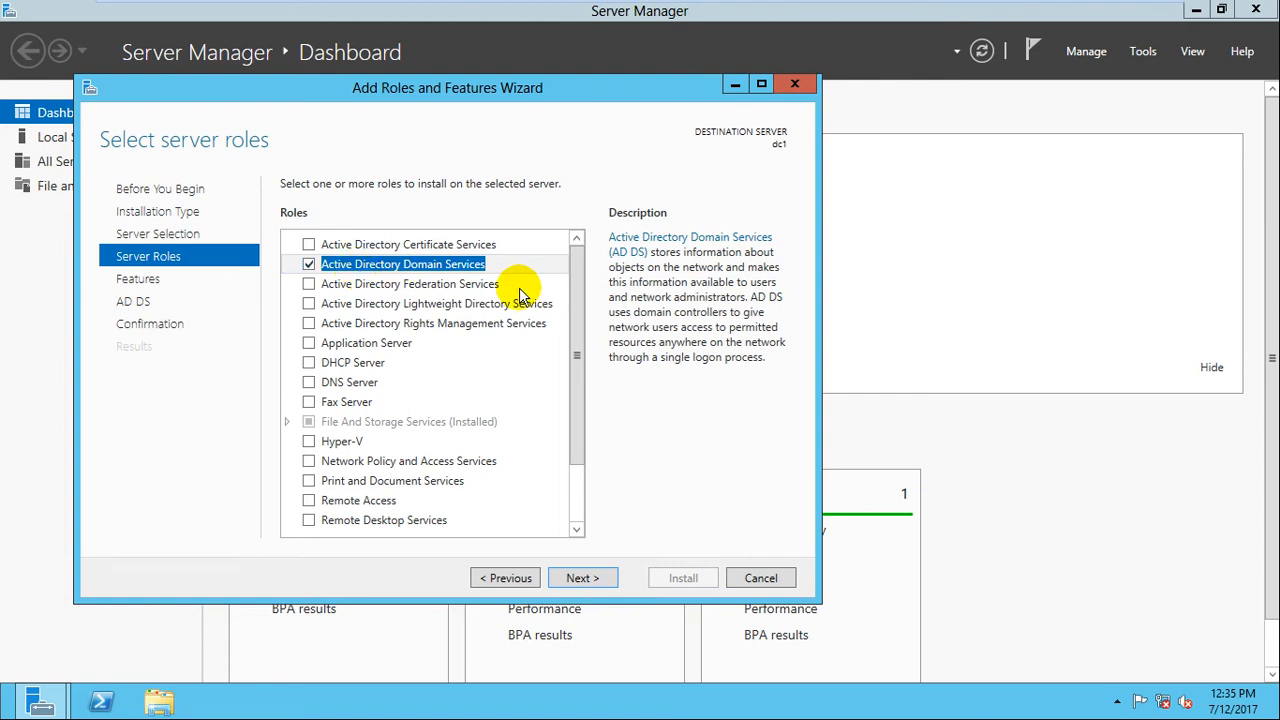
Advance to the confirmation page with automatic restart if required enabled.
left_click(588, 577)
left_click(588, 578)
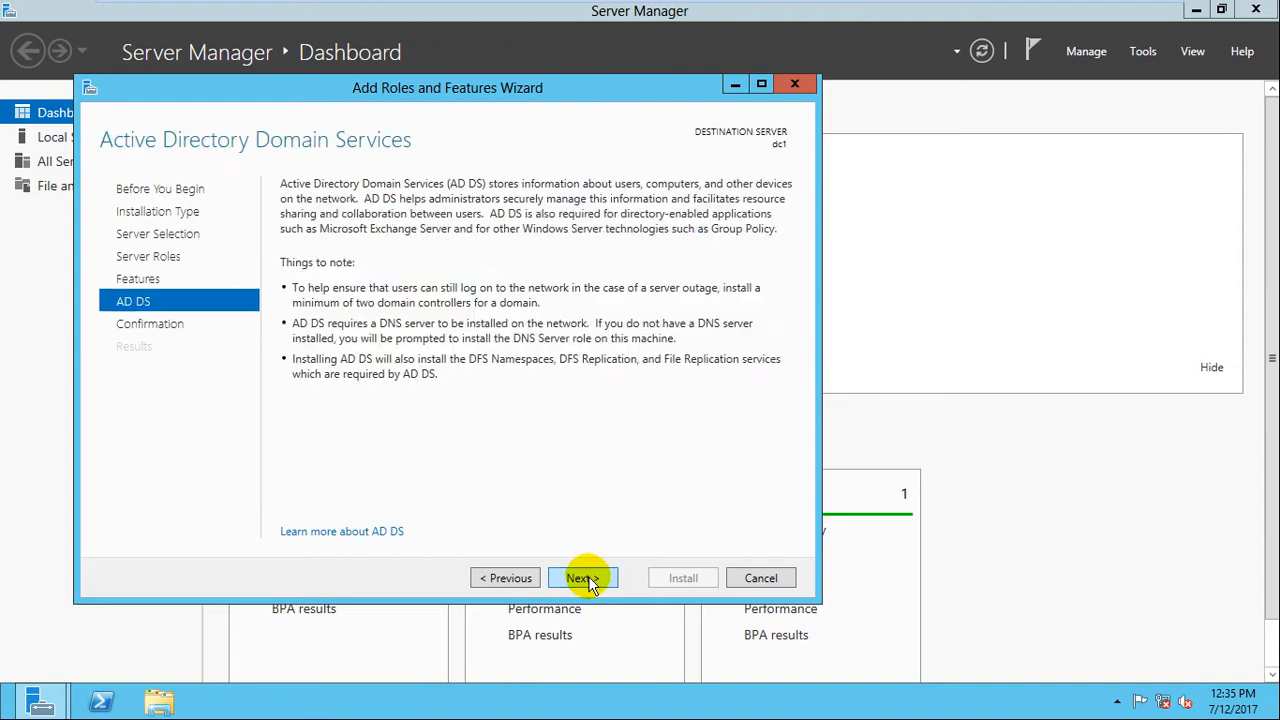
left_click(582, 578)
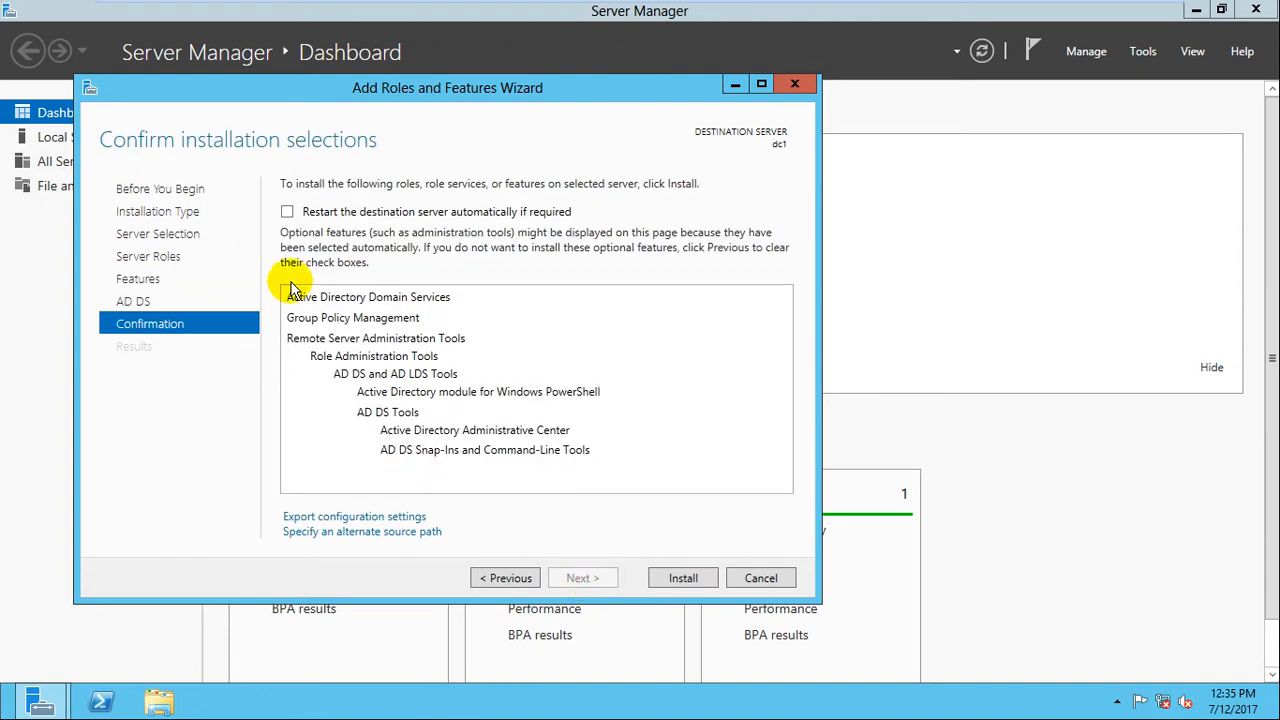
left_click(287, 211)
left_click(710, 415)
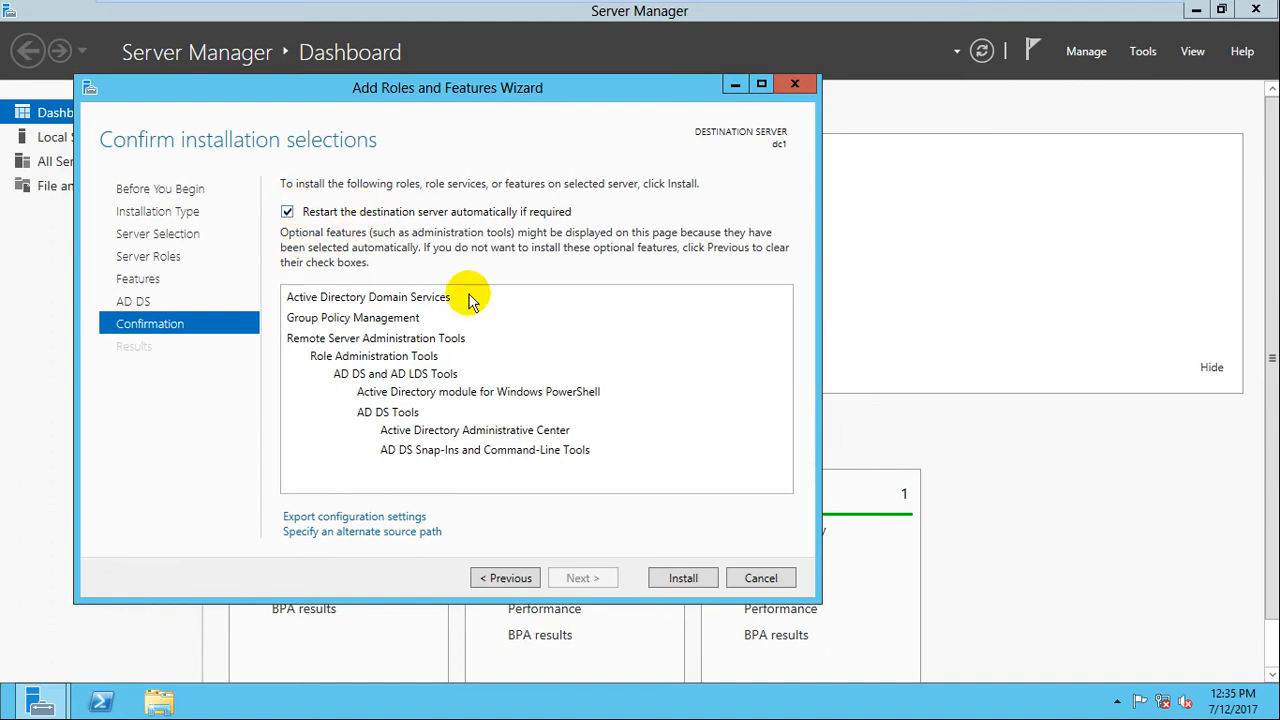
Launch the Active Directory Domain Services installation on dc1.
left_click(664, 580)
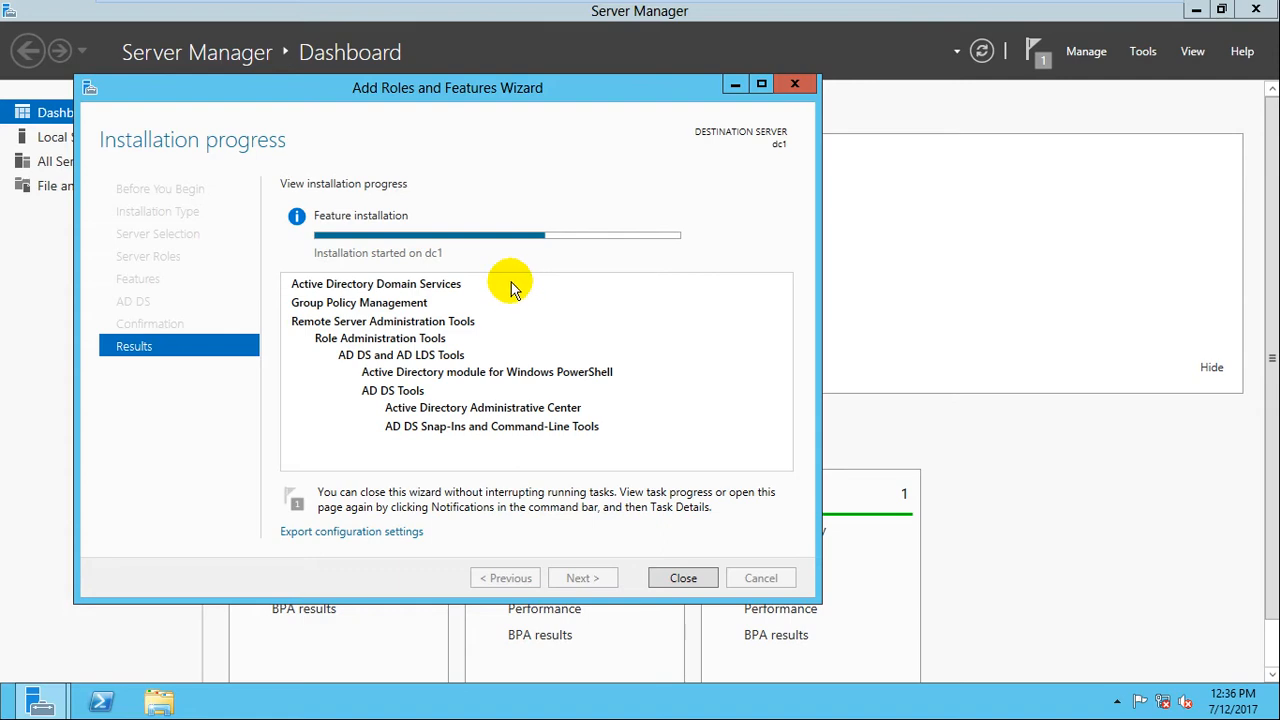
Minimize the VM, pause the screen recorder, and restore the Server-1 VM.
mouse_move(930, 8)
left_click(1111, 13)
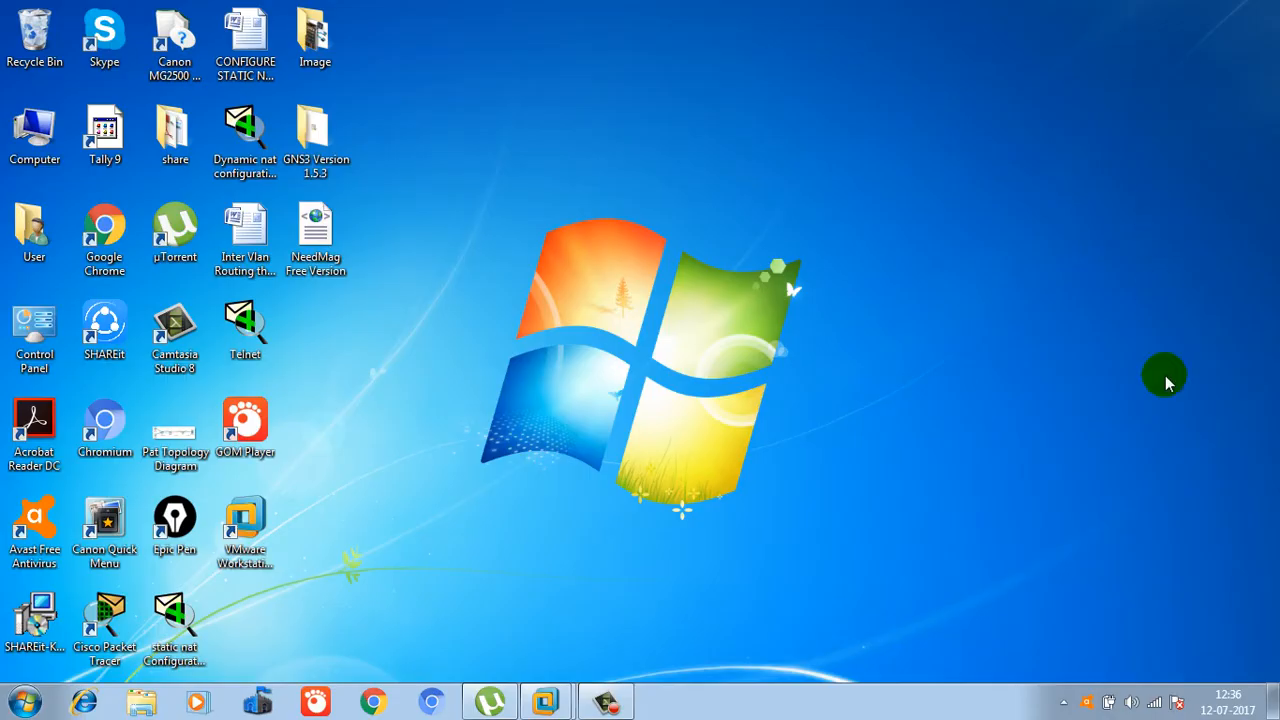
left_click(612, 708)
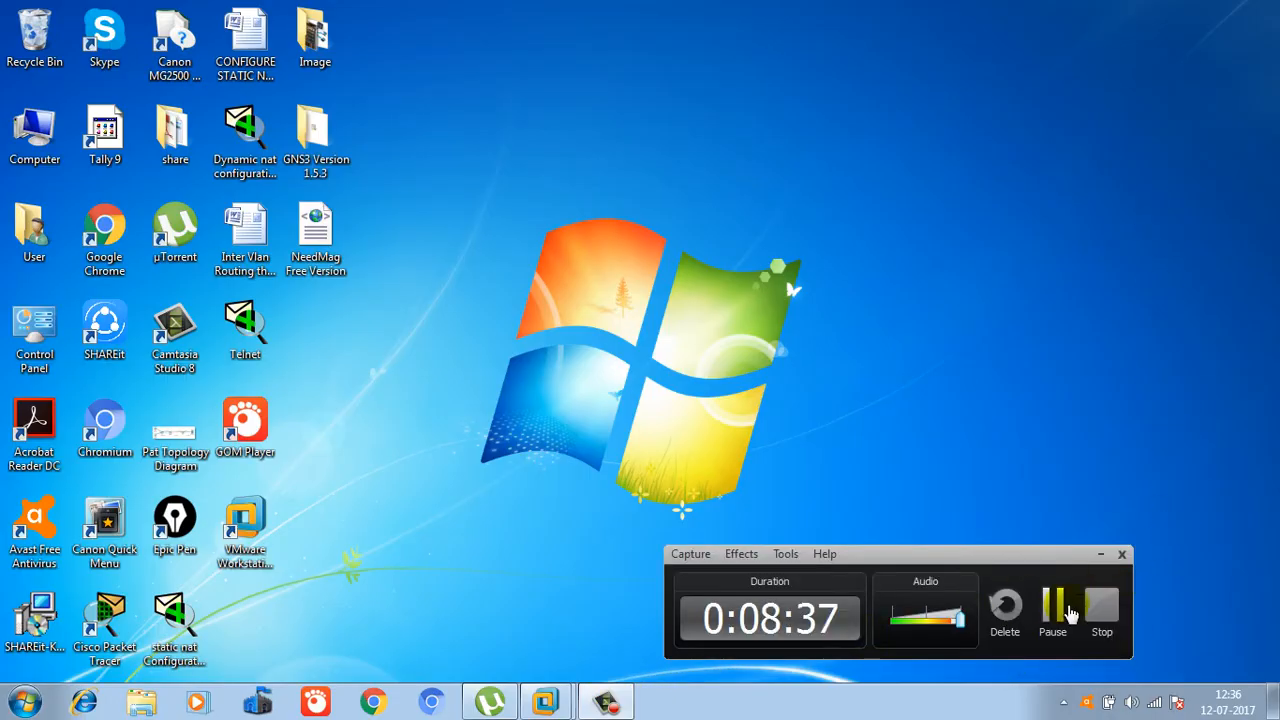
left_click(1056, 611)
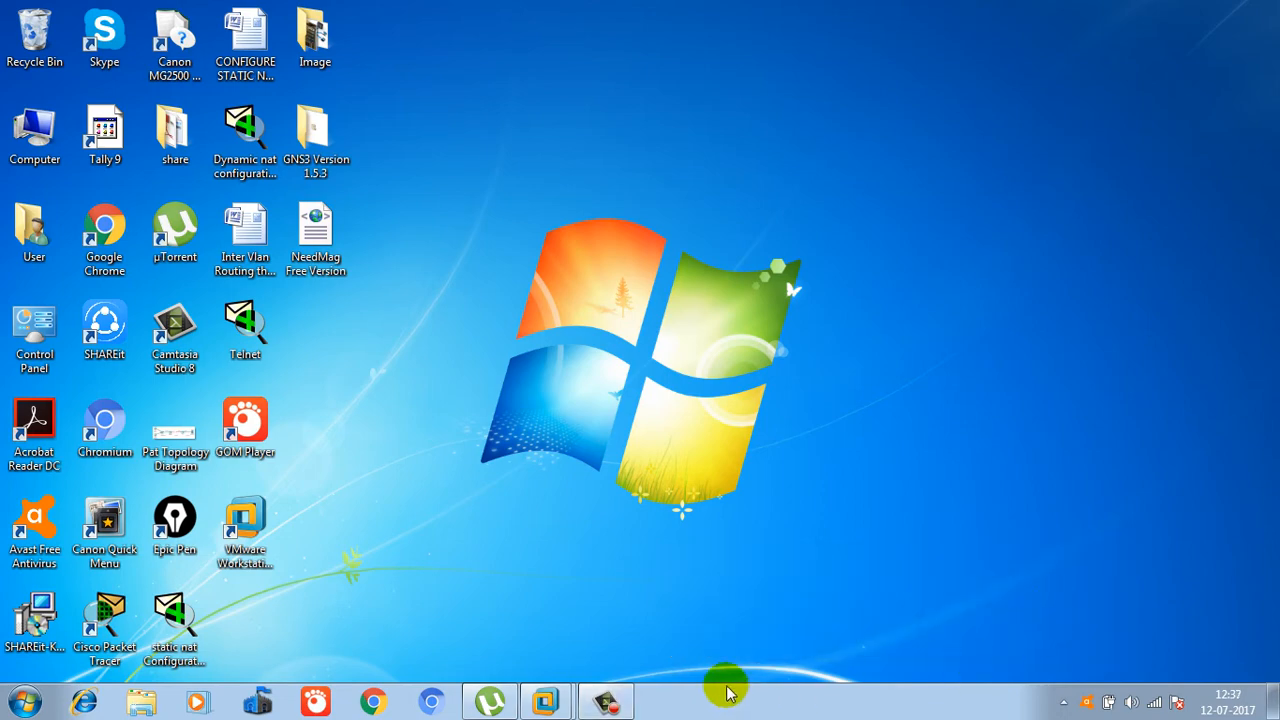
mouse_move(545, 702)
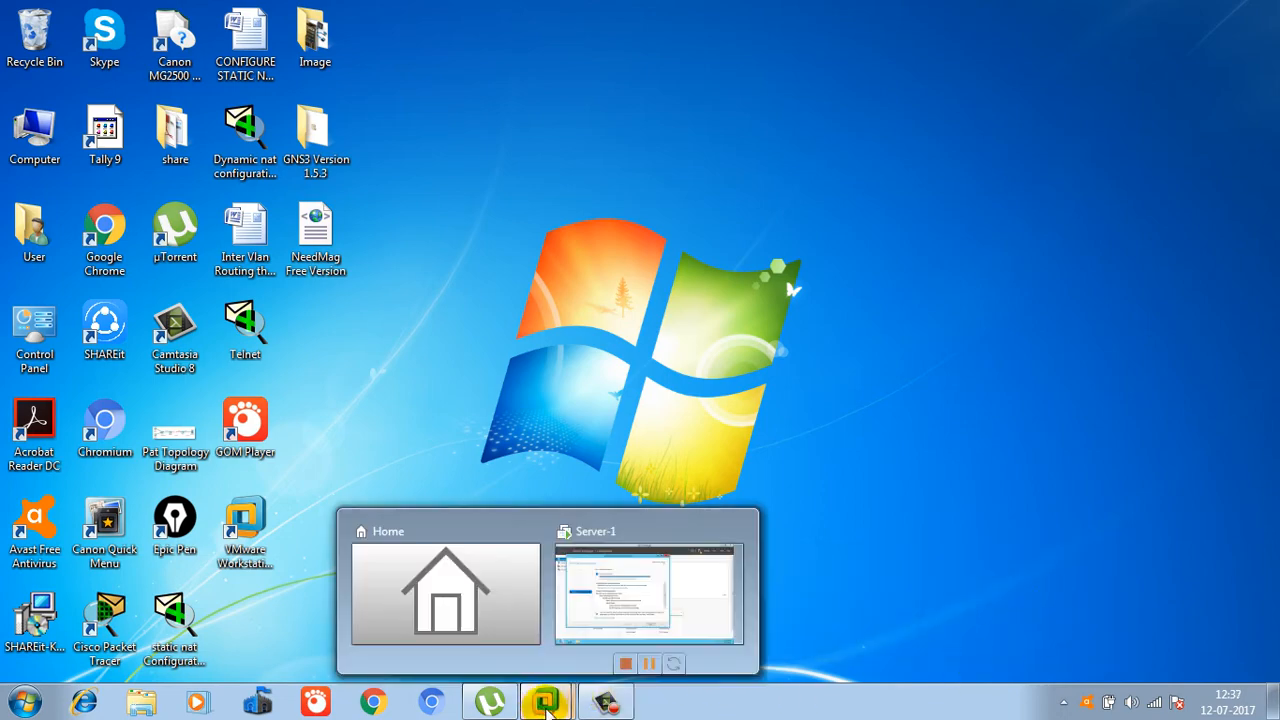
left_click(668, 597)
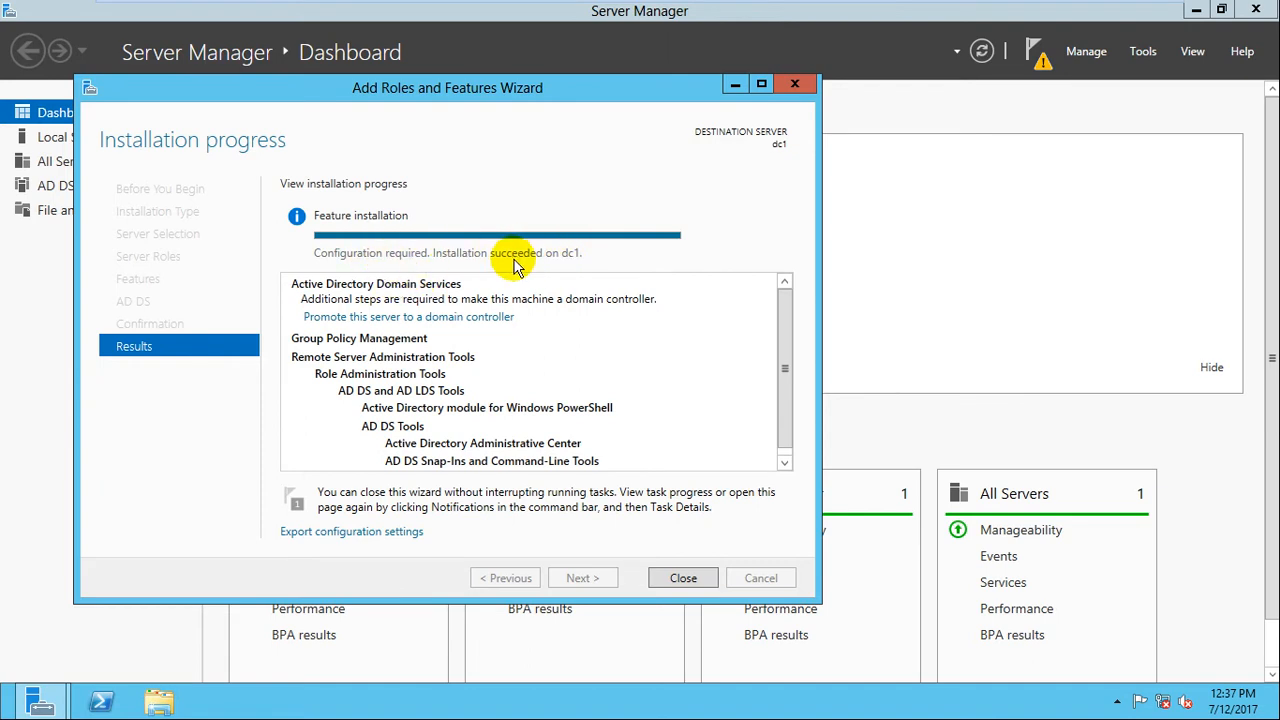
Close the feature installation wizard and launch 'Promote this server to a domain controller' from notifications.
left_click(684, 579)
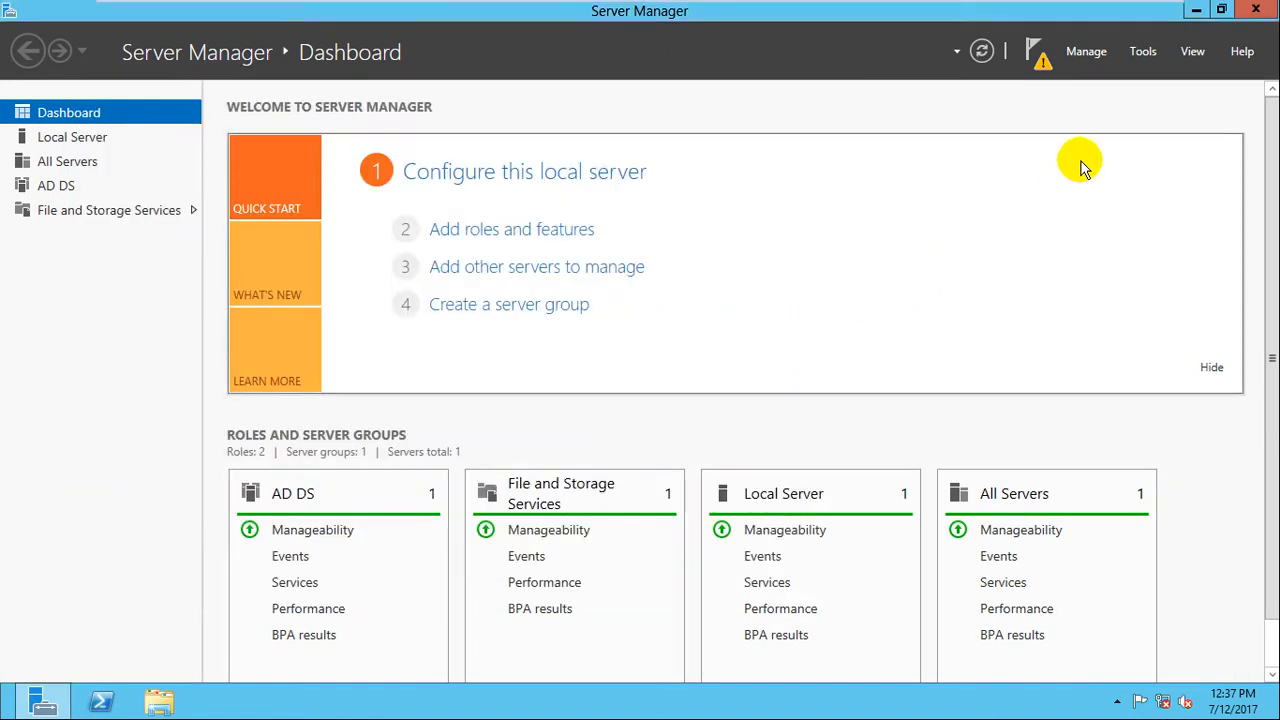
left_click(1040, 65)
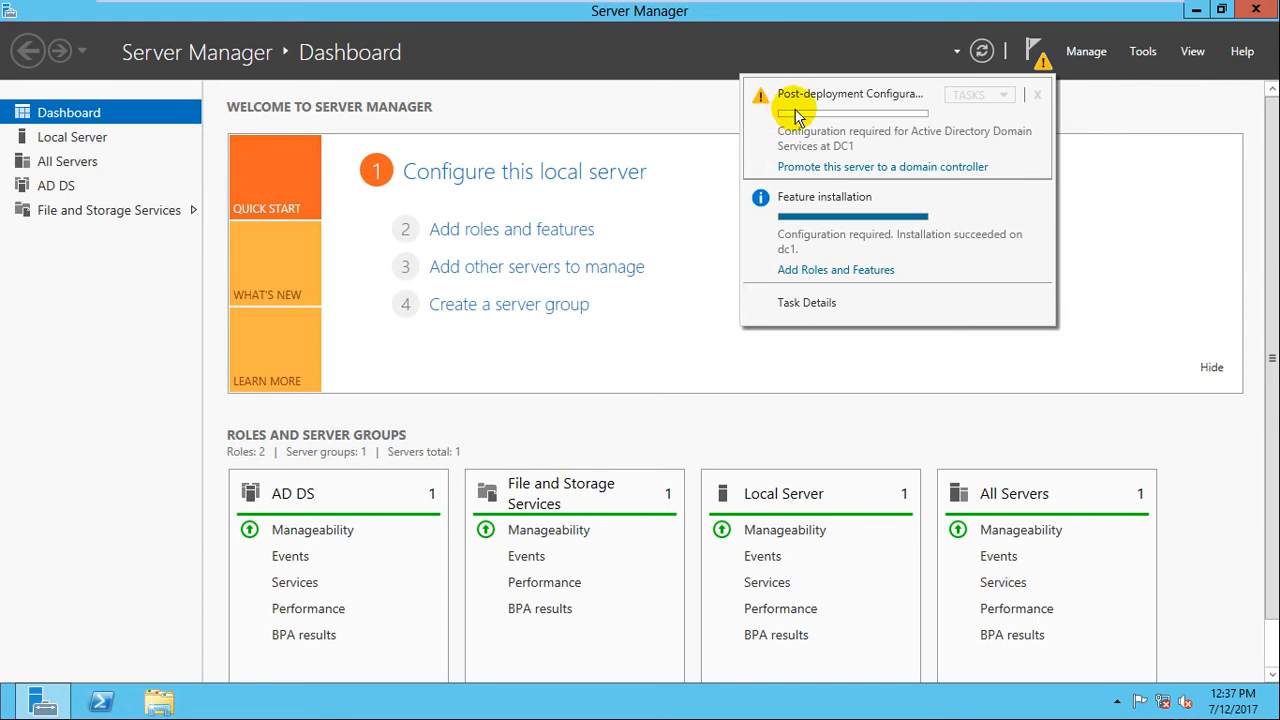
left_click(873, 167)
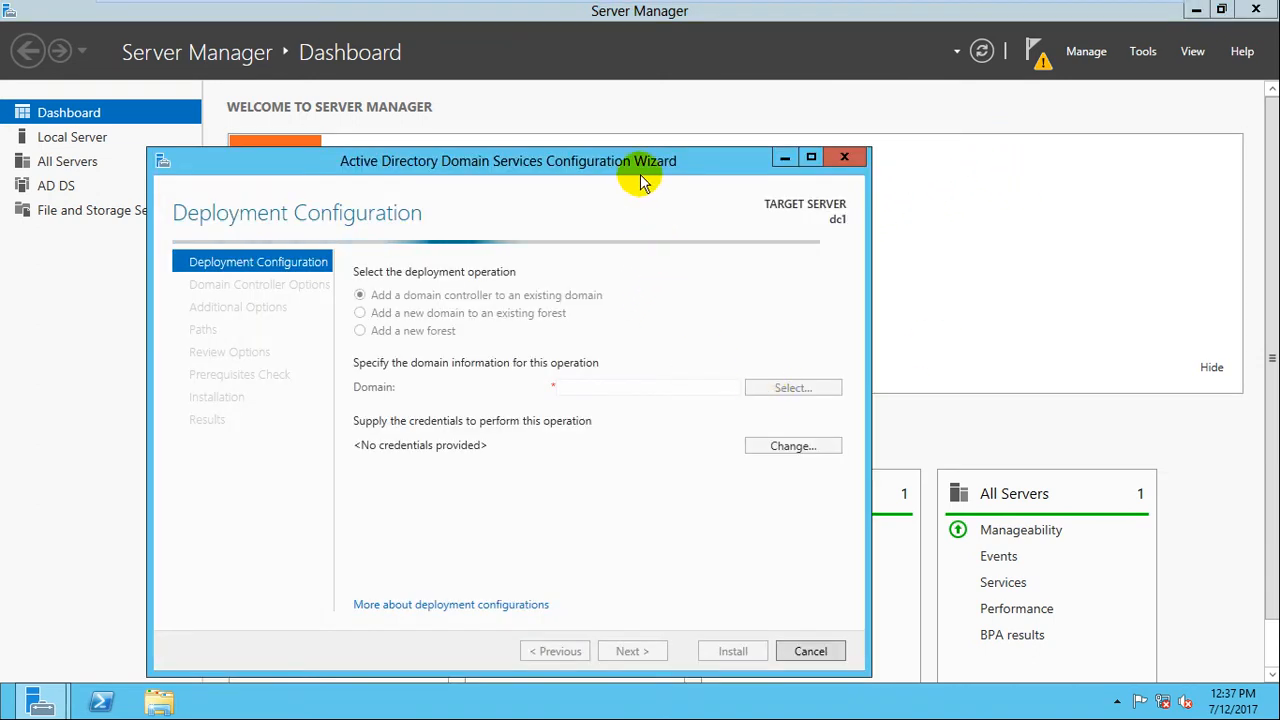
Add a new forest with root domain name example.com and continue to Domain Controller Options.
left_click_drag(665, 152, 727, 75)
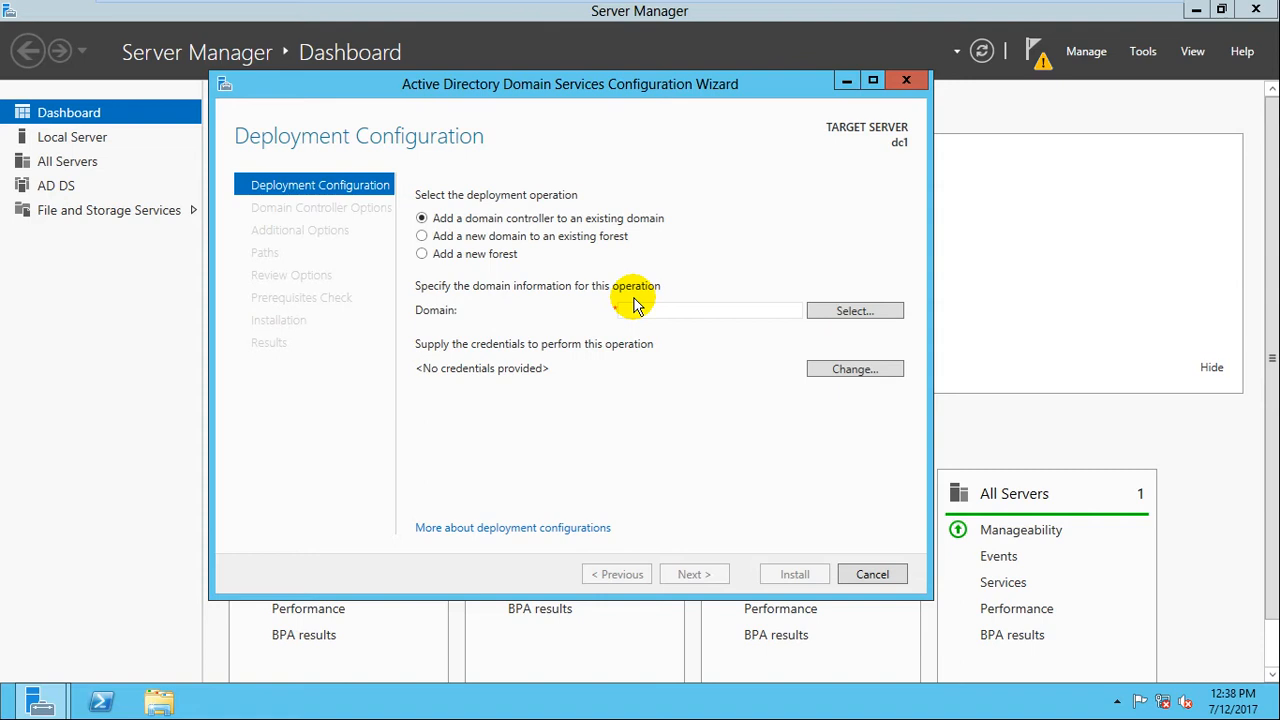
left_click(511, 256)
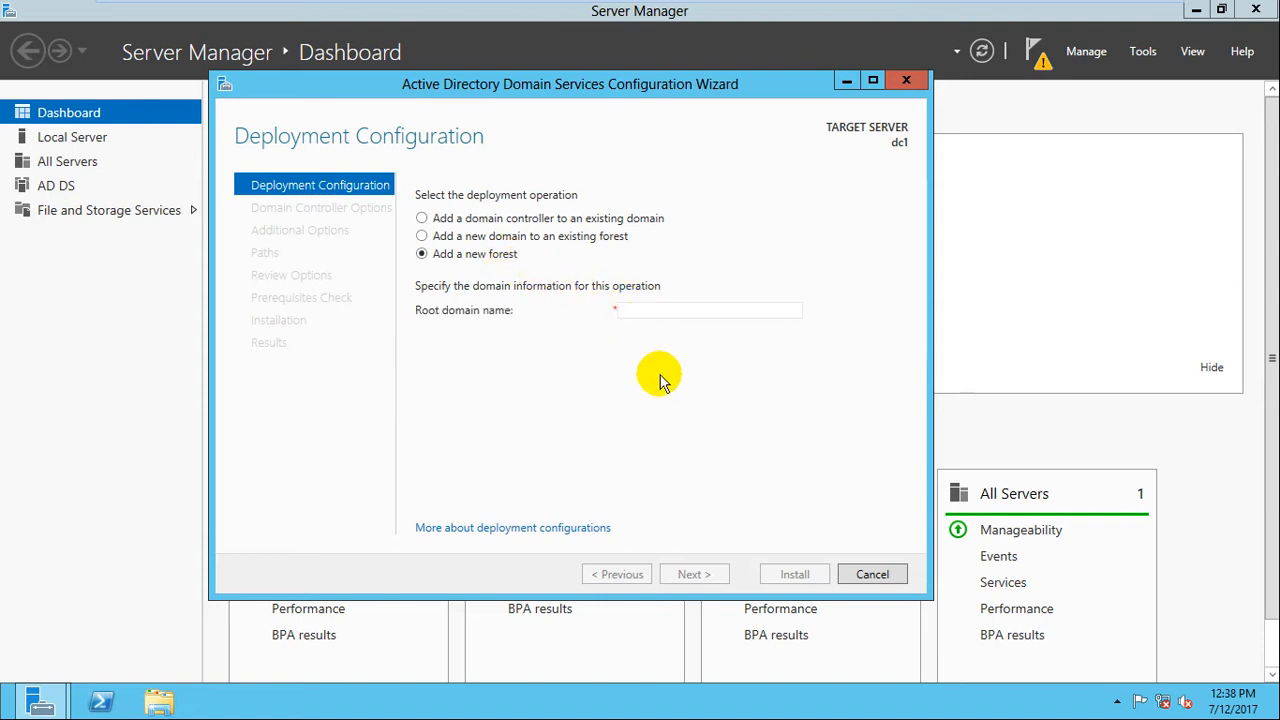
left_click(661, 311)
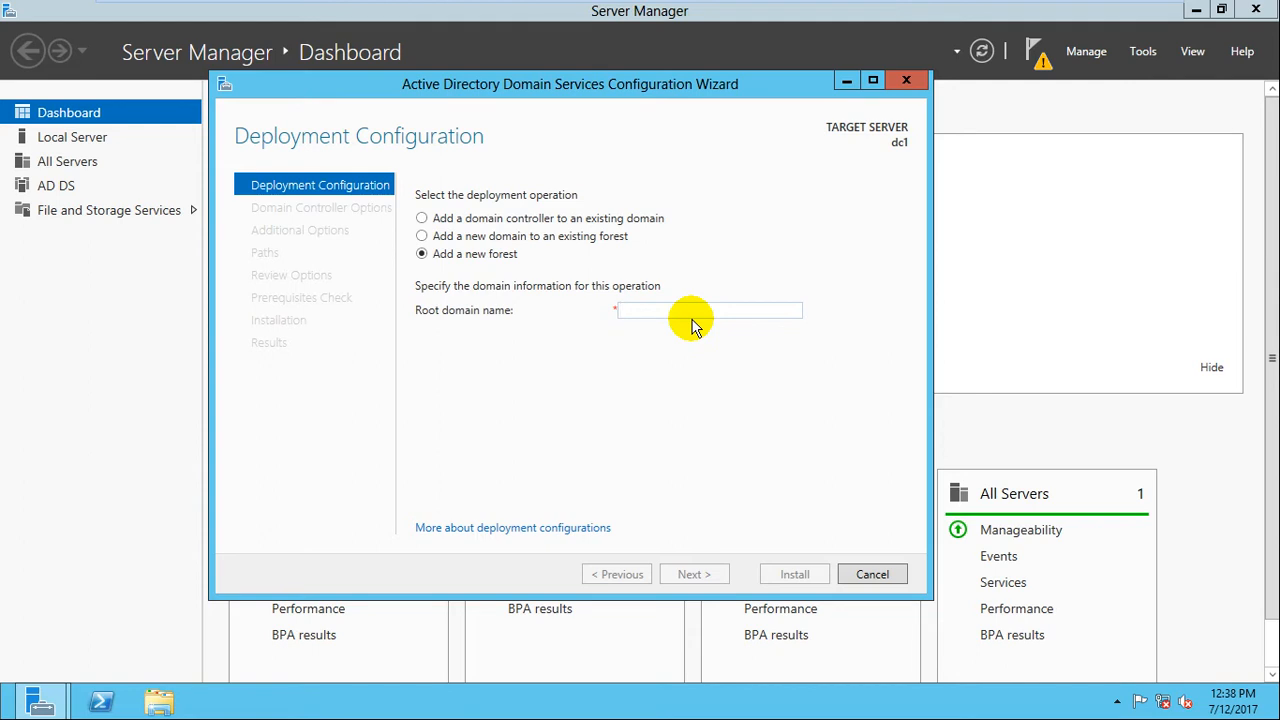
type("exap")
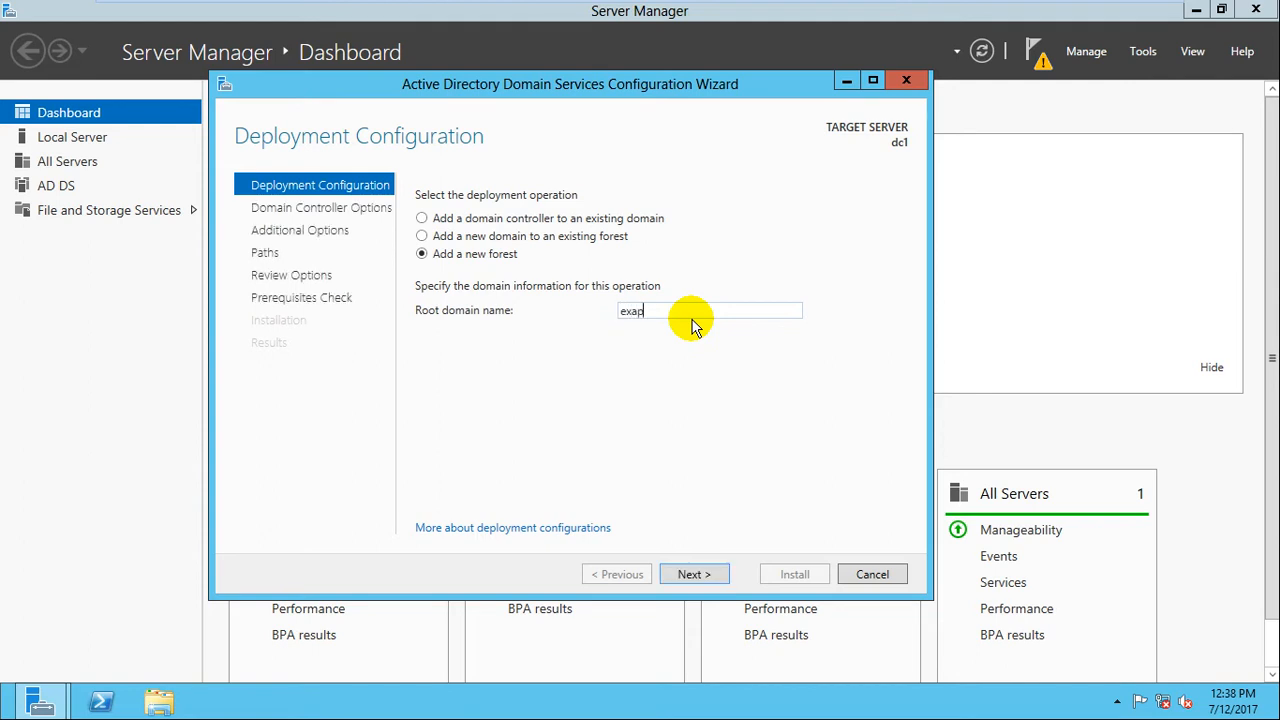
type("mple.compl")
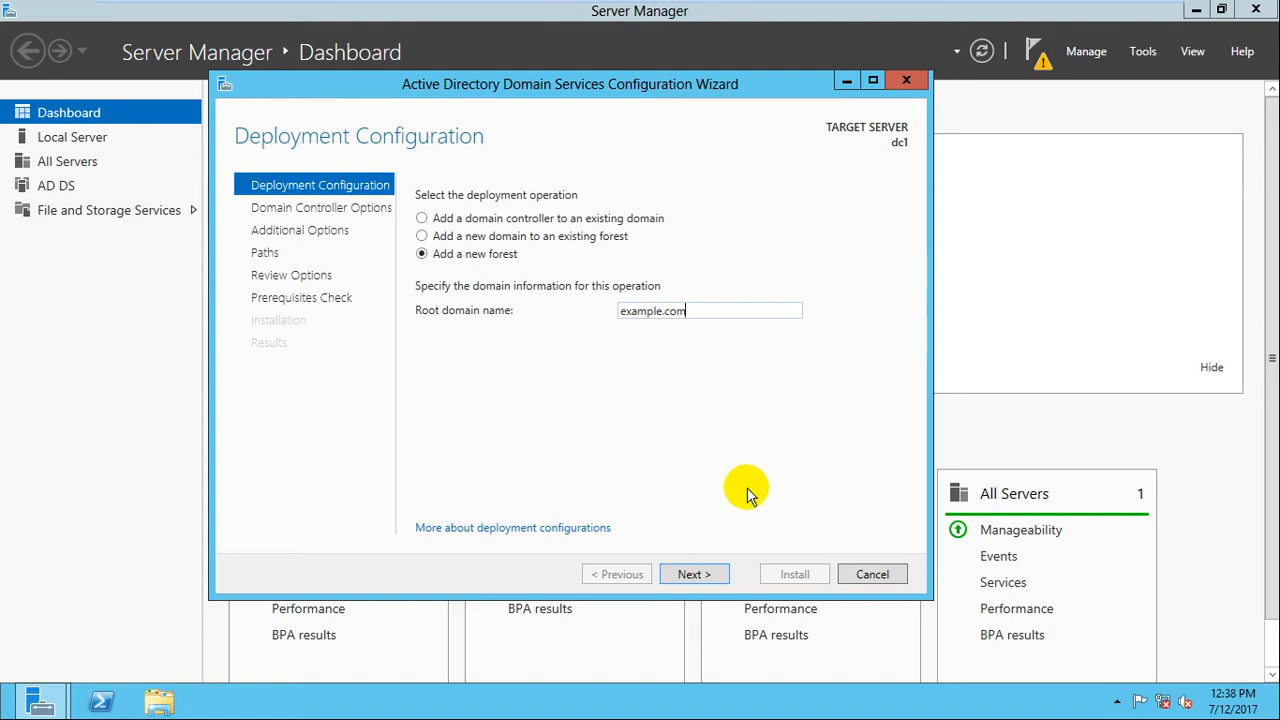
left_click(696, 577)
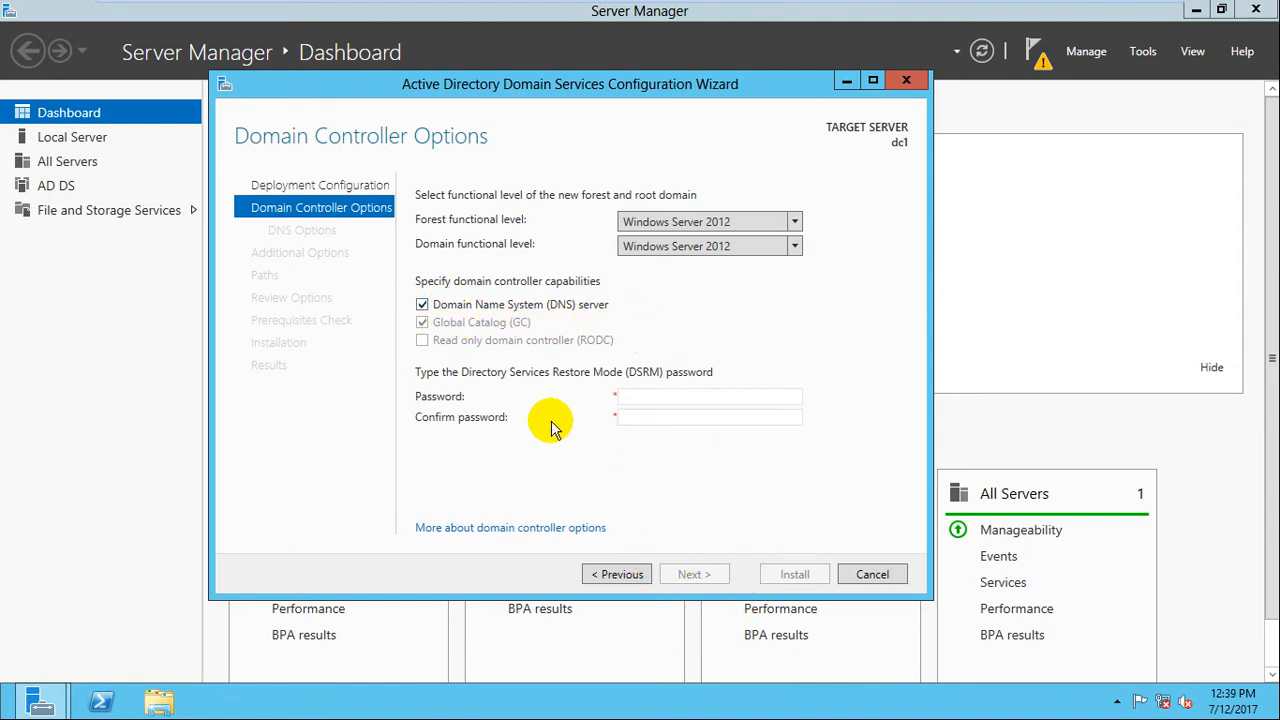
Enter and confirm the DSRM password, keep DNS server checked, and advance to DNS Options.
left_click(634, 397)
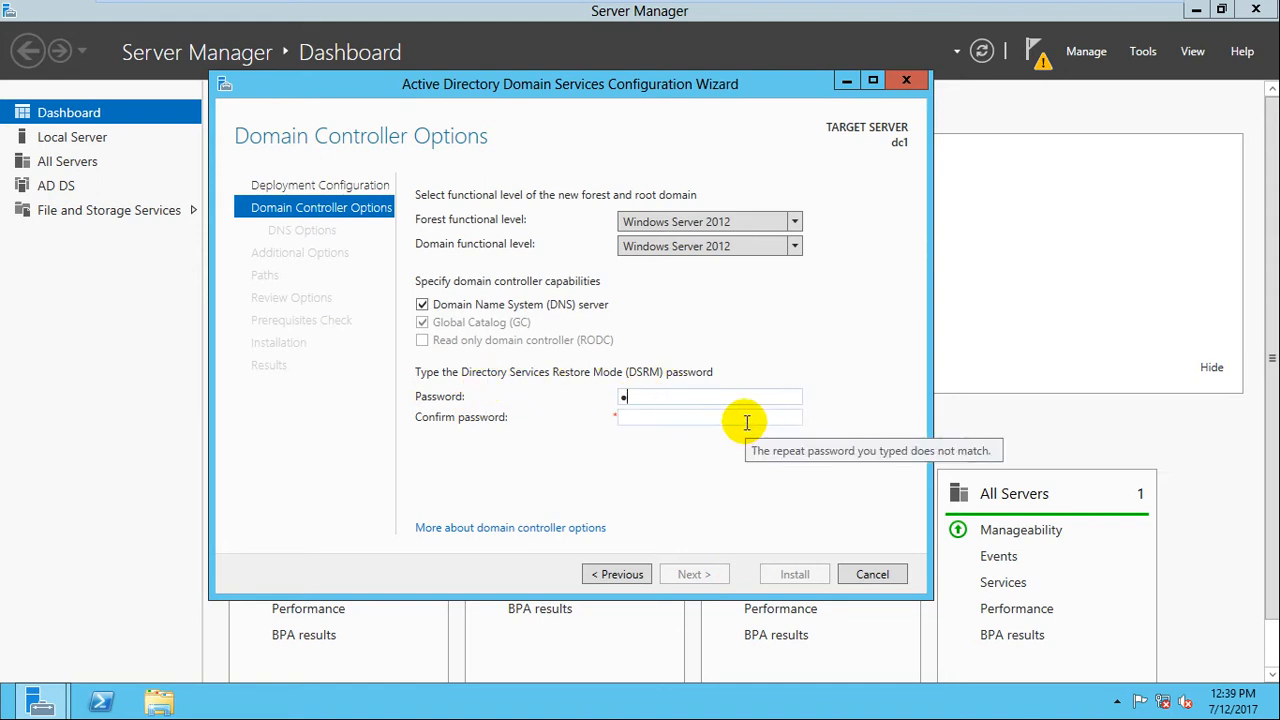
left_click(746, 422)
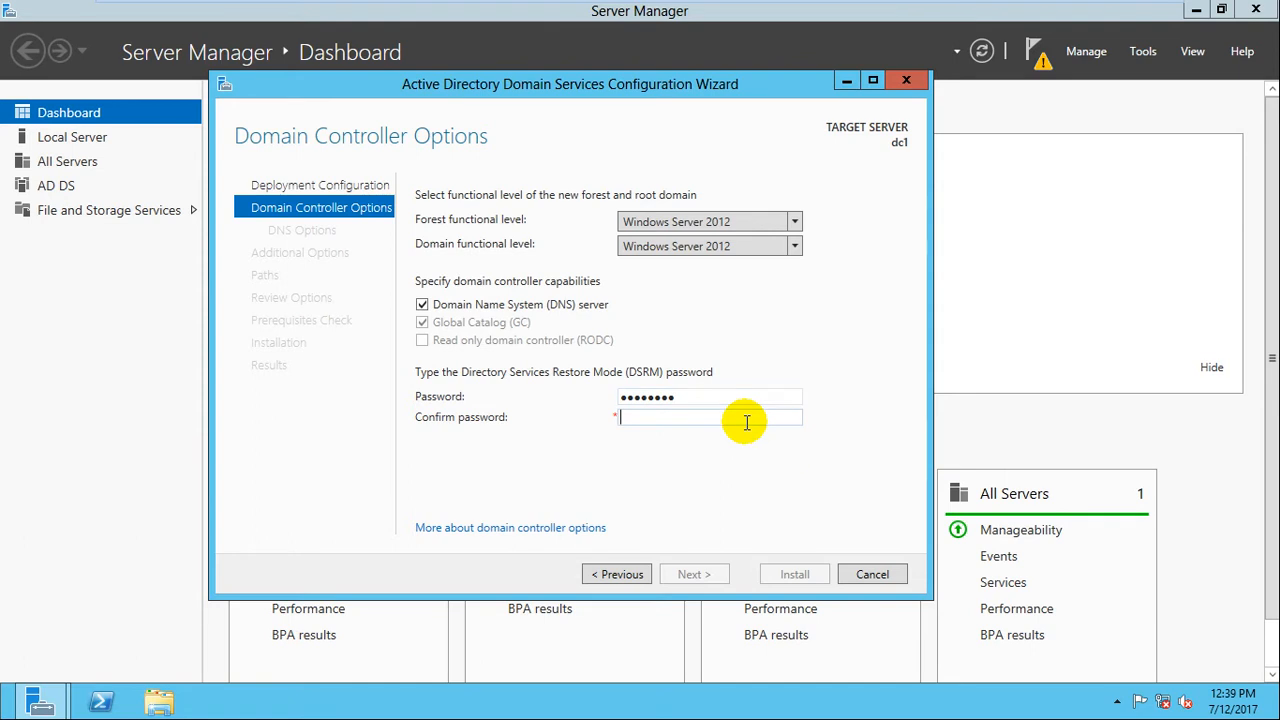
type("P@ssw0rd")
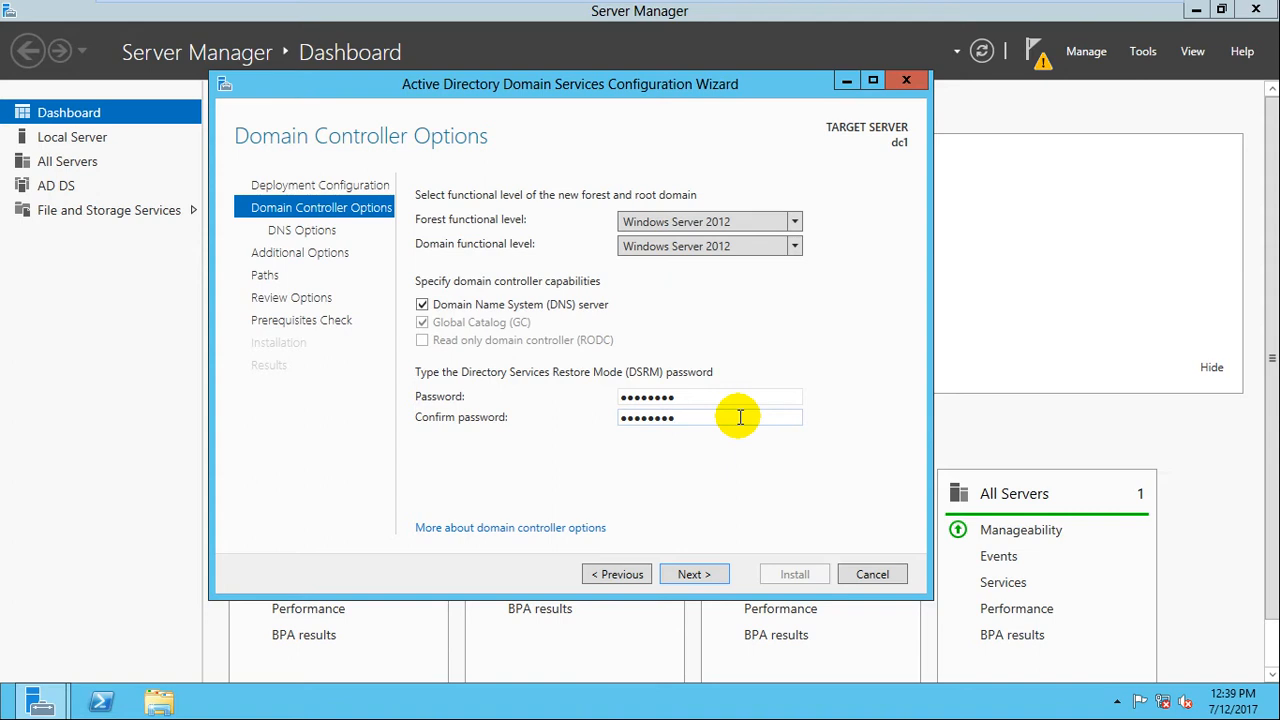
left_click(694, 575)
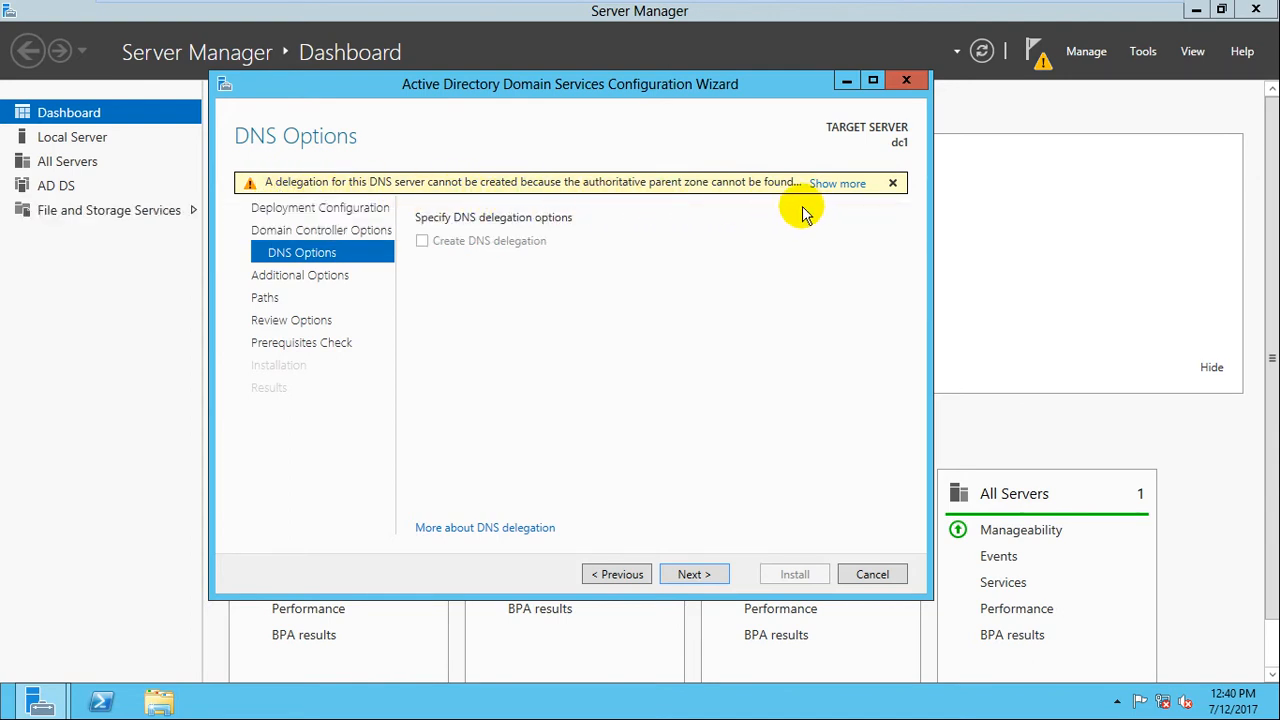
Pass DNS Options and accept the NetBIOS domain name EXAMPLE to reach the Paths page.
left_click(688, 572)
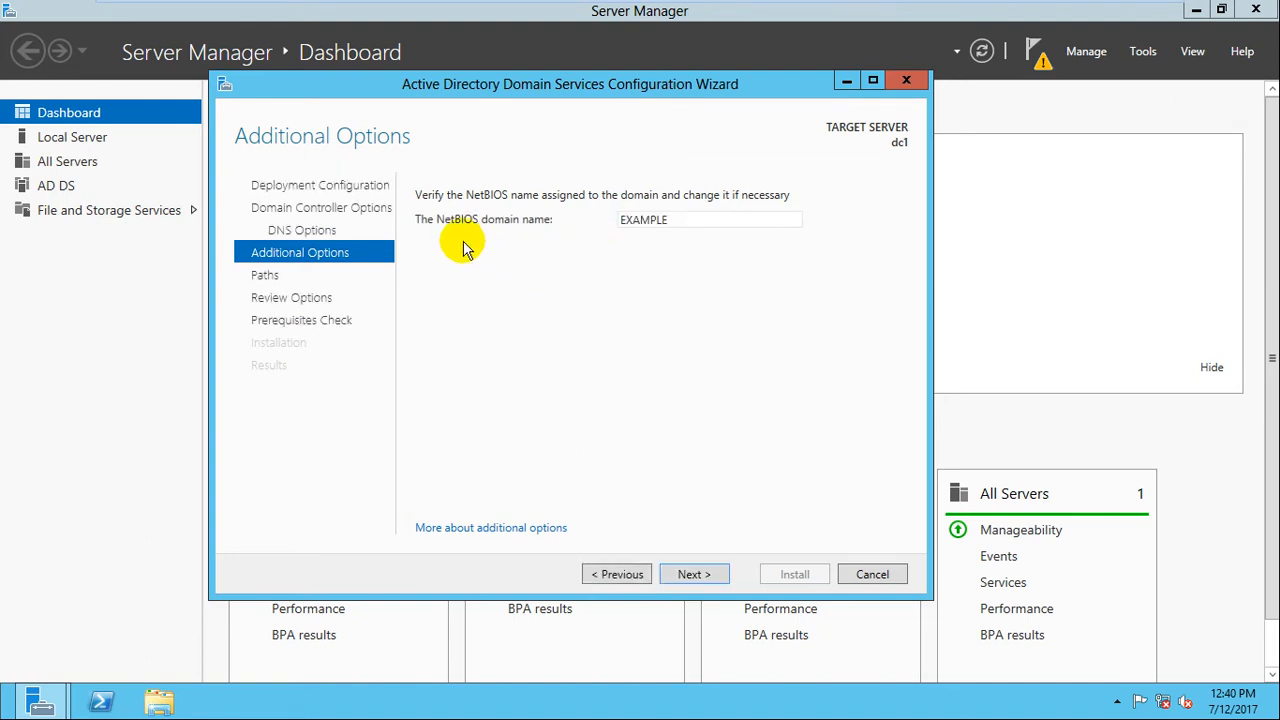
double_click(670, 221)
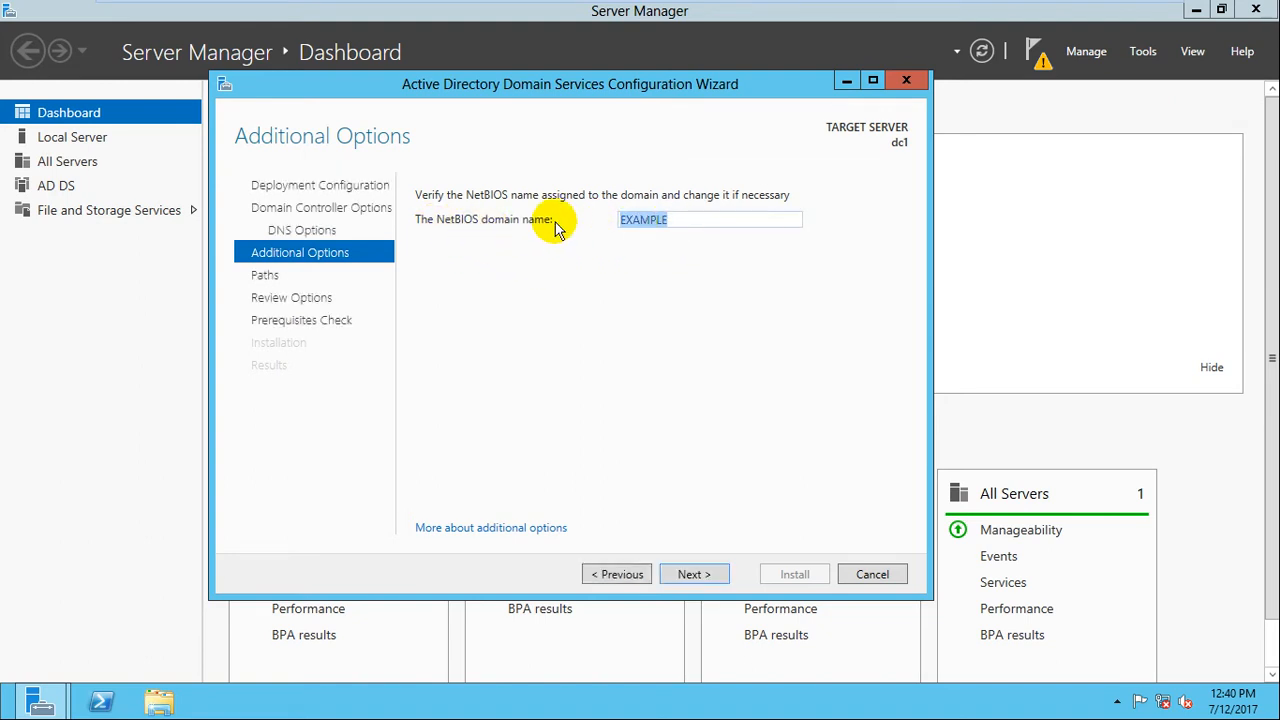
left_click(702, 578)
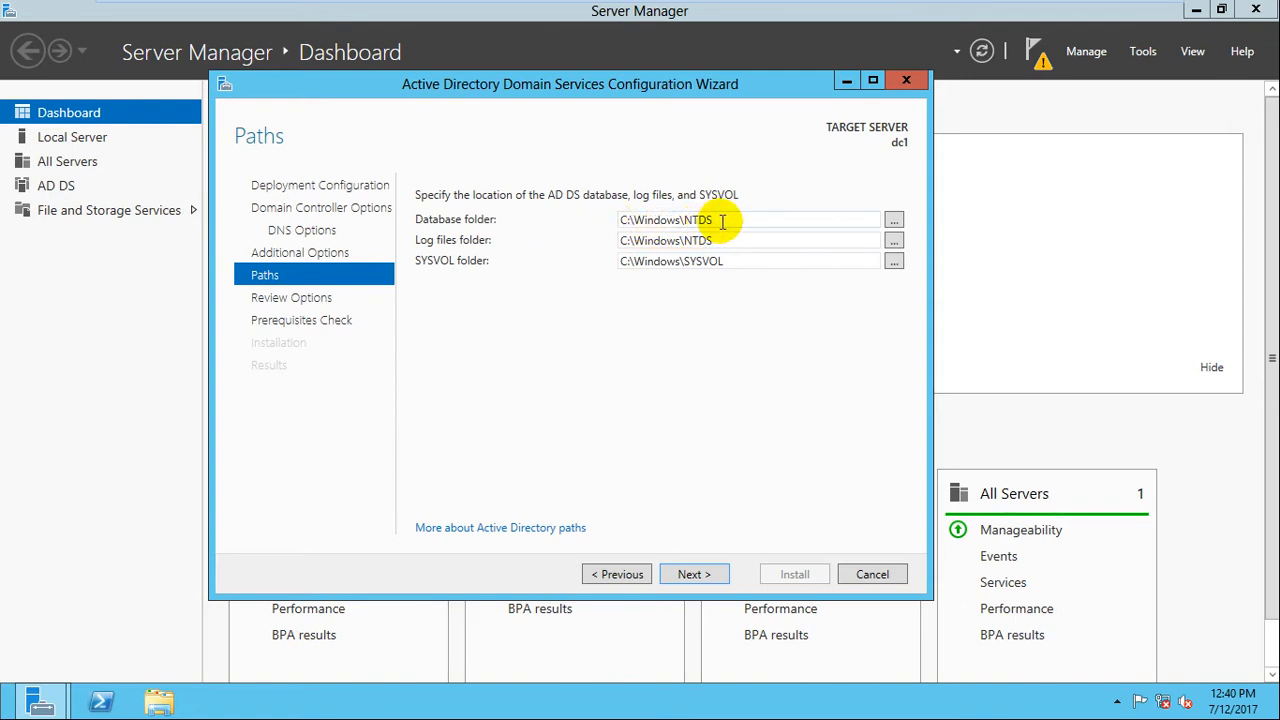
Keep the default C:\Windows\NTDS database/log and C:\Windows\SYSVOL folders and continue to Review Options.
left_click_drag(723, 217, 594, 234)
left_click(636, 214)
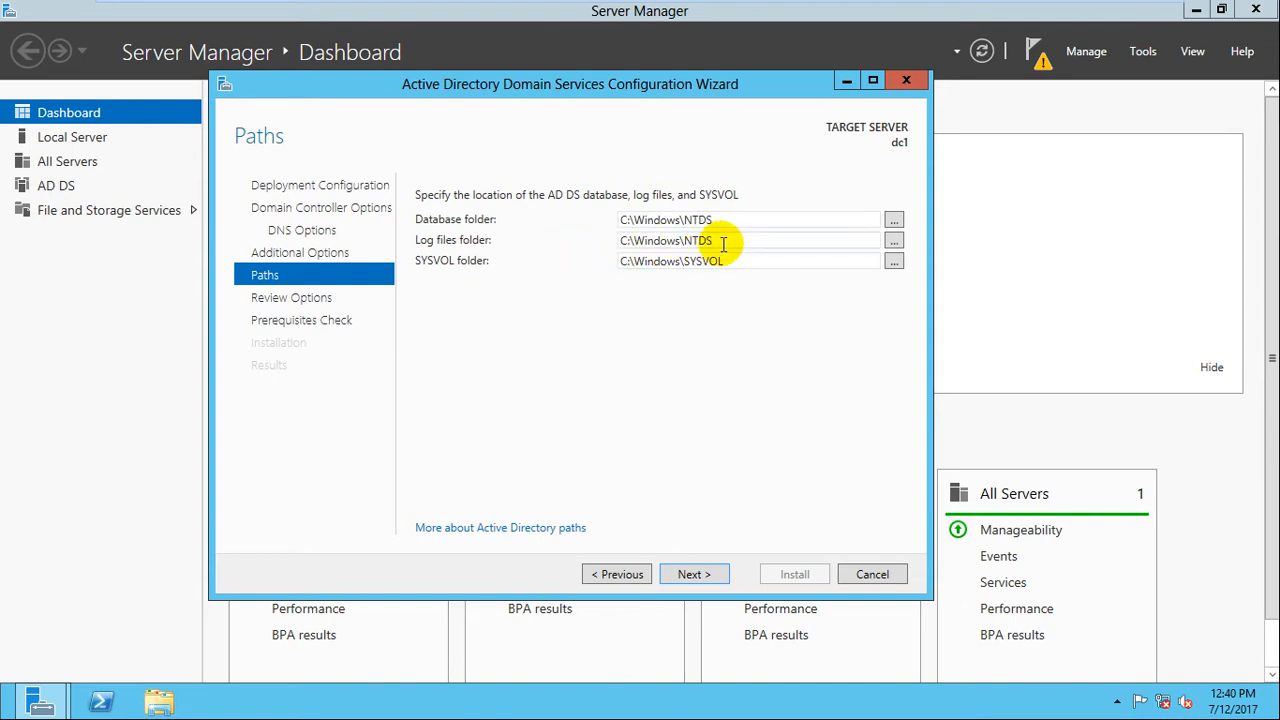
left_click_drag(722, 243, 610, 243)
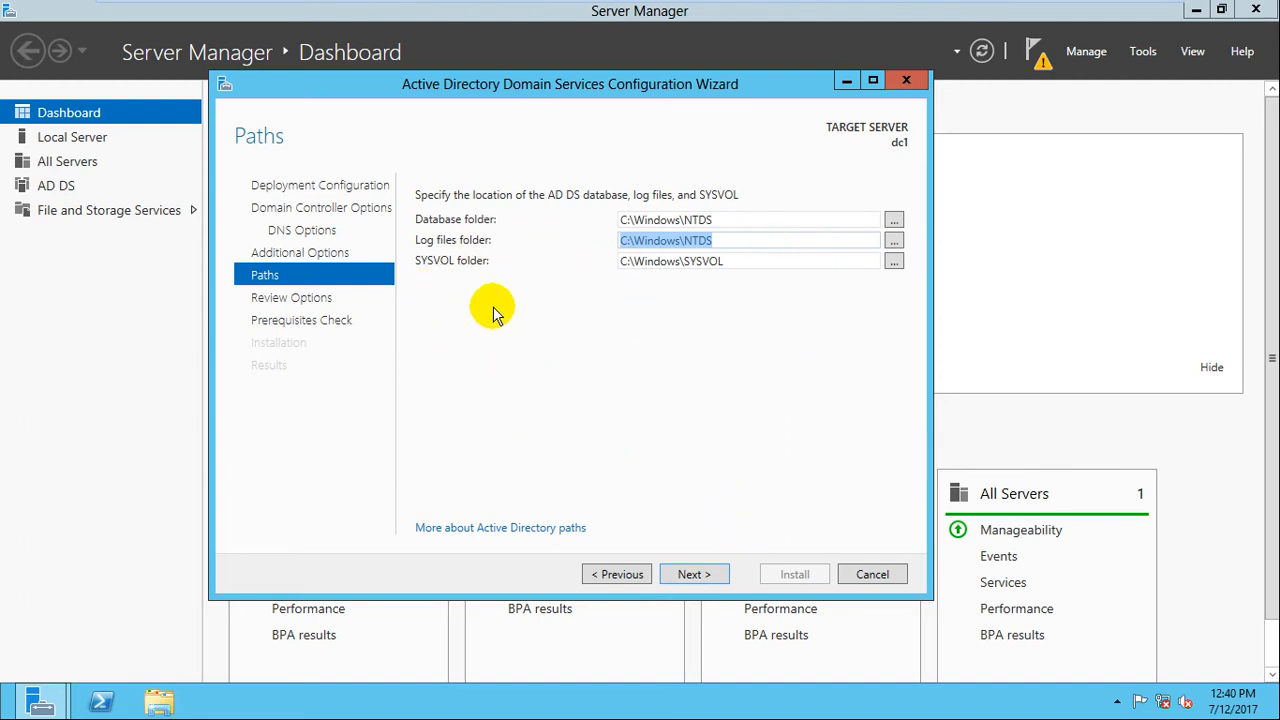
left_click(729, 216)
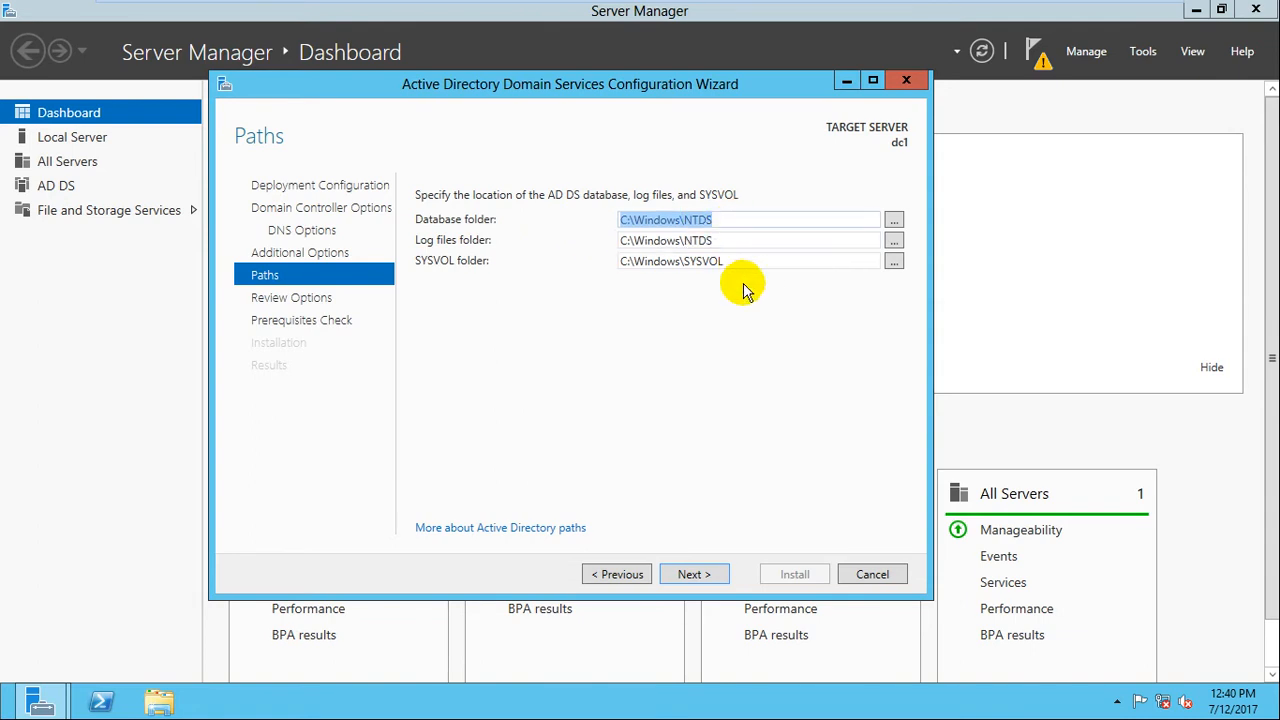
left_click(701, 577)
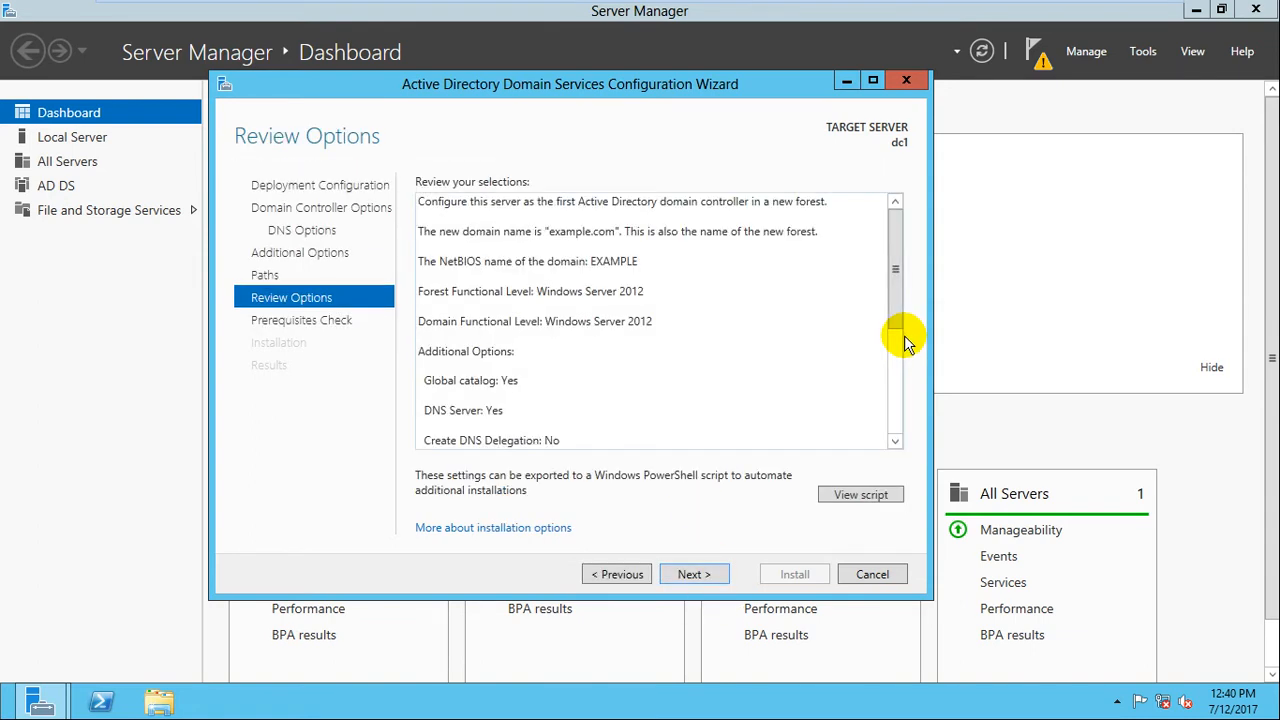
Look over the Review Options summary and run the prerequisites check, which fails on TCP/IP networking.
left_click(425, 200)
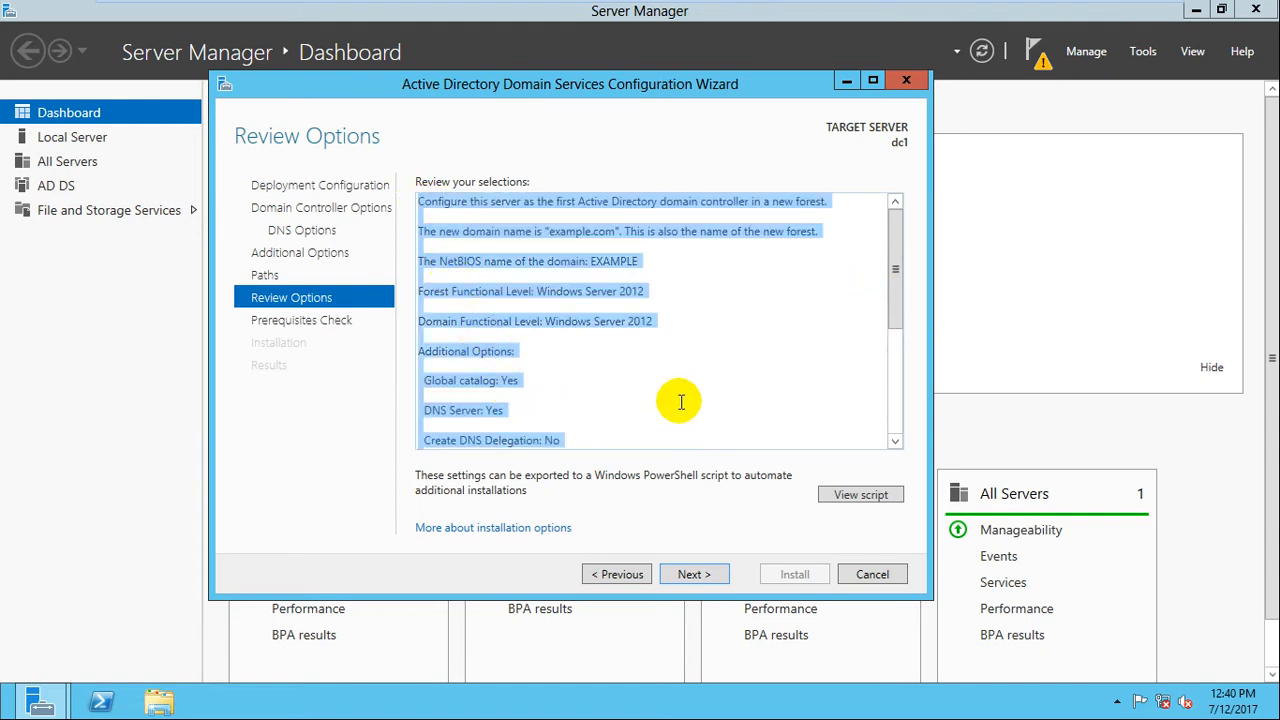
left_click(713, 338)
left_click_drag(893, 254, 888, 372)
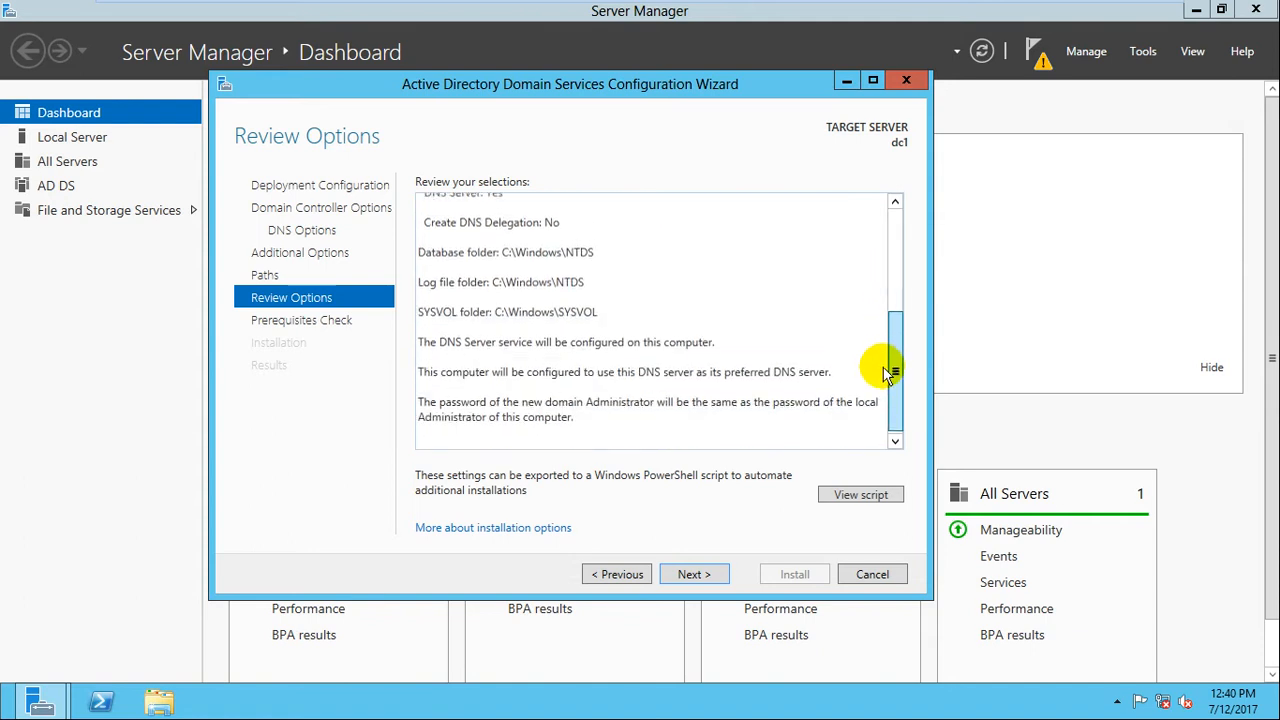
left_click_drag(891, 314, 877, 234)
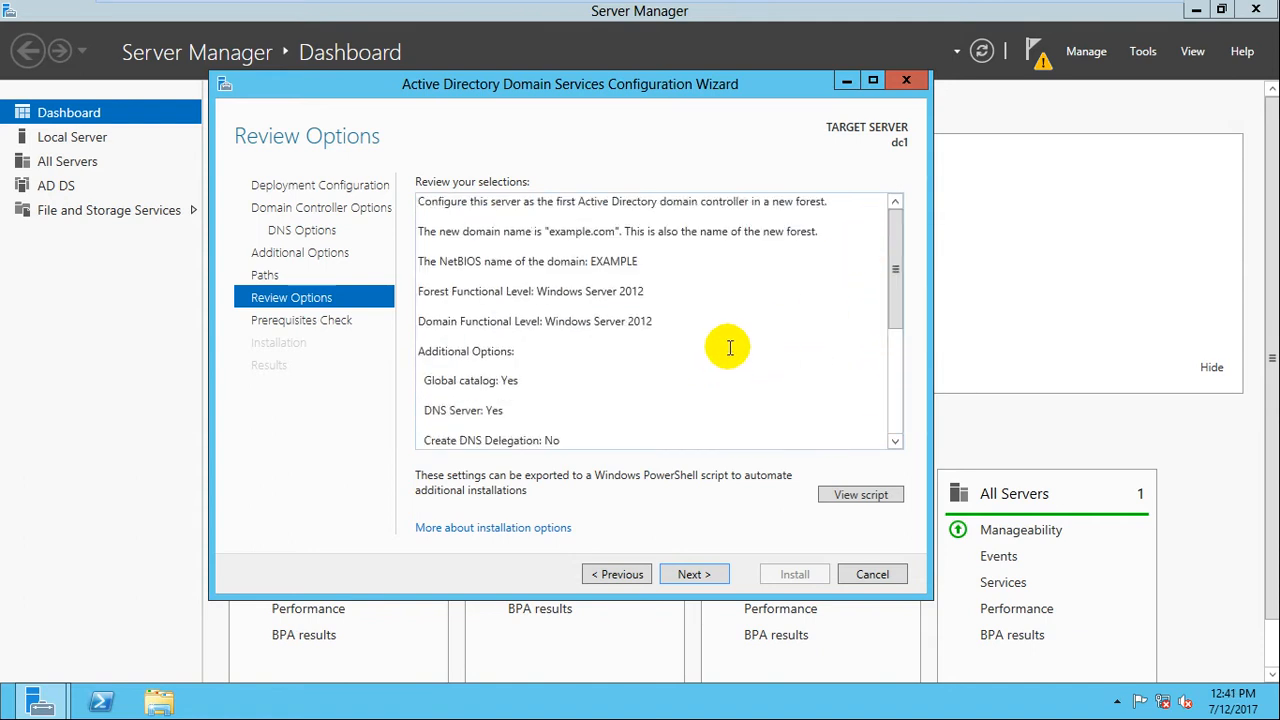
left_click(691, 577)
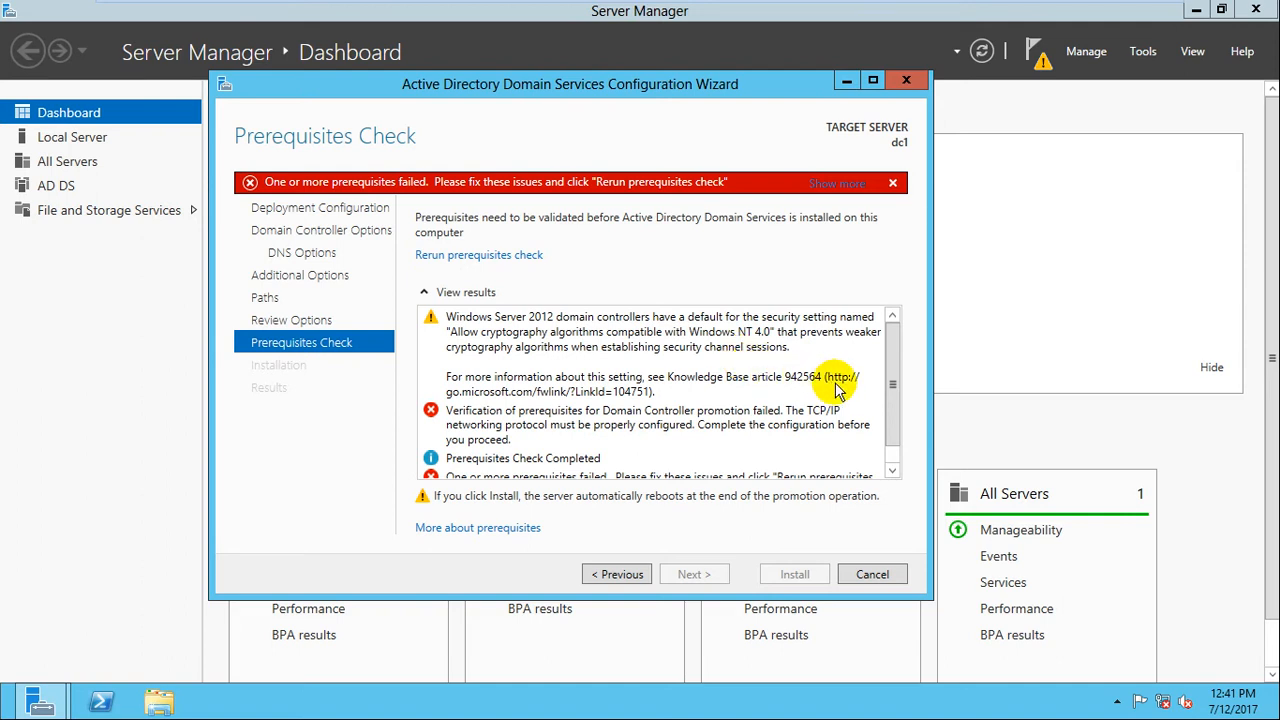
left_click_drag(894, 382, 894, 421)
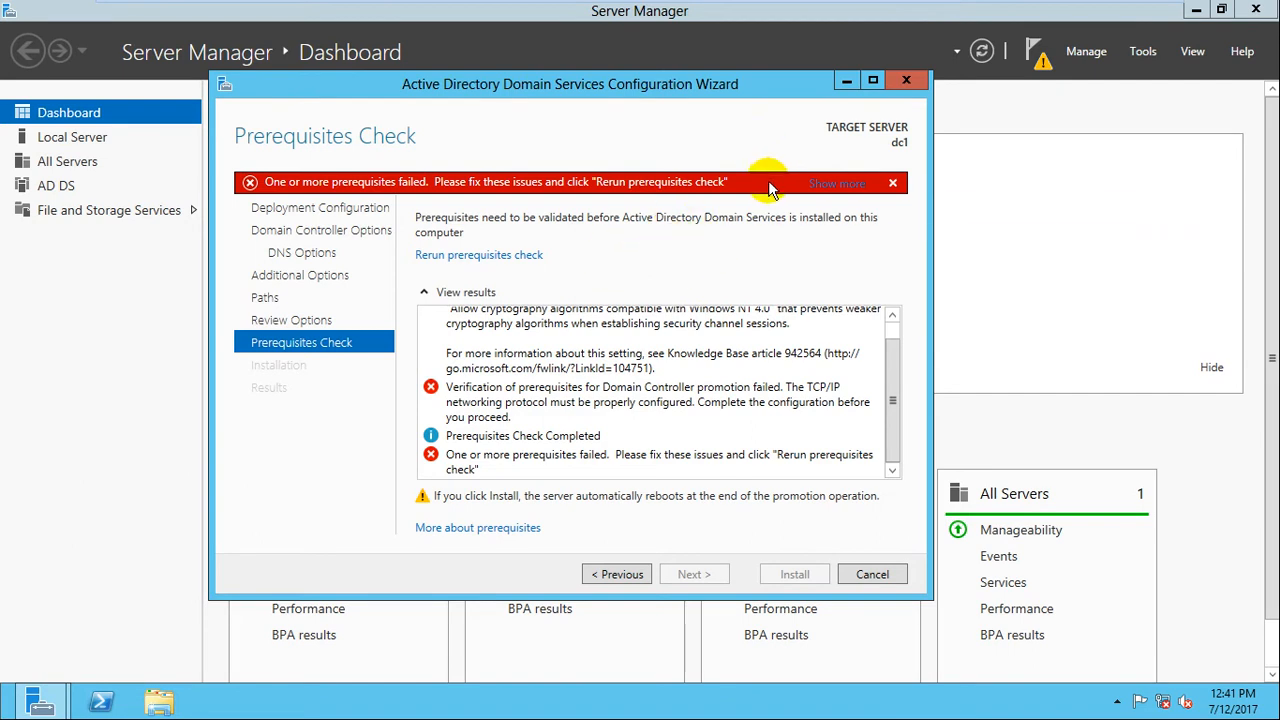
mouse_move(990, 8)
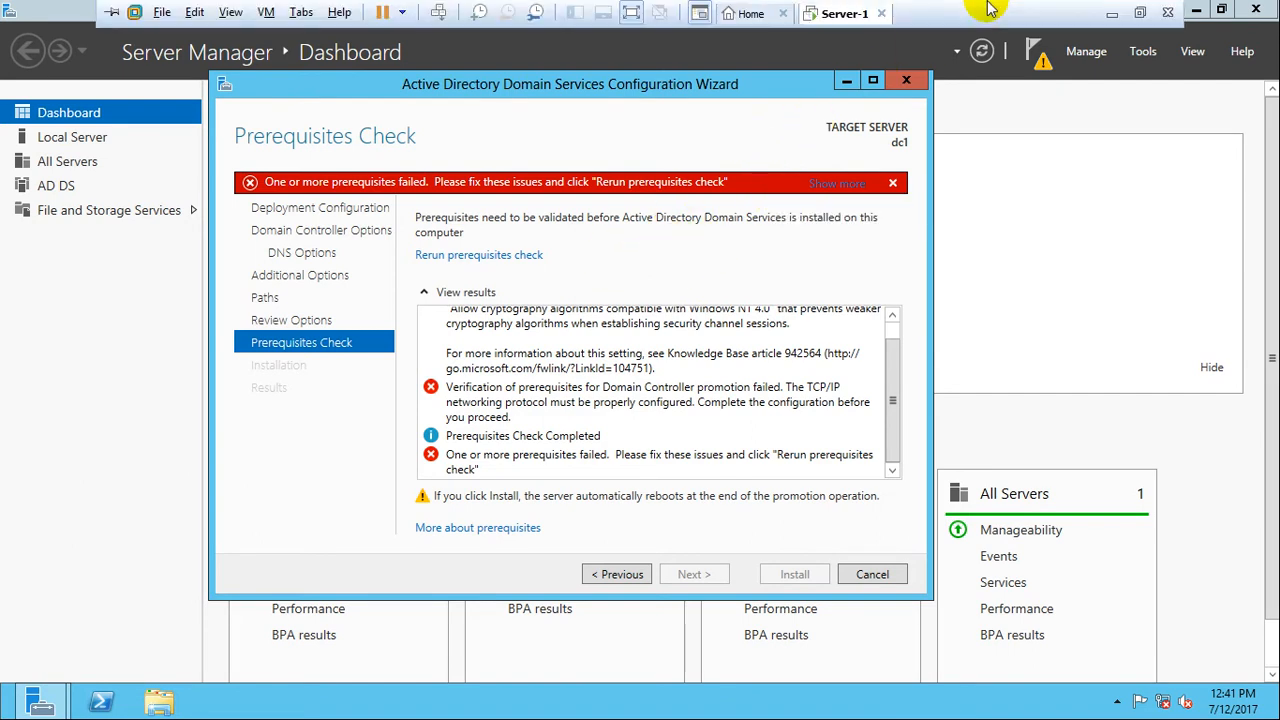
Close the Network Connections and Network and Sharing Center windows, returning to the AD DS wizard.
left_click(1108, 20)
left_click(605, 702)
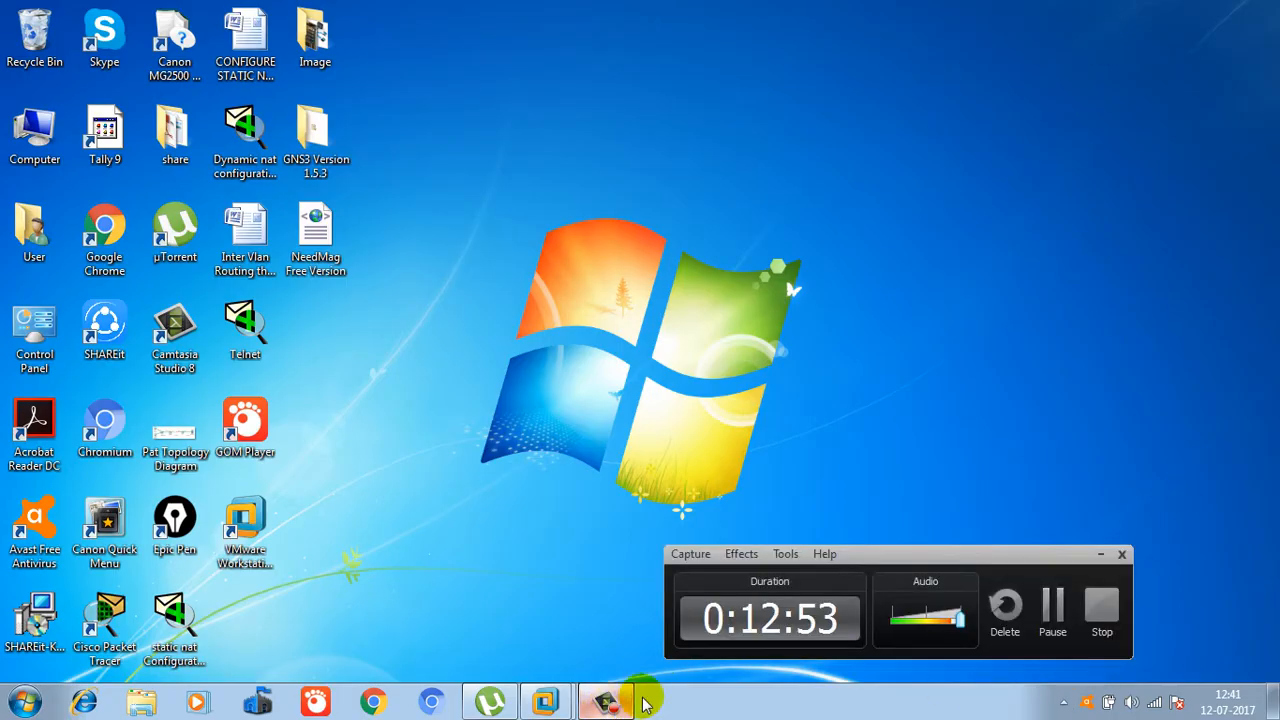
left_click(1068, 612)
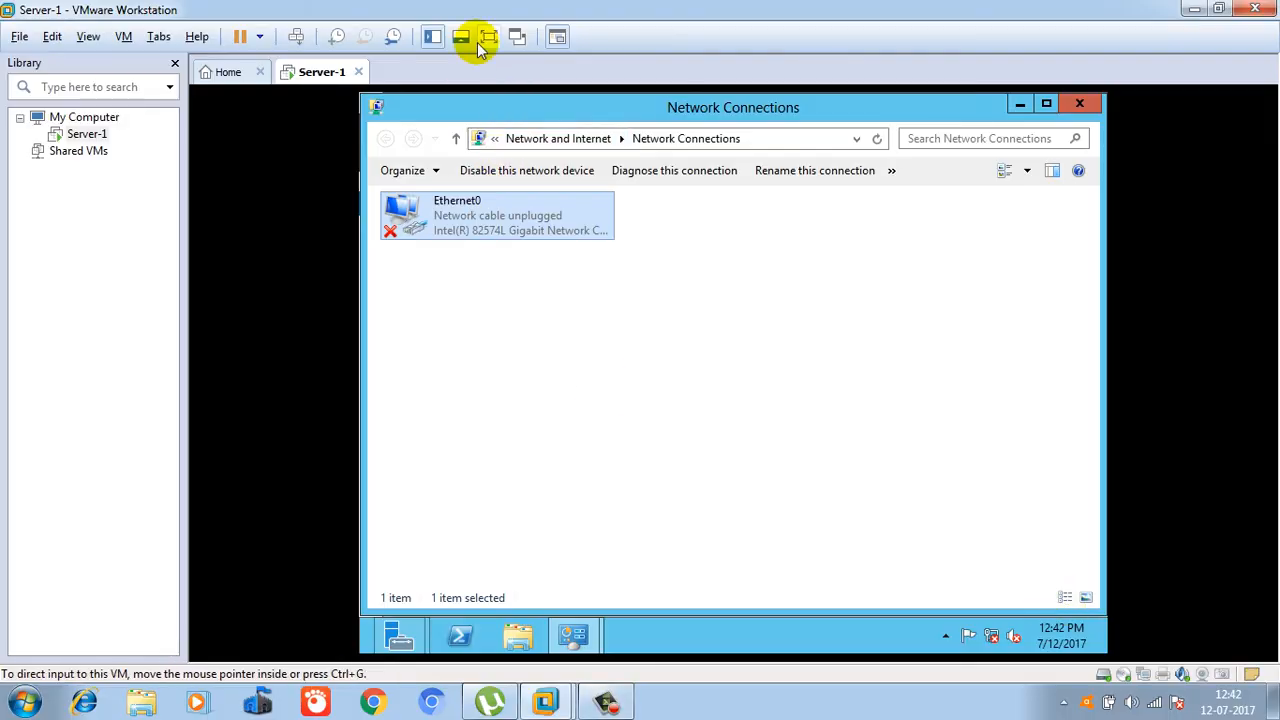
left_click(480, 34)
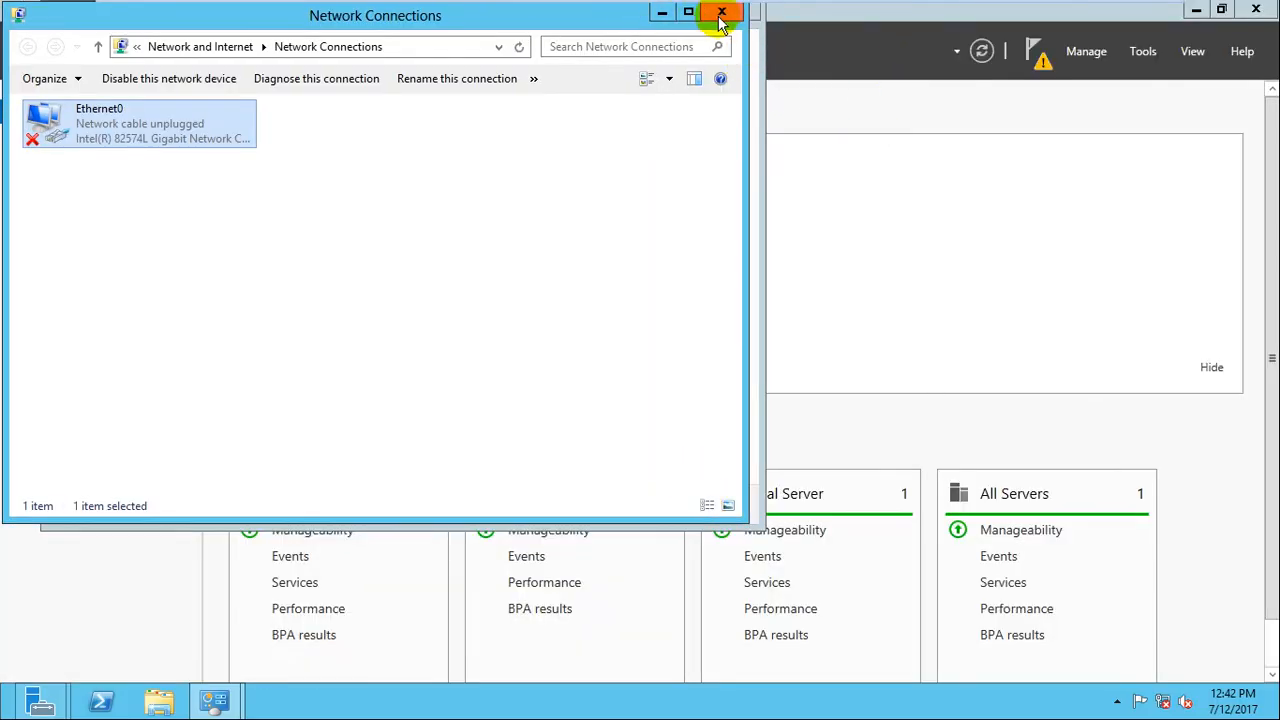
left_click(721, 12)
left_click(714, 13)
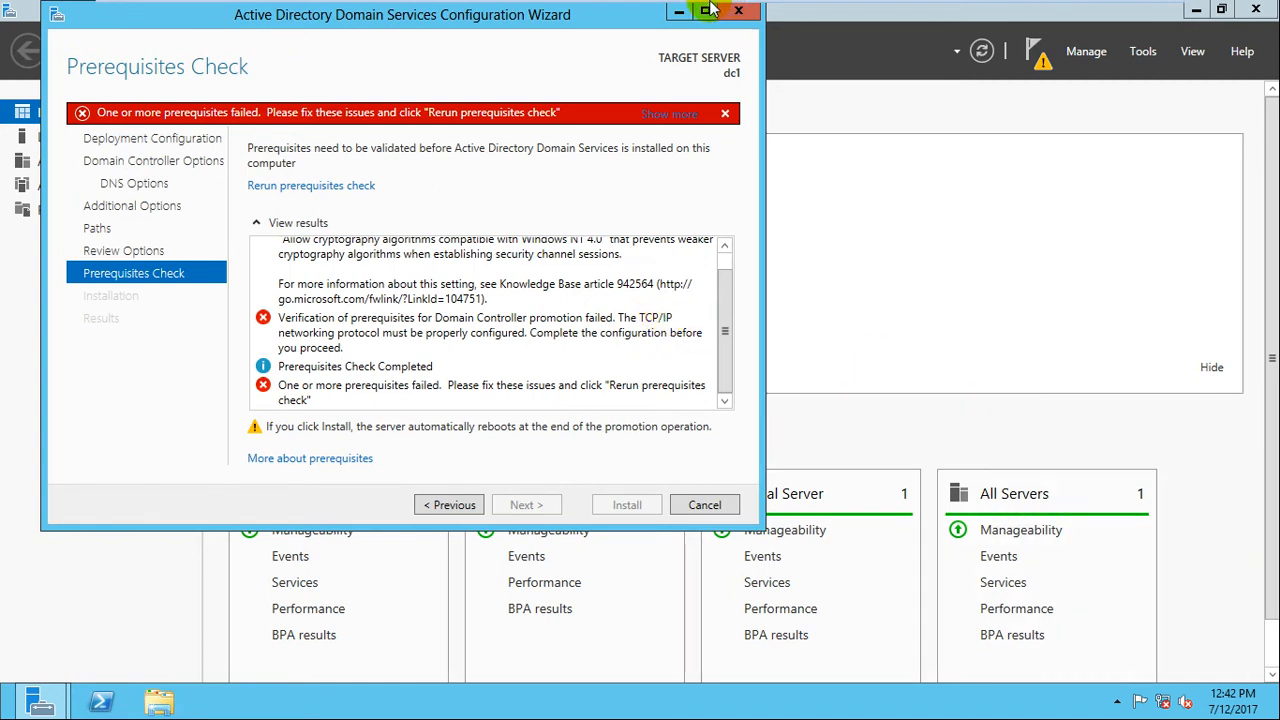
Exit full screen and try connecting the bridged network adapter, dismissing the VMnet0 error.
mouse_move(707, 9)
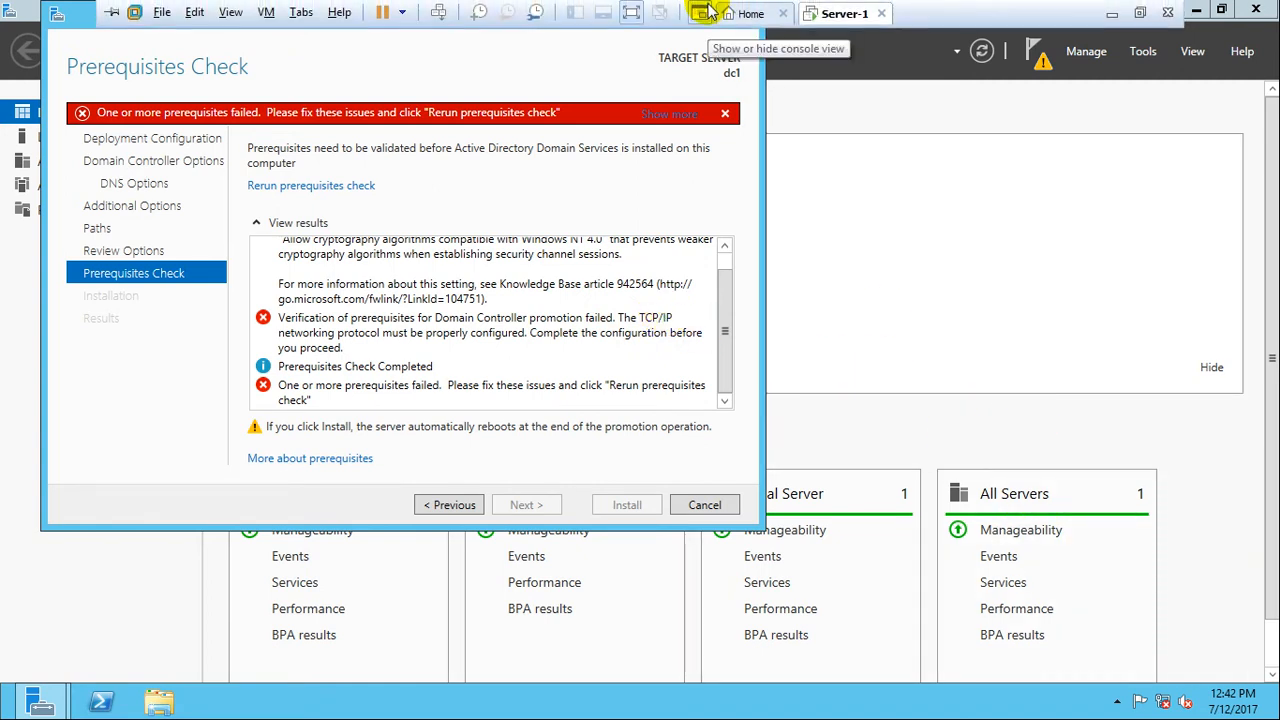
left_click(705, 12)
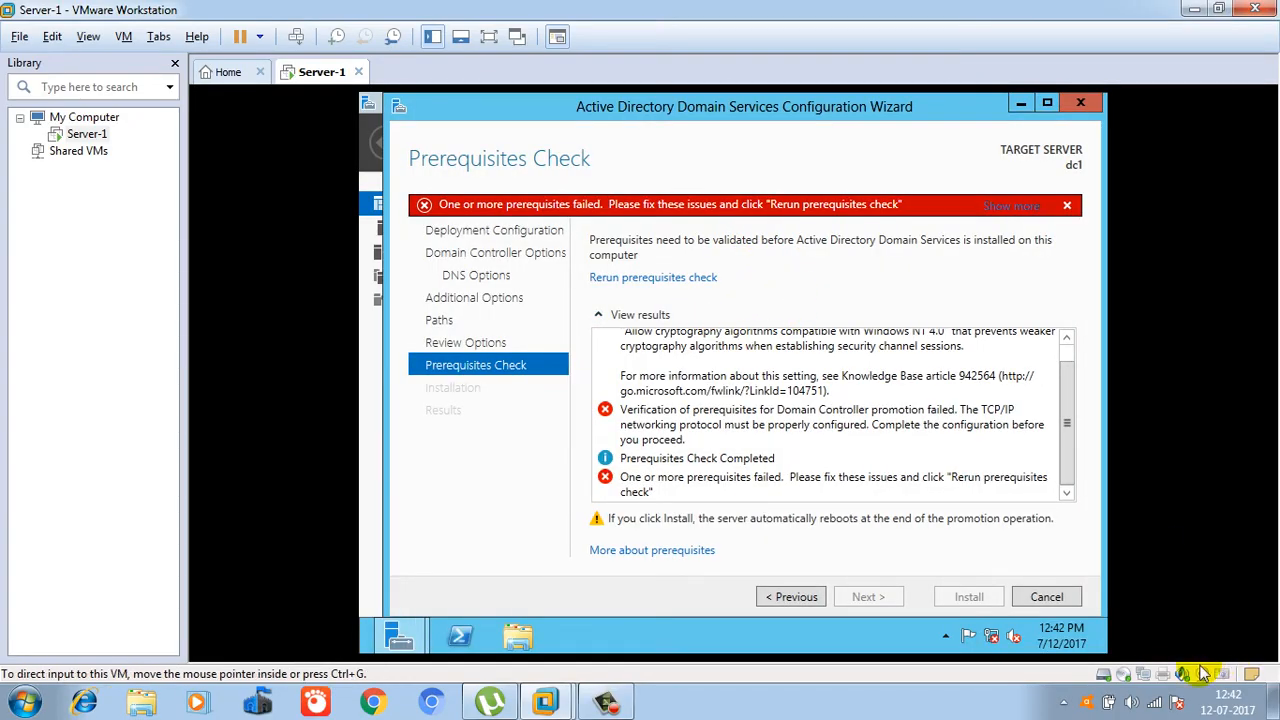
left_click(1165, 676)
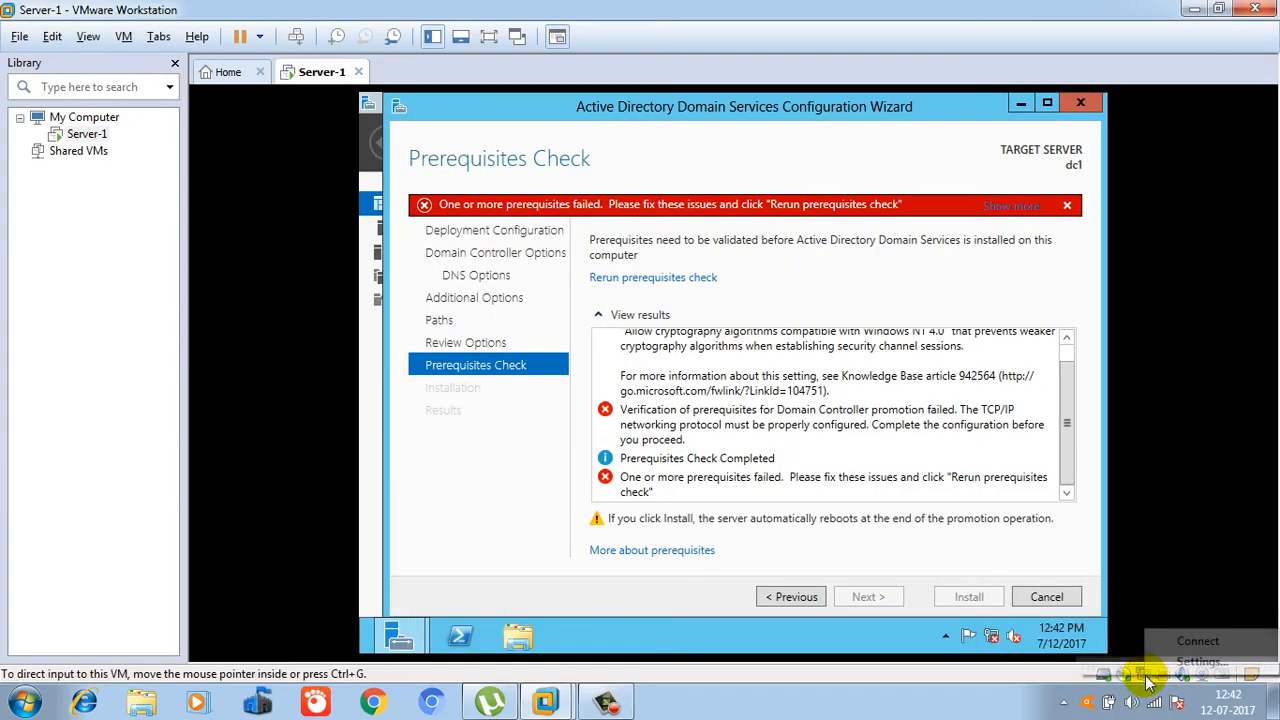
left_click(1185, 641)
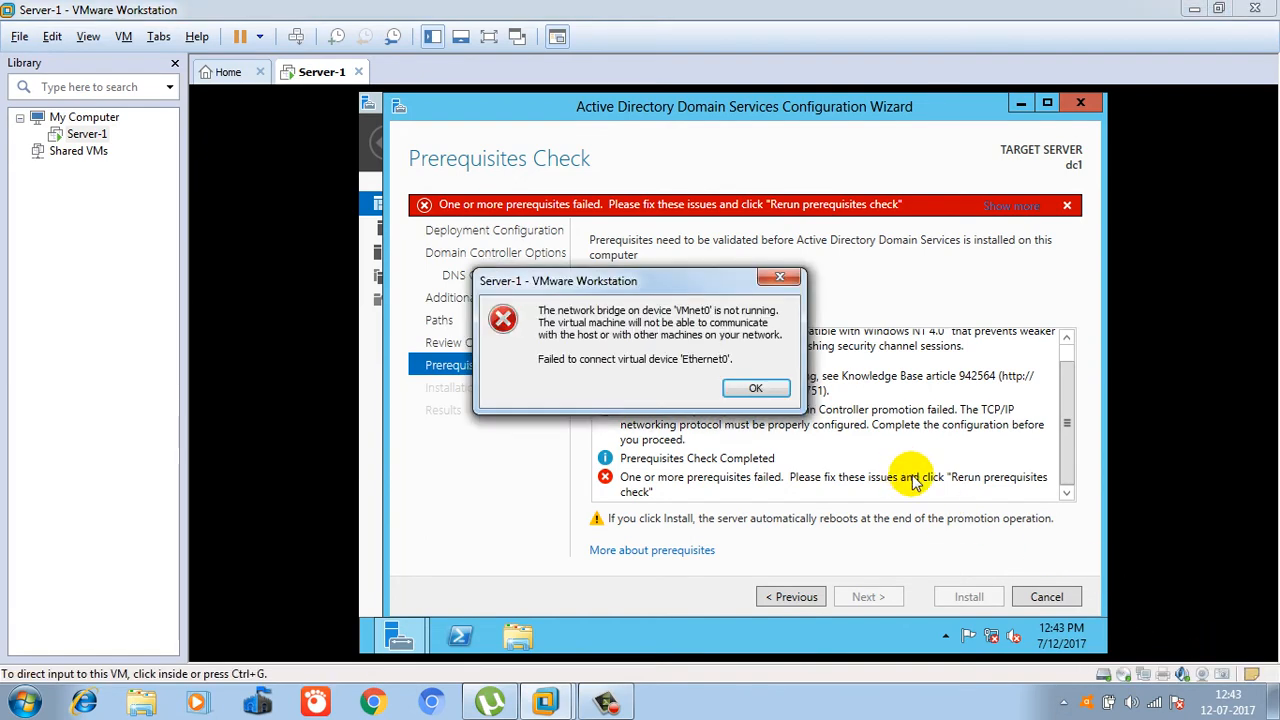
left_click(768, 392)
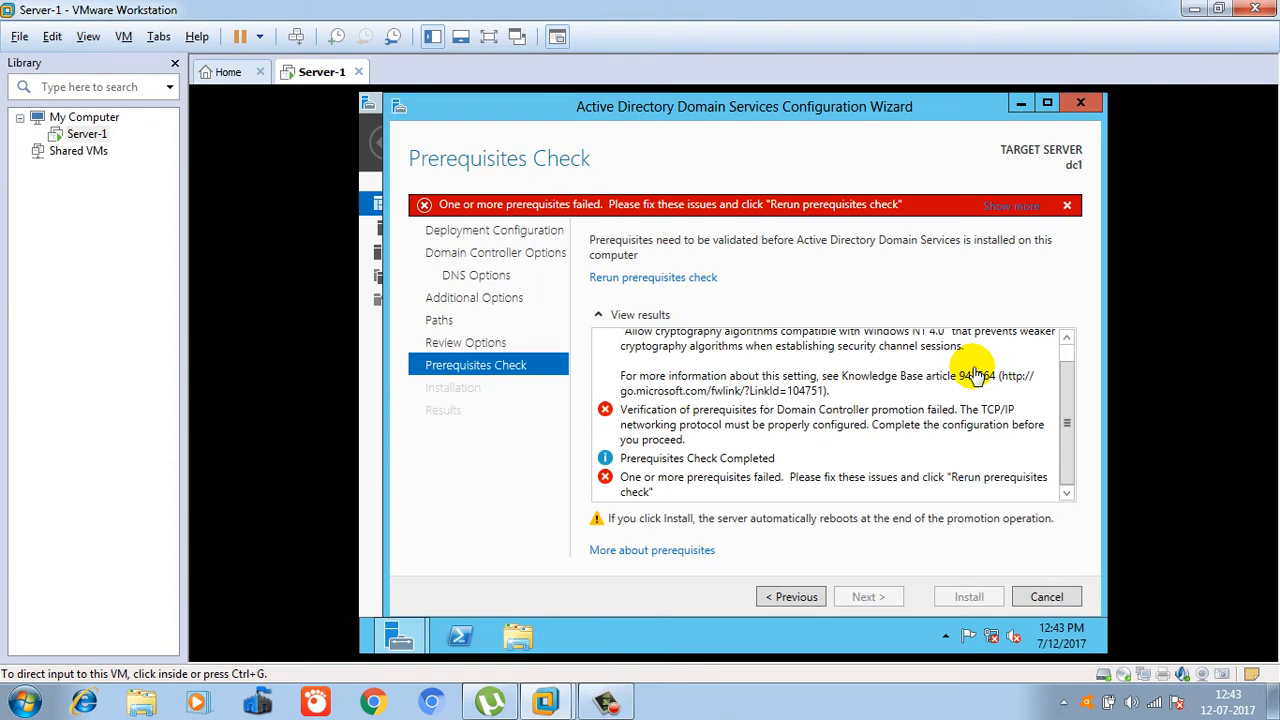
Check the VM hardware settings, then retry connecting the network adapter, which fails again.
left_click(1162, 674)
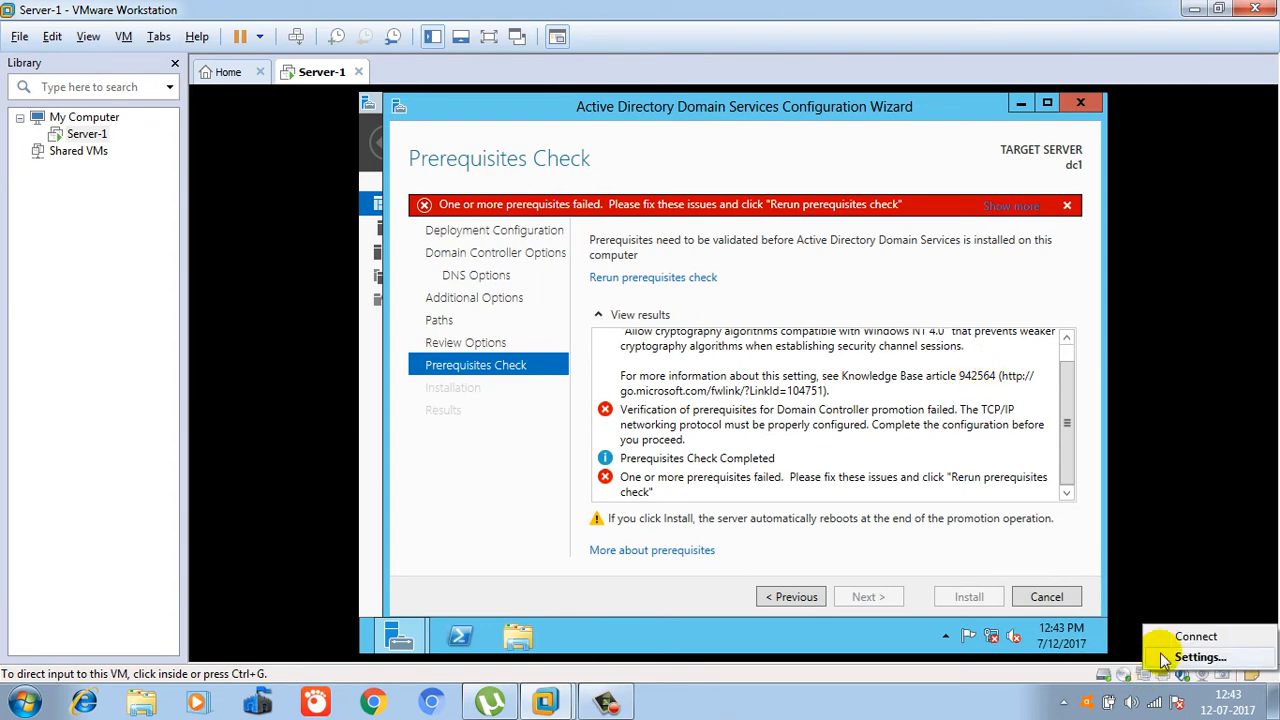
left_click(1174, 659)
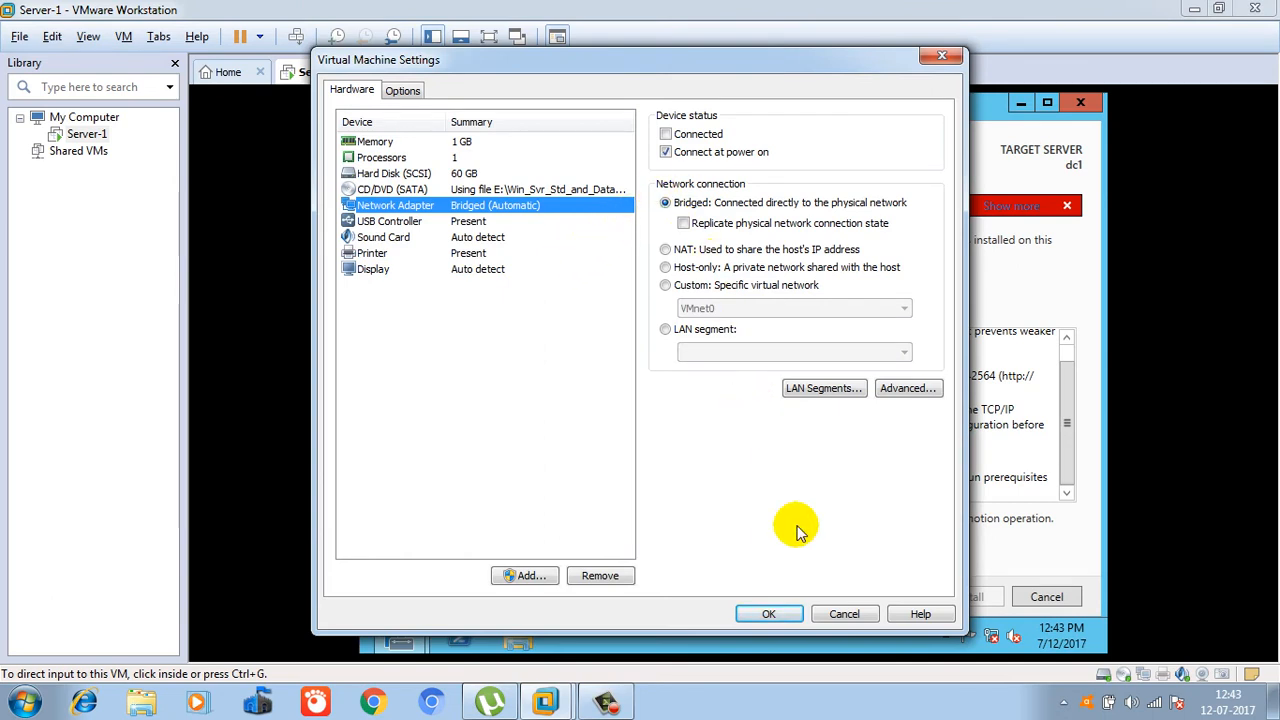
left_click(788, 613)
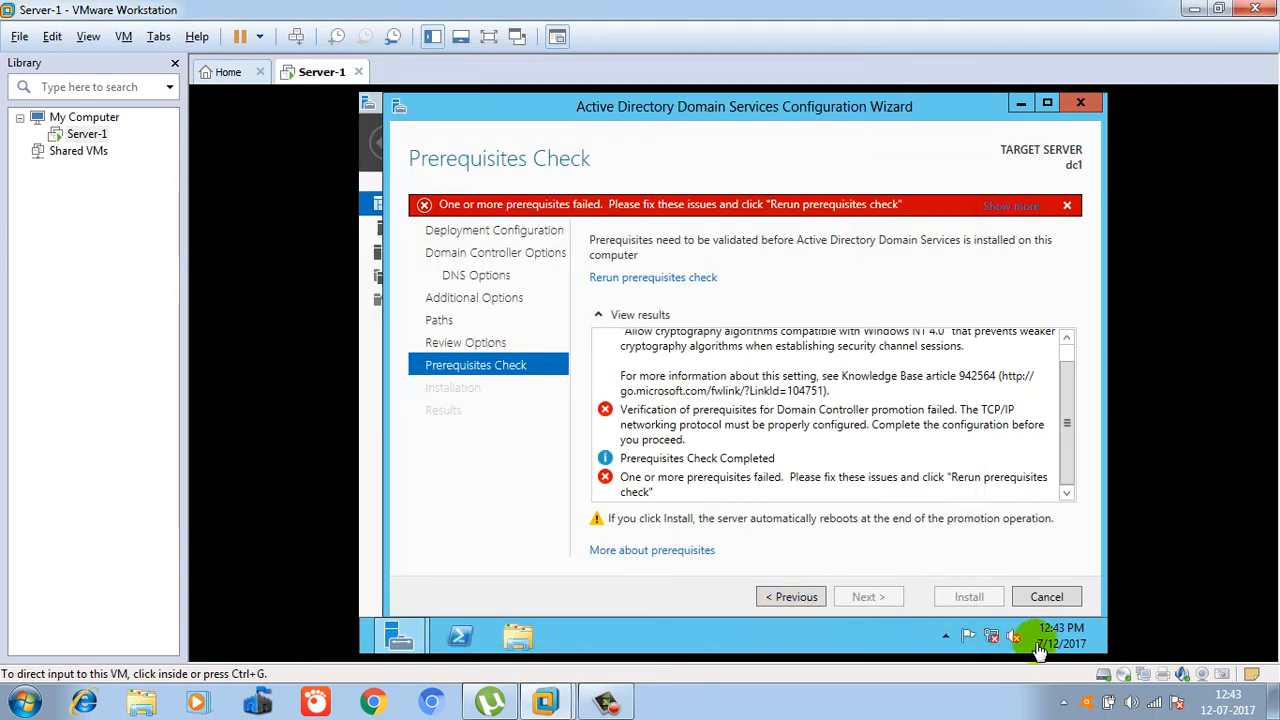
left_click(1146, 681)
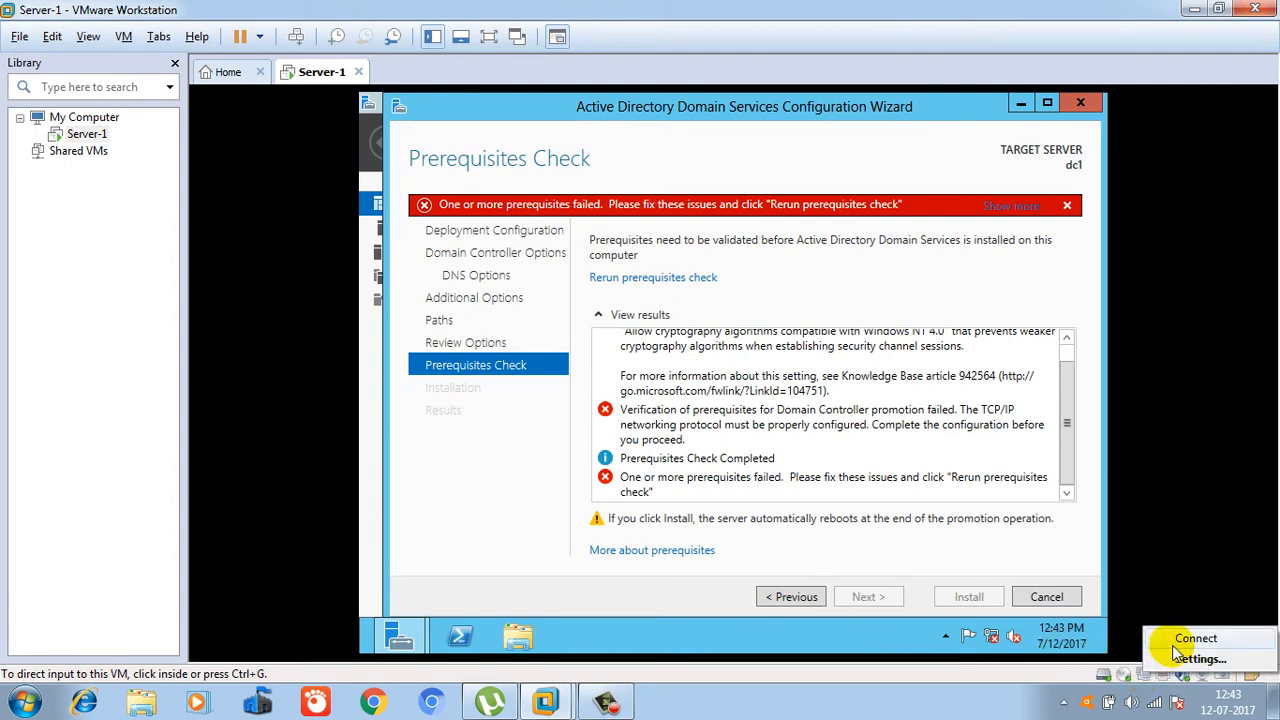
left_click(1180, 640)
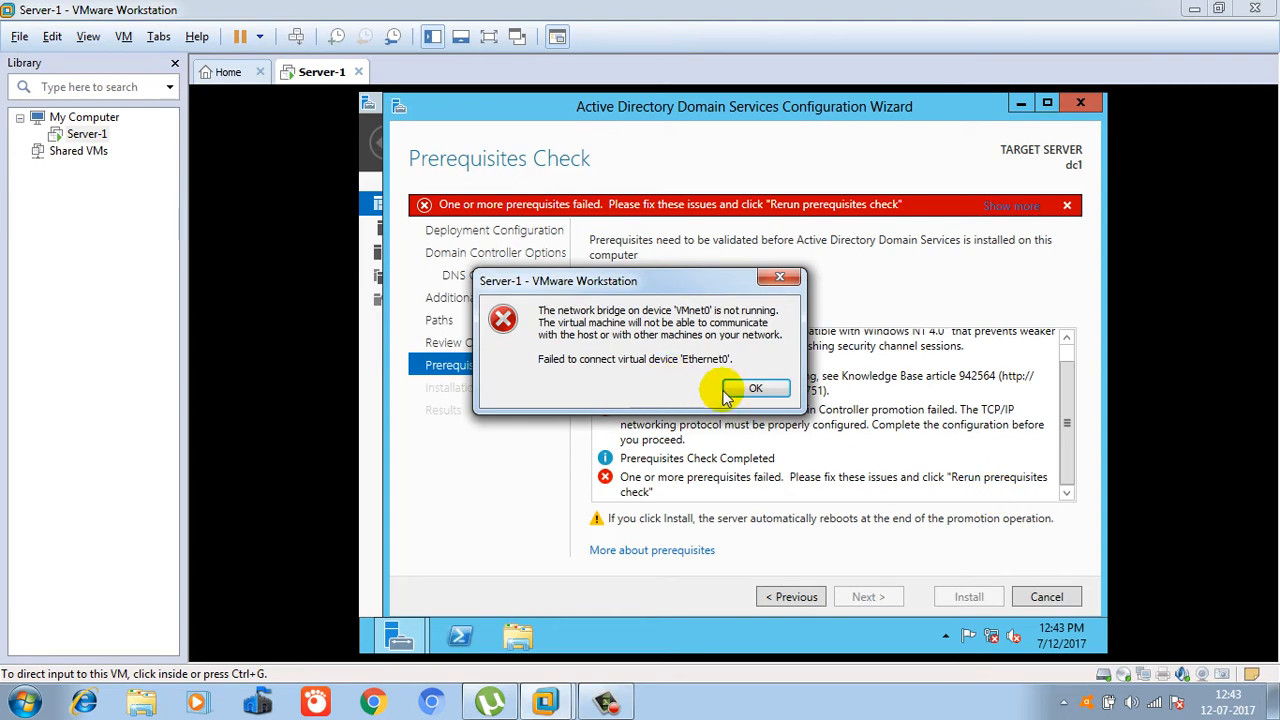
left_click(745, 390)
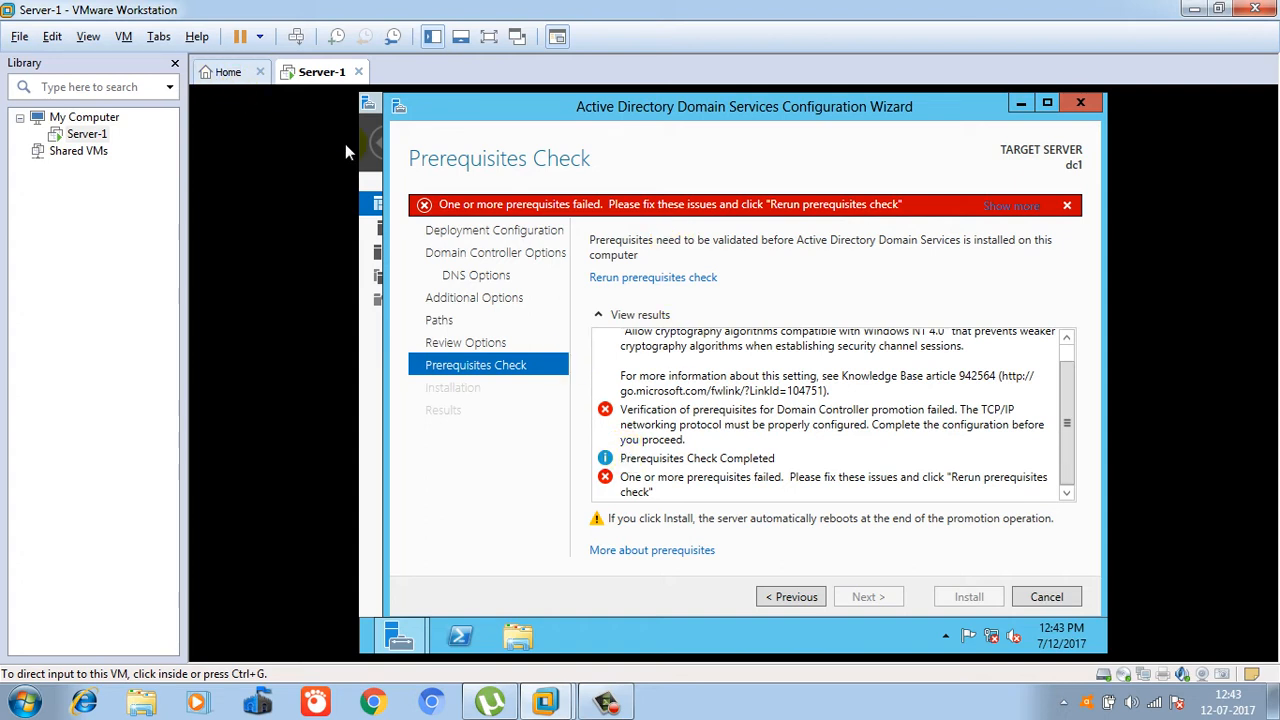
left_click(605, 700)
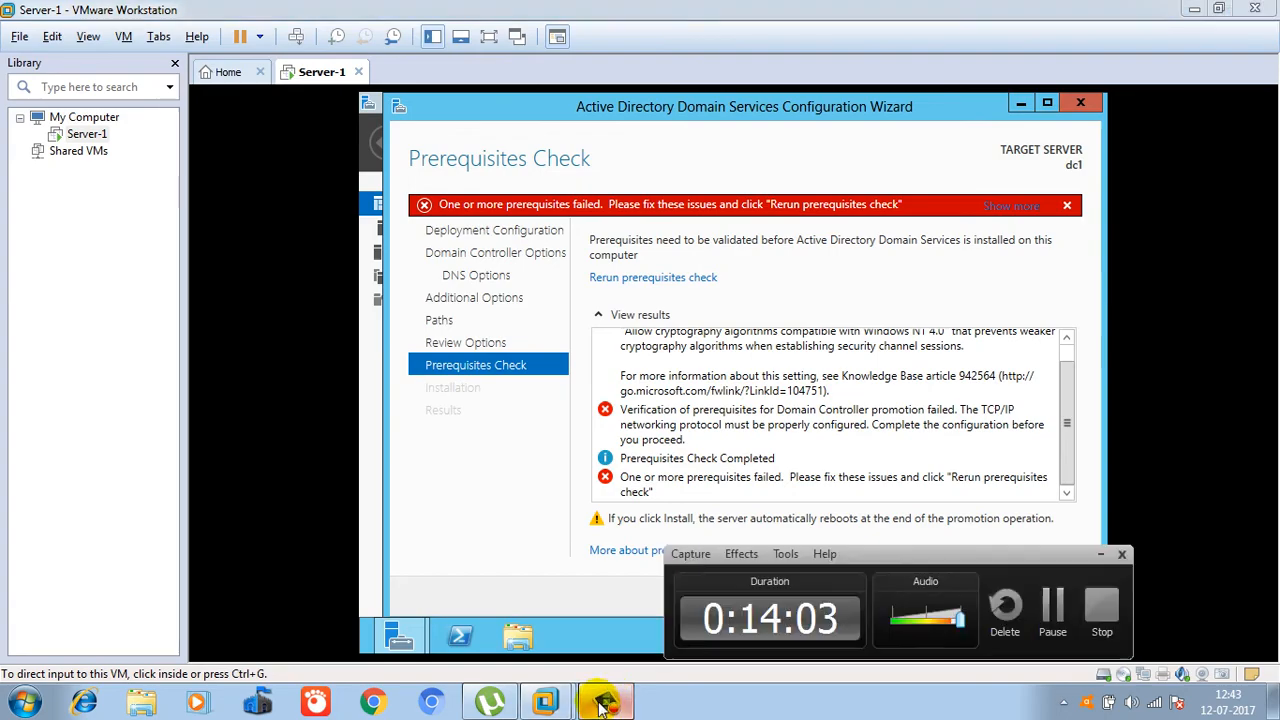
Return to the Server-1 VM and refresh the Windows Server desktop.
left_click(1052, 610)
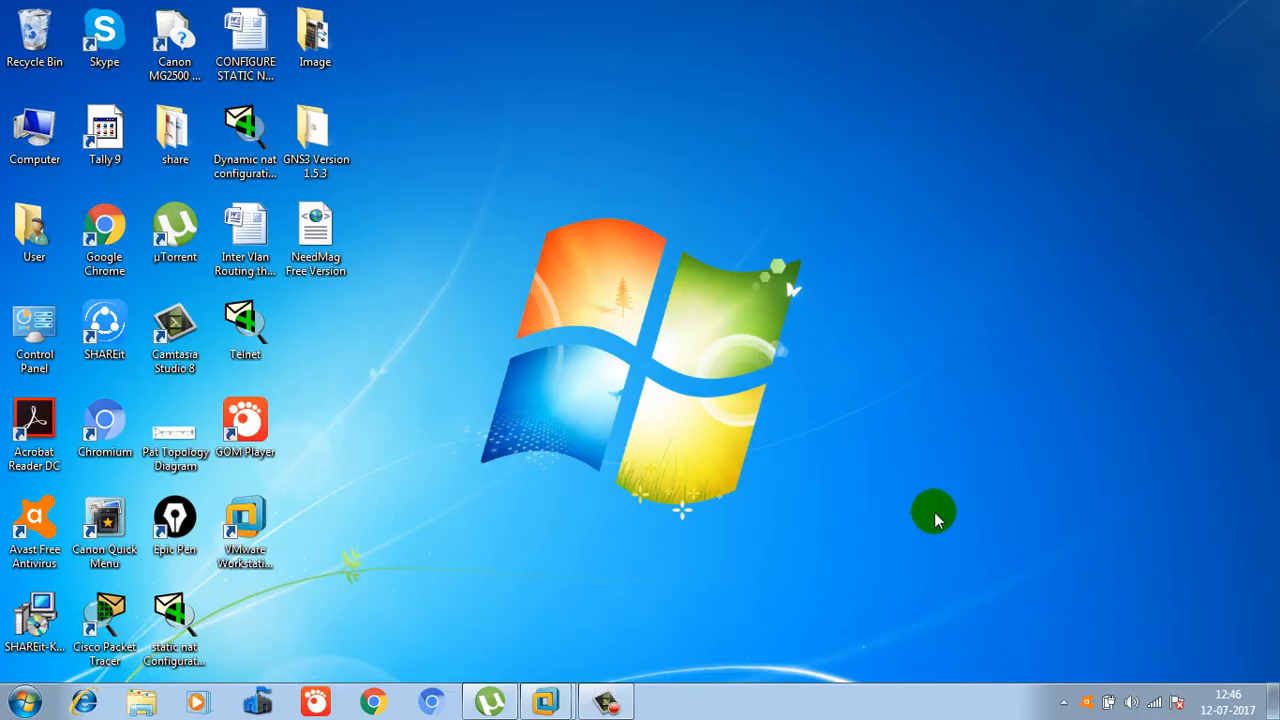
mouse_move(540, 698)
left_click(646, 634)
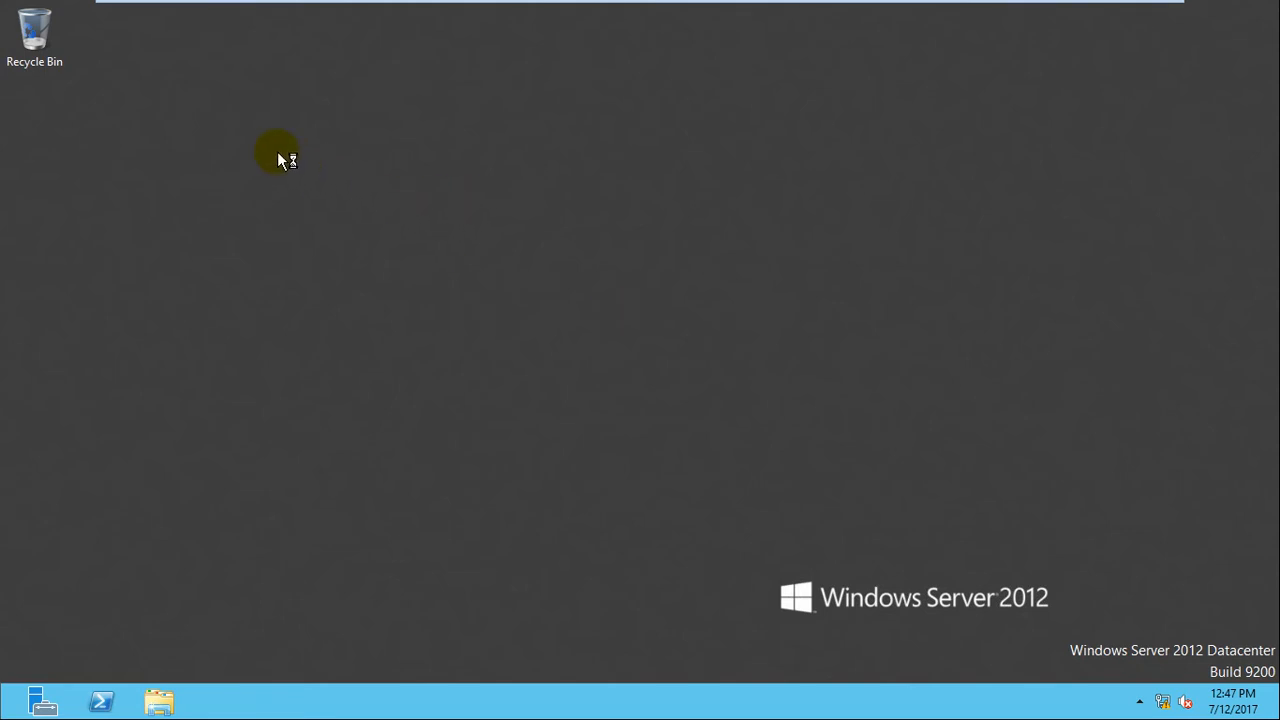
right_click(310, 172)
left_click(323, 207)
Run ncpa.cpl to open Network Connections, showing Ethernet0 on an unidentified network.
key("super+r")
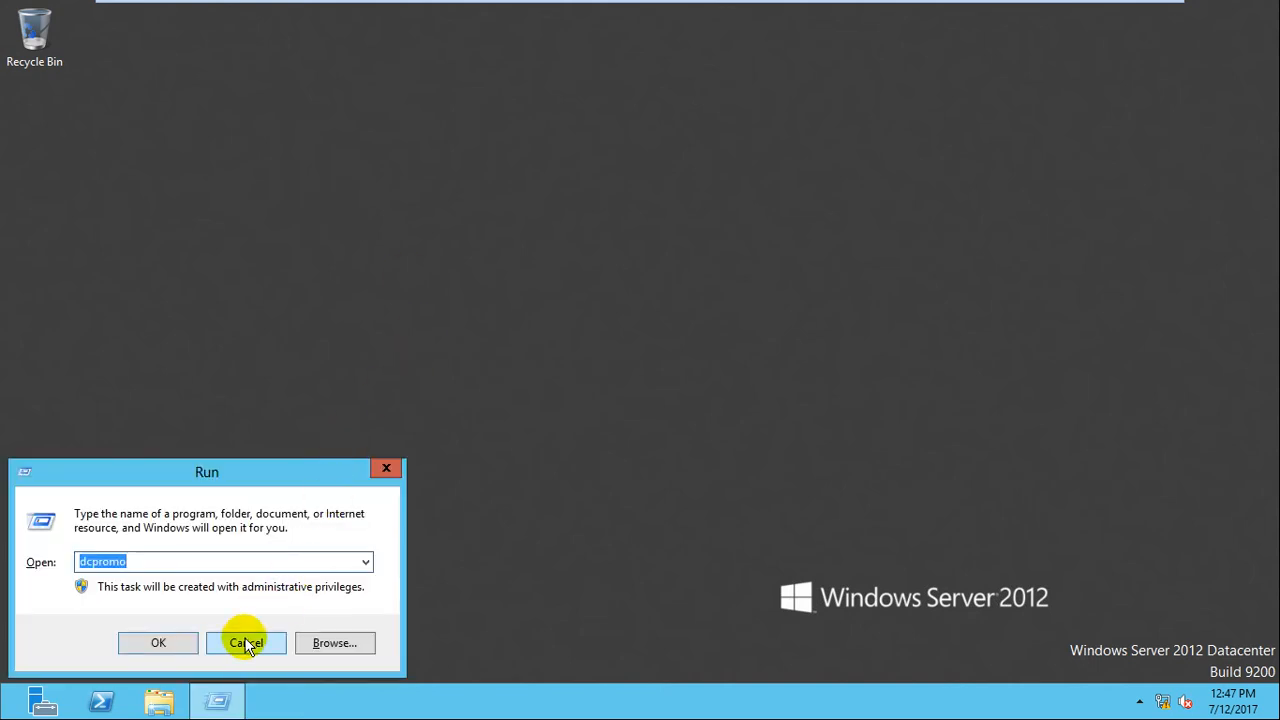
type("nc")
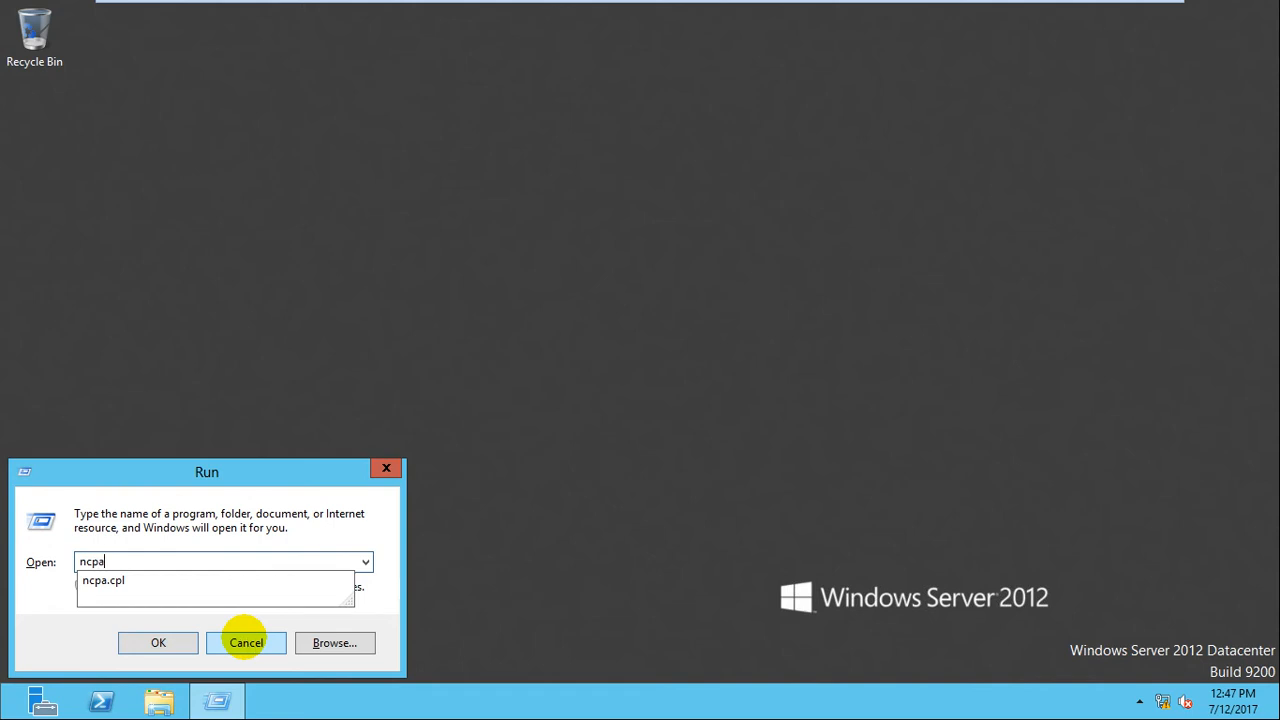
type("pa")
key("Down")
key("Return")
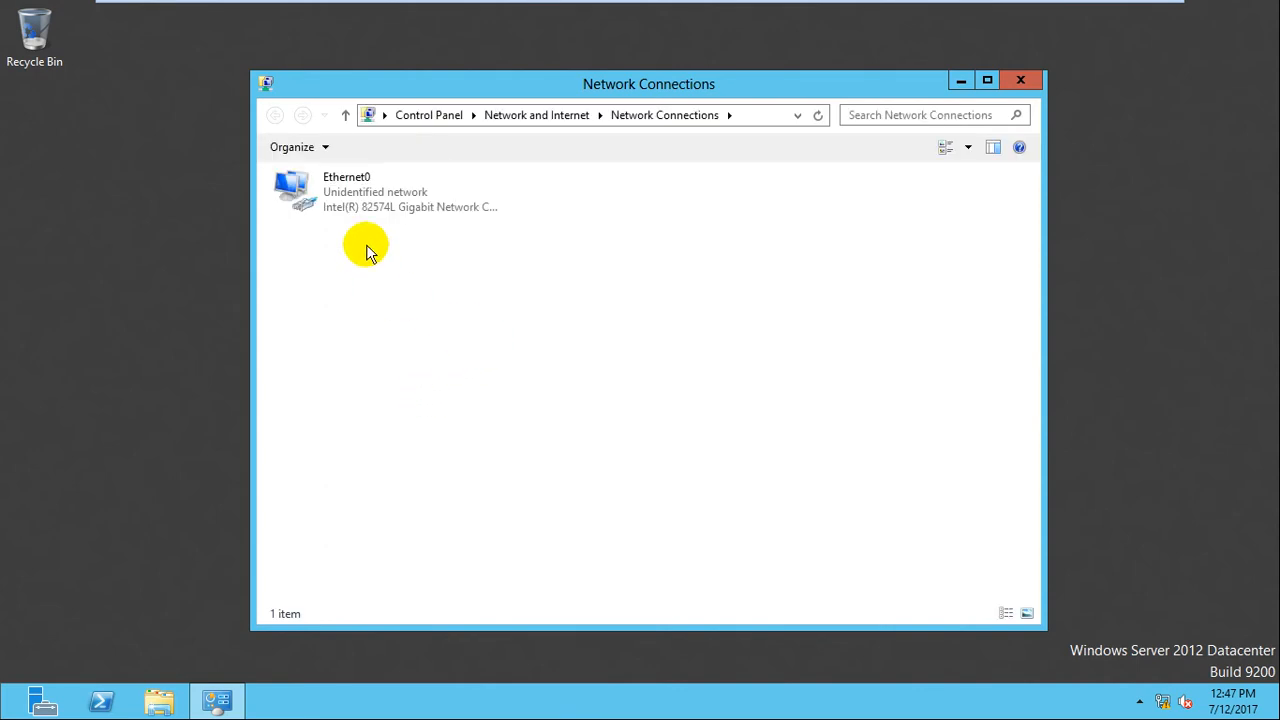
Open Ethernet0's details and verify IPv4 192.168.10.1, mask 255.255.255.0, DNS server 192.168.10.1.
left_click(356, 211)
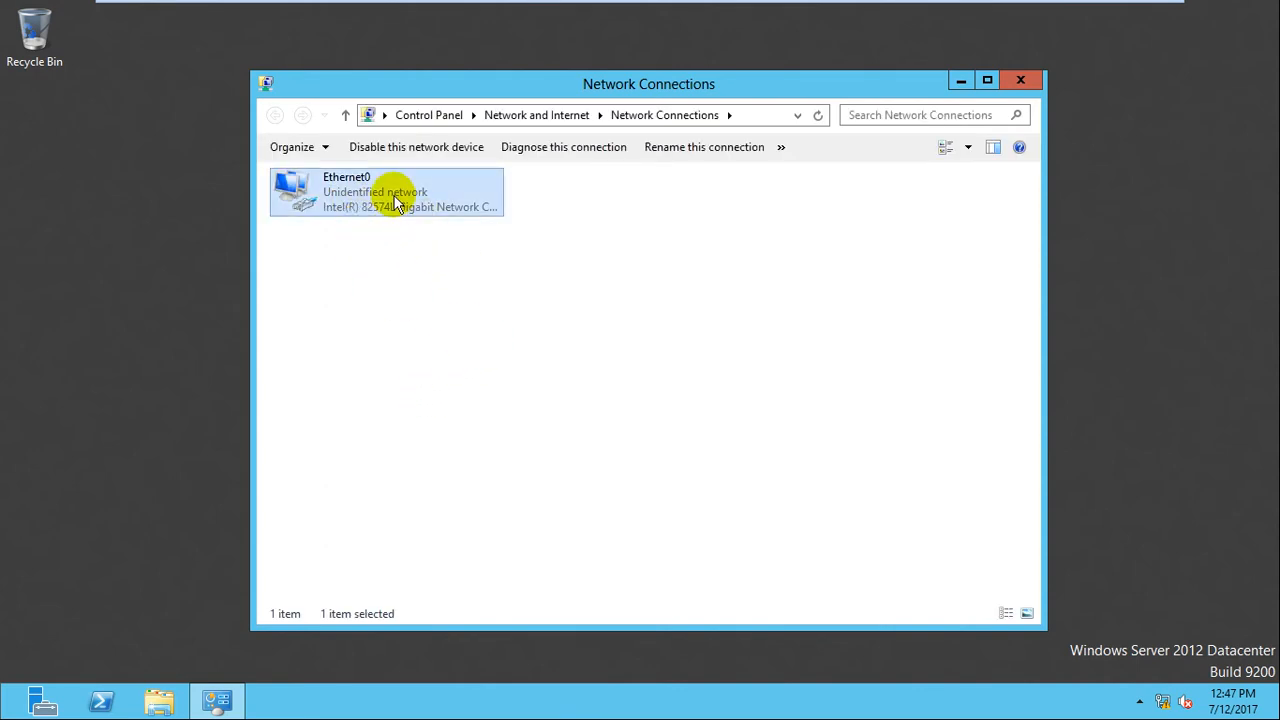
double_click(391, 196)
left_click(526, 342)
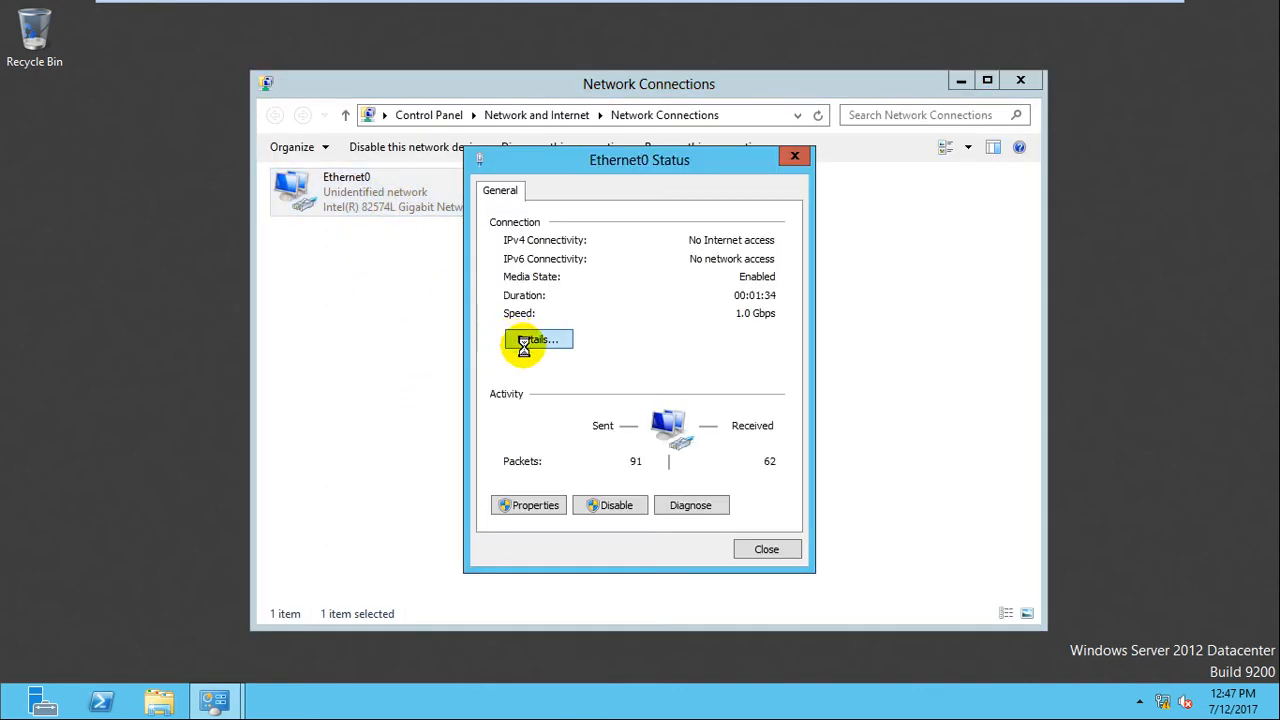
left_click(608, 333)
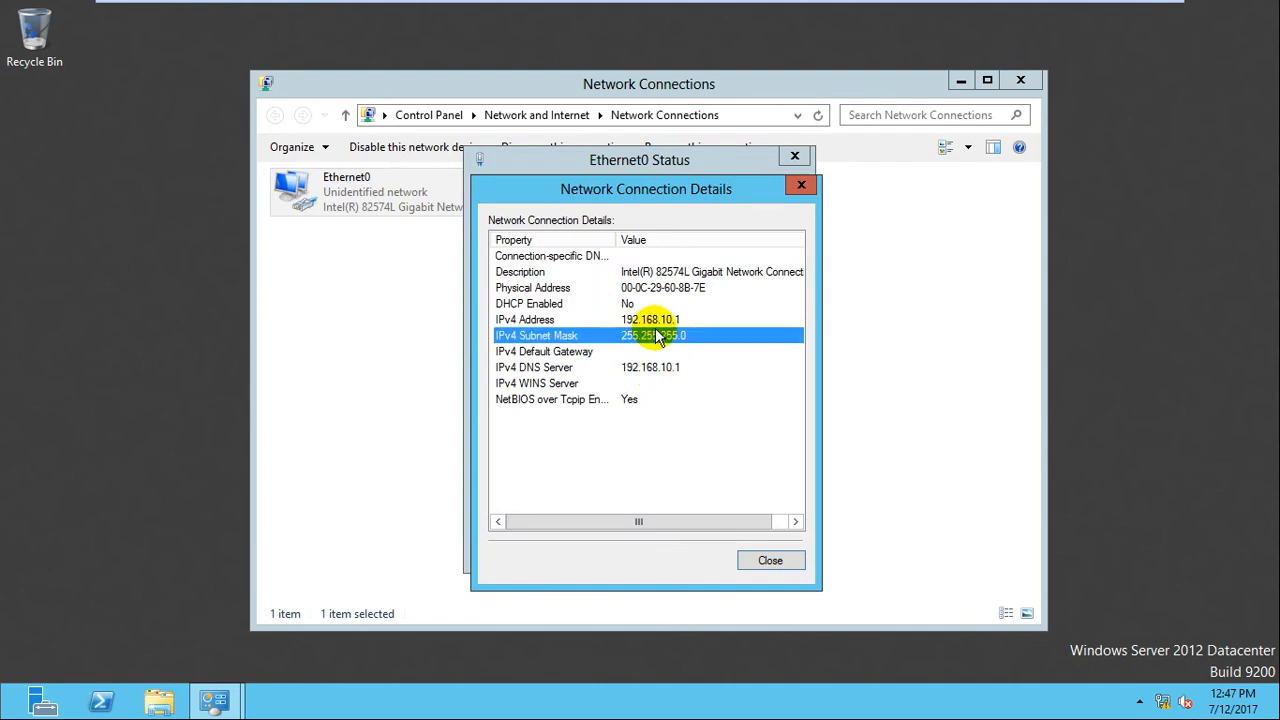
left_click(652, 320)
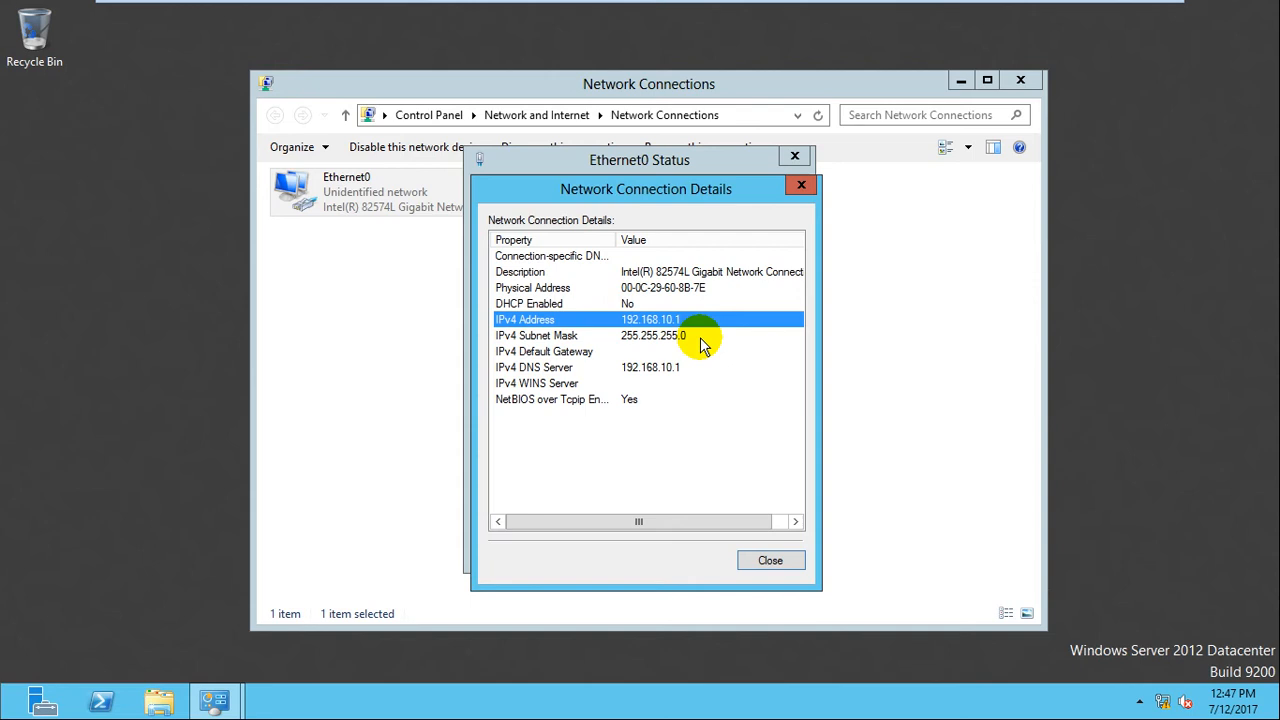
left_click(688, 367)
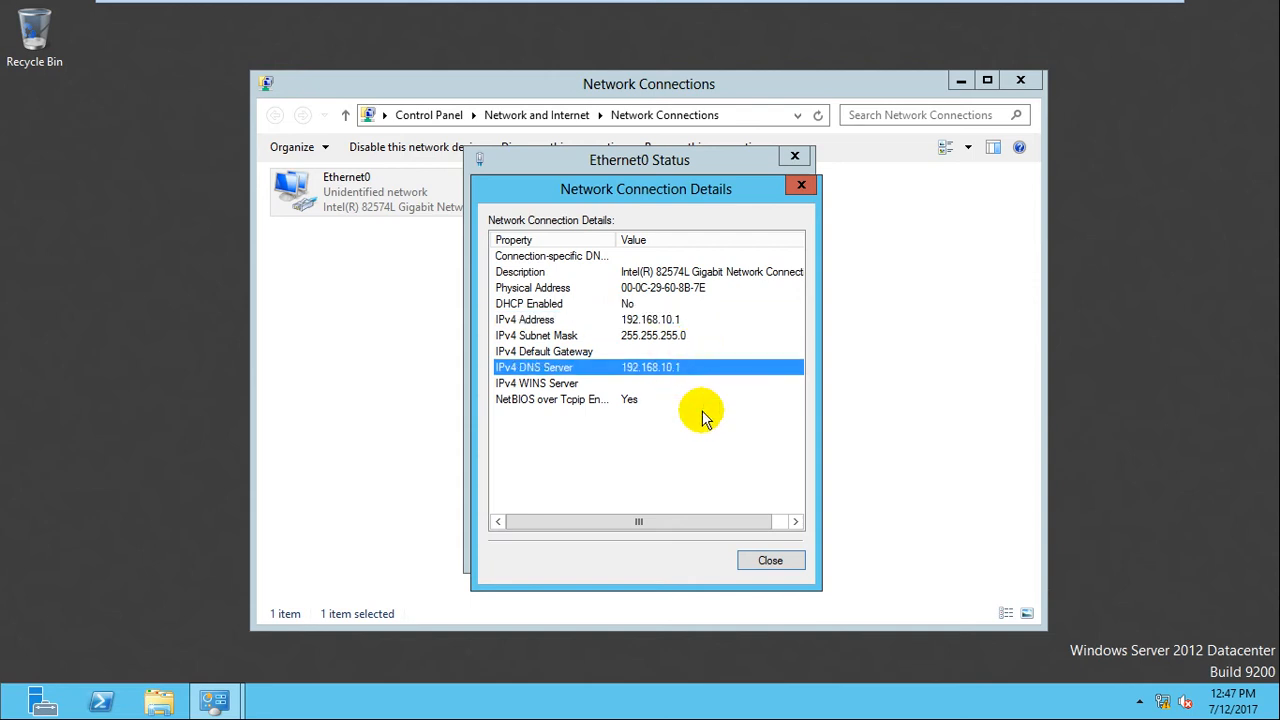
Close the Network Connection Details, Ethernet0 Status and Network Connections windows.
left_click(769, 560)
left_click(767, 551)
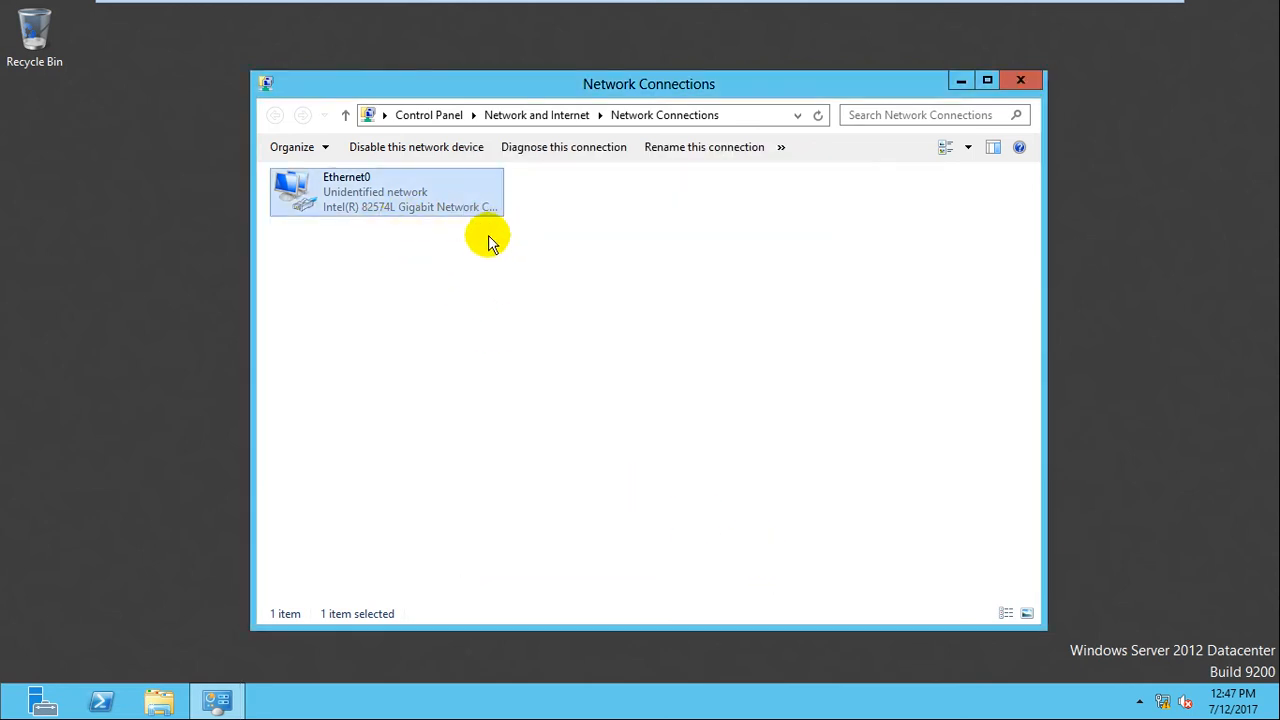
left_click(1021, 82)
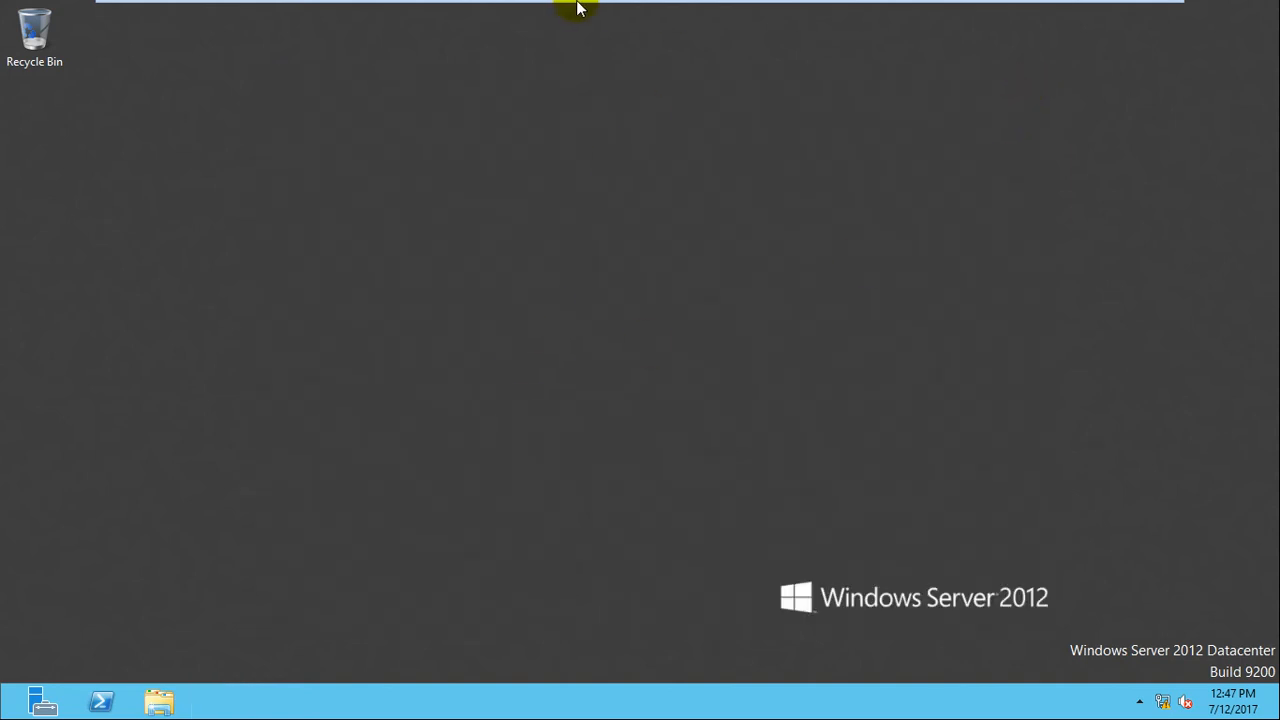
Launch Server Manager, refresh the dashboard, and check notifications until the AD DS role appears.
left_click(40, 697)
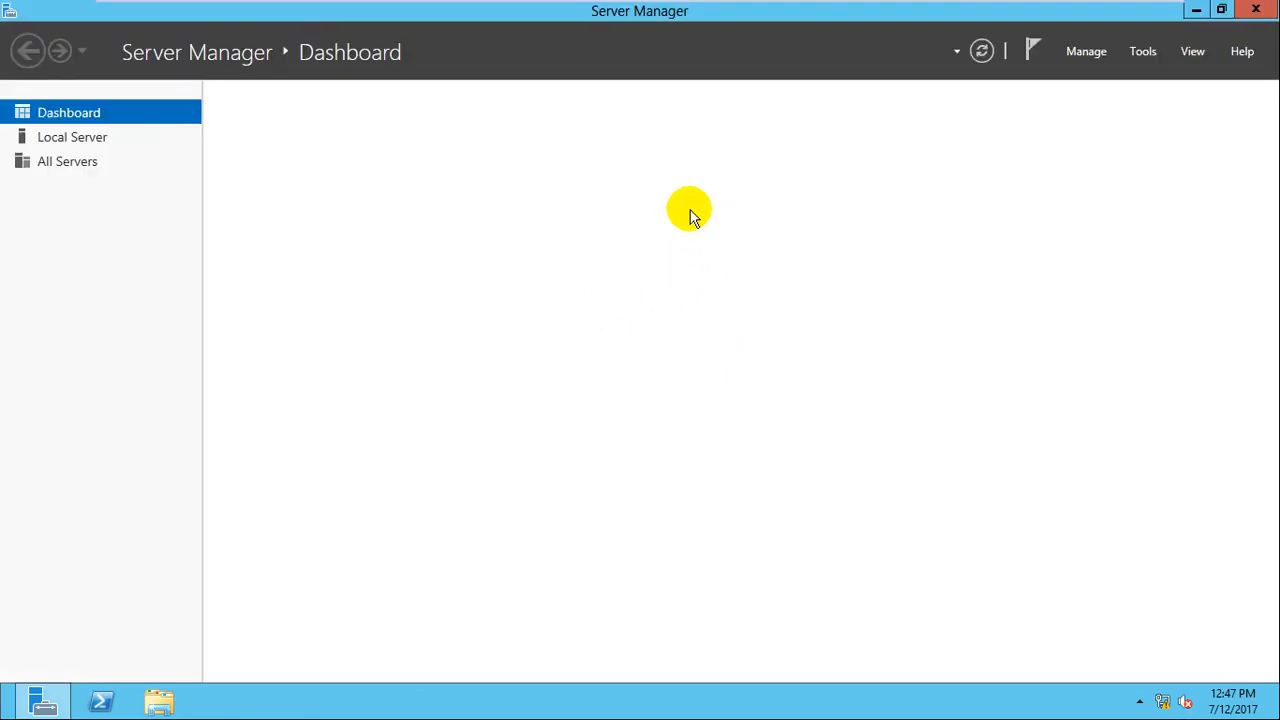
left_click(978, 57)
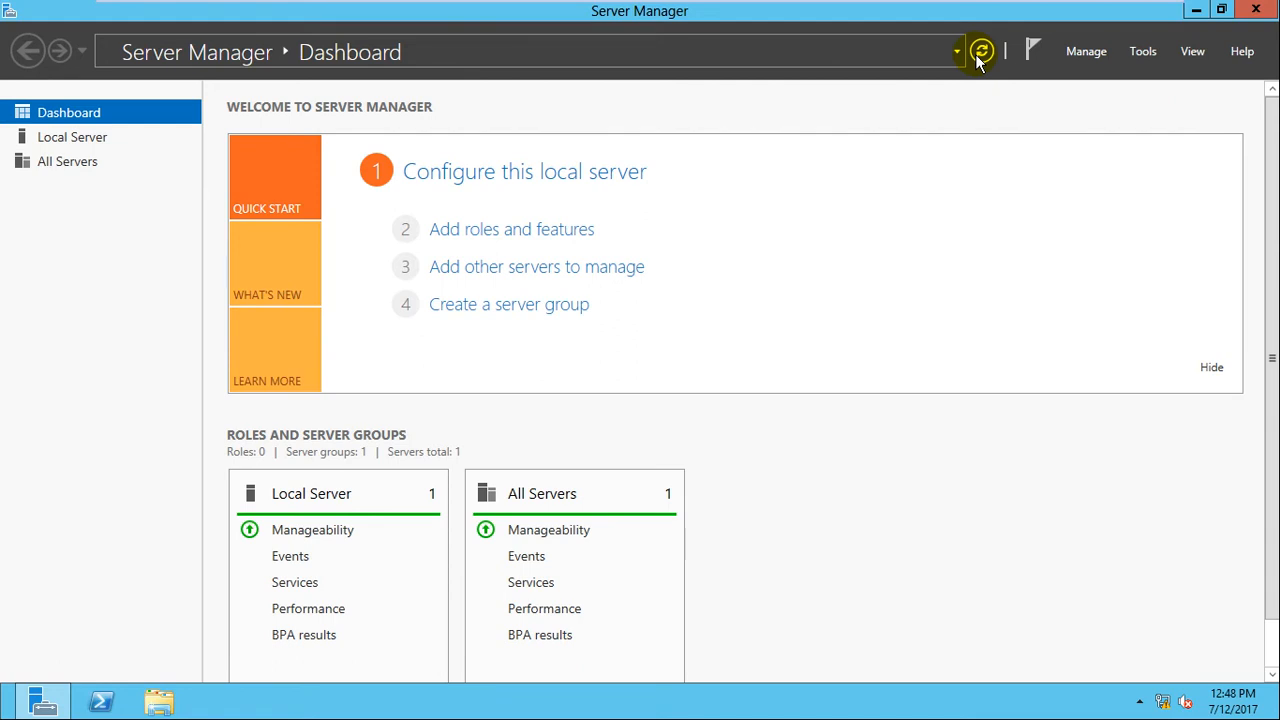
left_click(1031, 51)
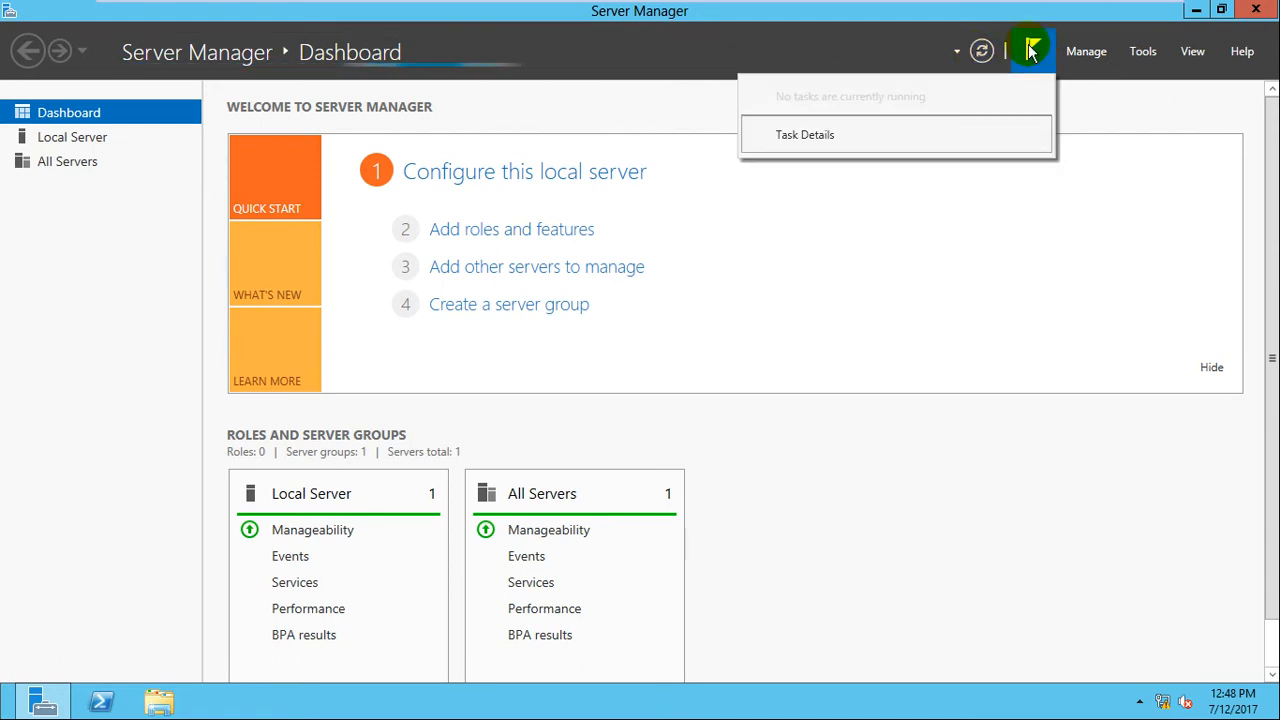
left_click(913, 47)
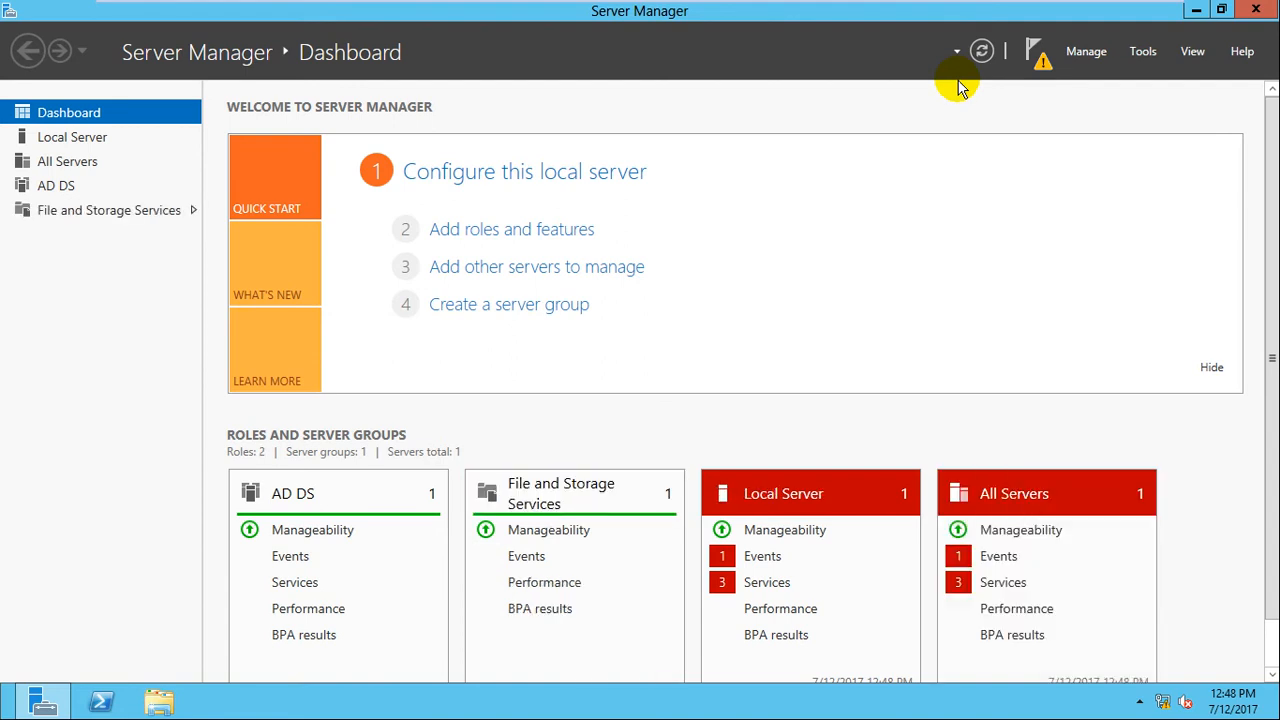
From the post-deployment notification, choose 'Promote this server to a domain controller'.
left_click(1038, 70)
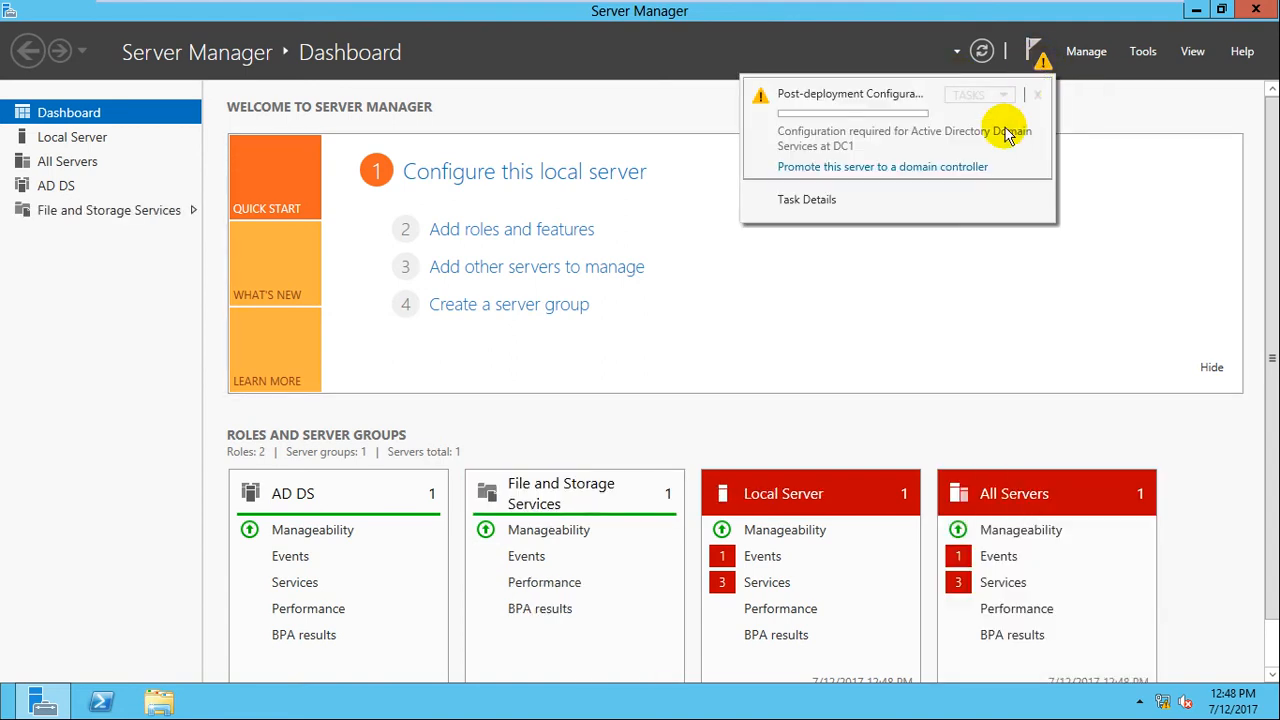
left_click(910, 167)
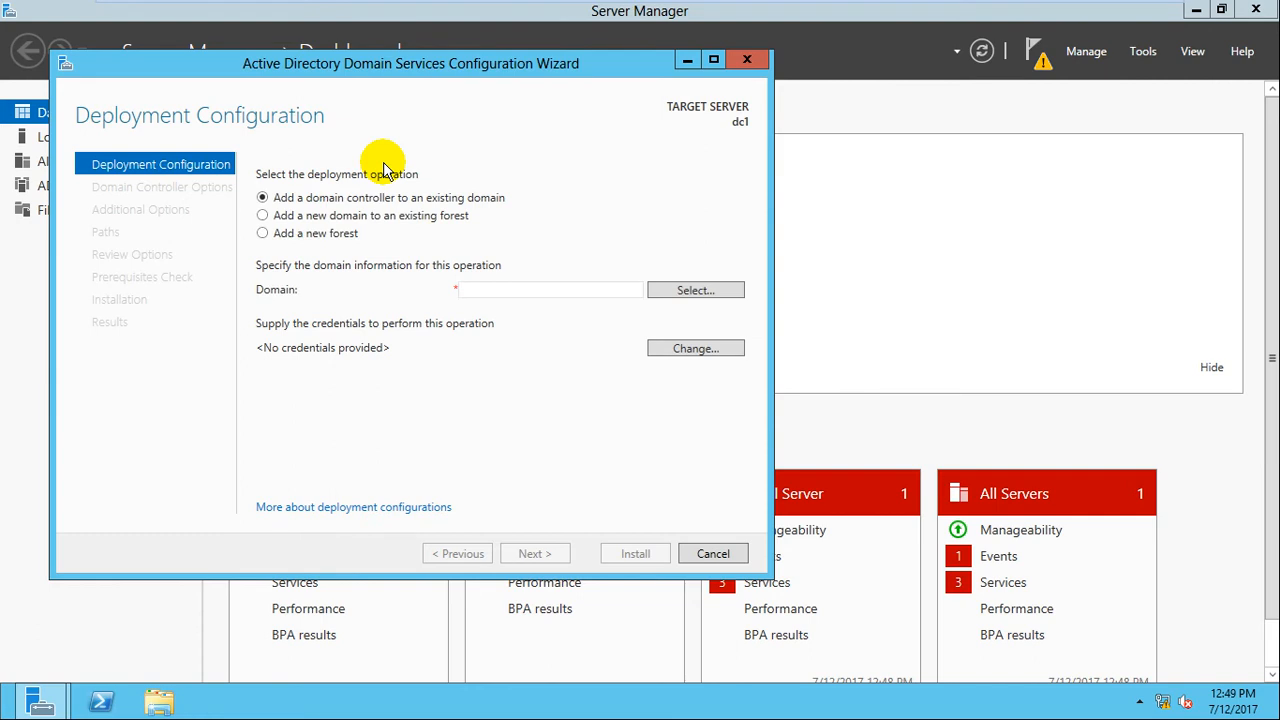
Choose 'Add a new forest' with root domain example.com and continue.
left_click(311, 238)
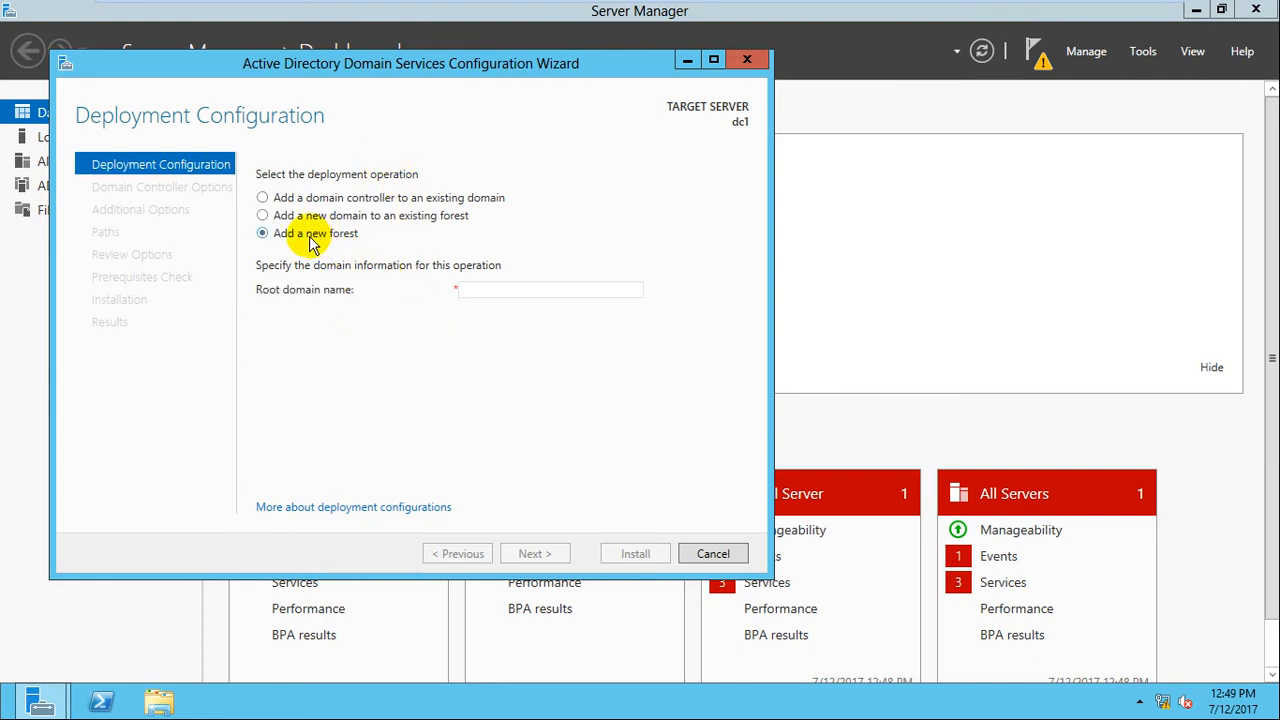
left_click(483, 293)
type("example.com")
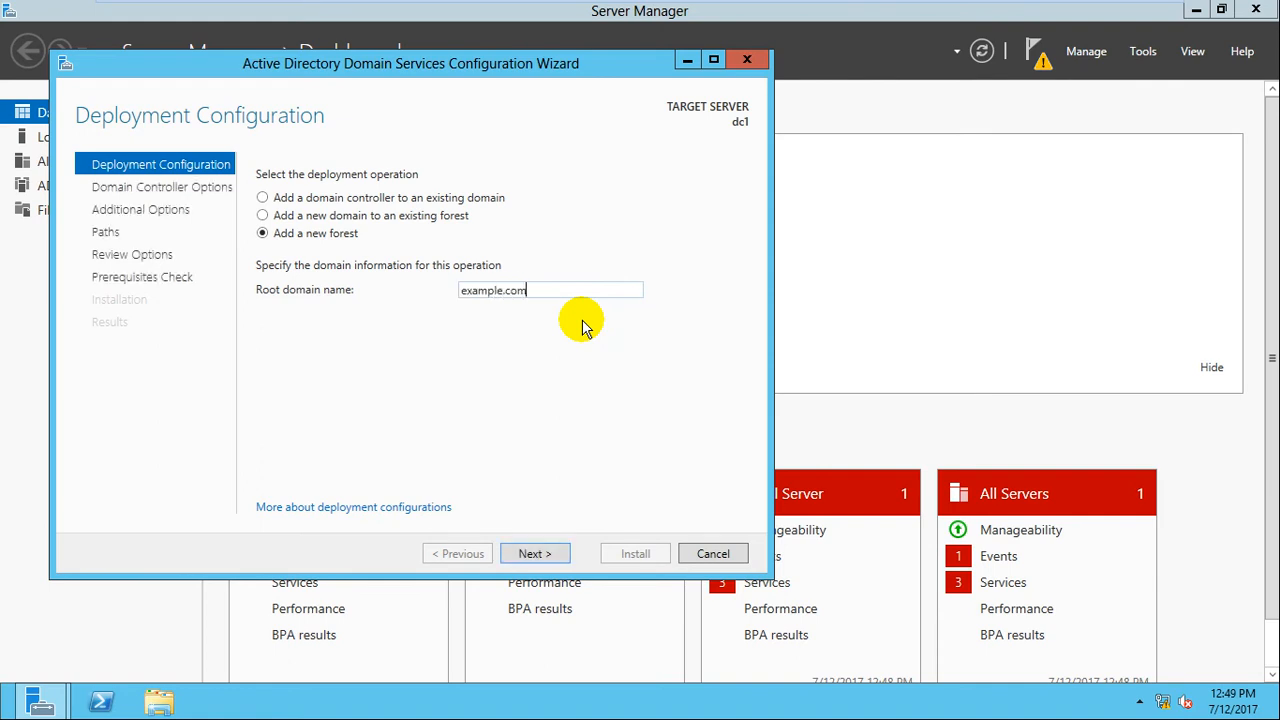
left_click(548, 556)
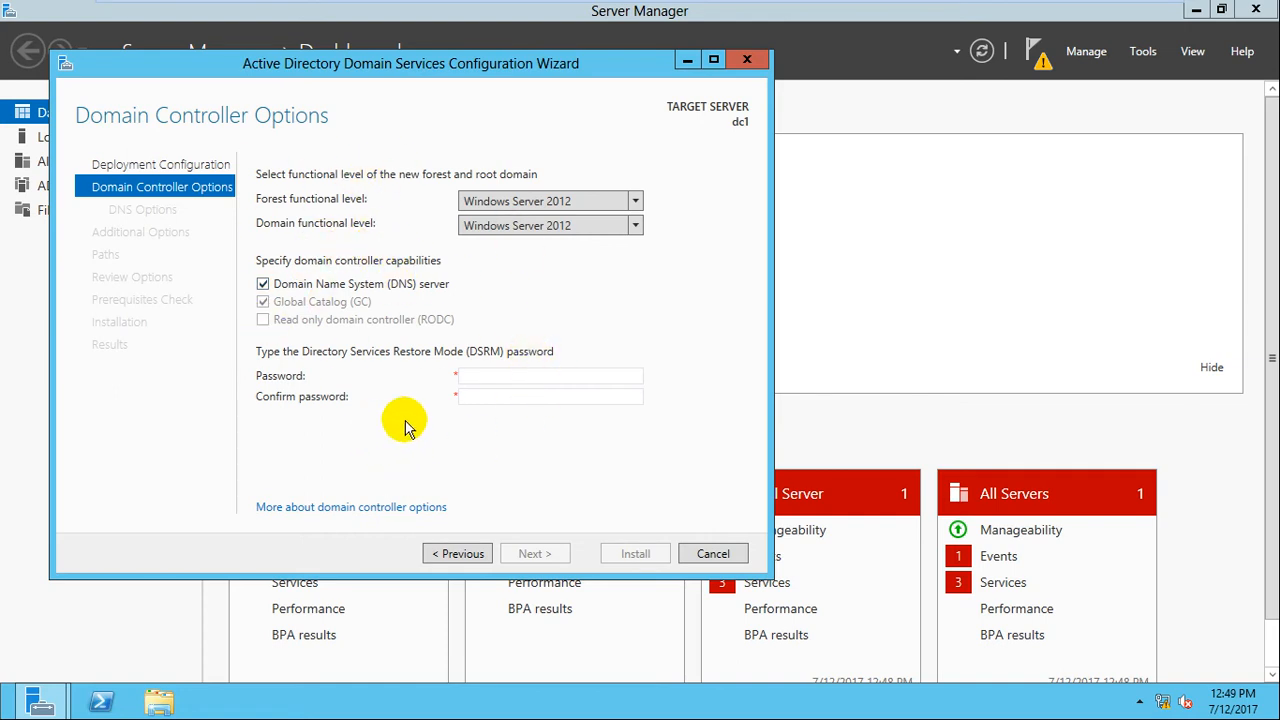
Enter and confirm the DSRM password, then continue to DNS Options.
left_click(534, 376)
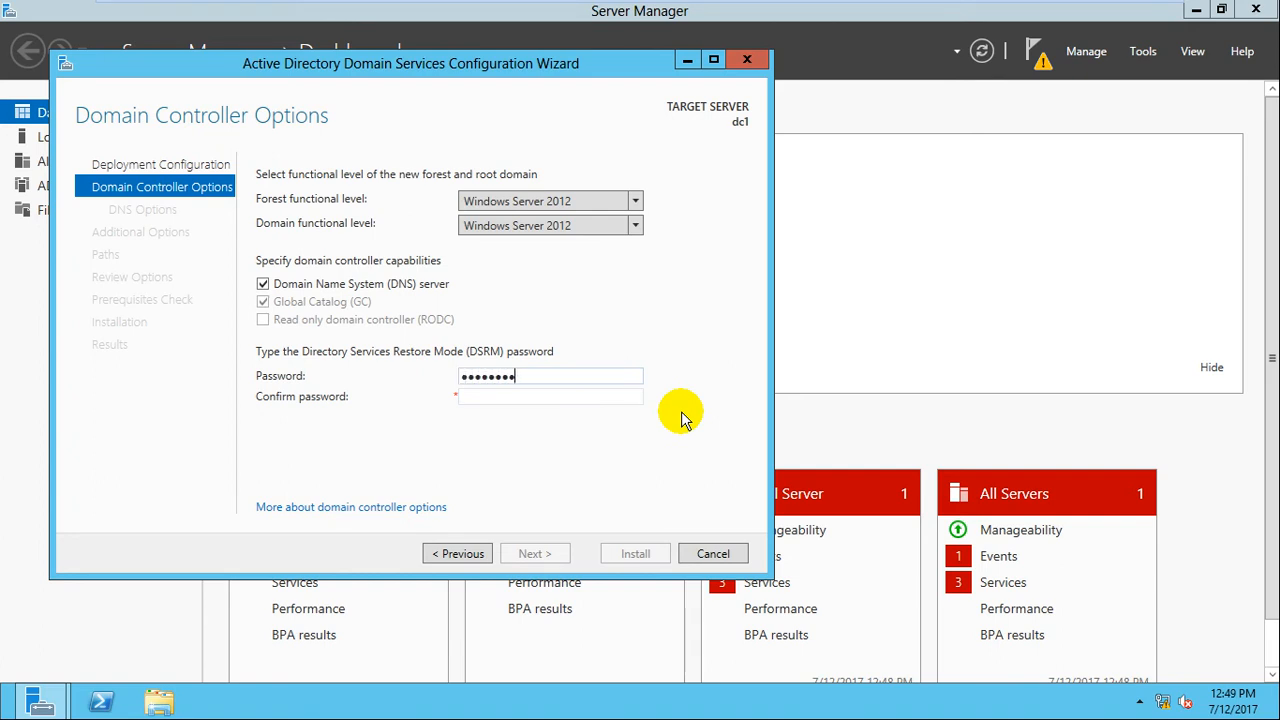
key("Tab")
type("••••••")
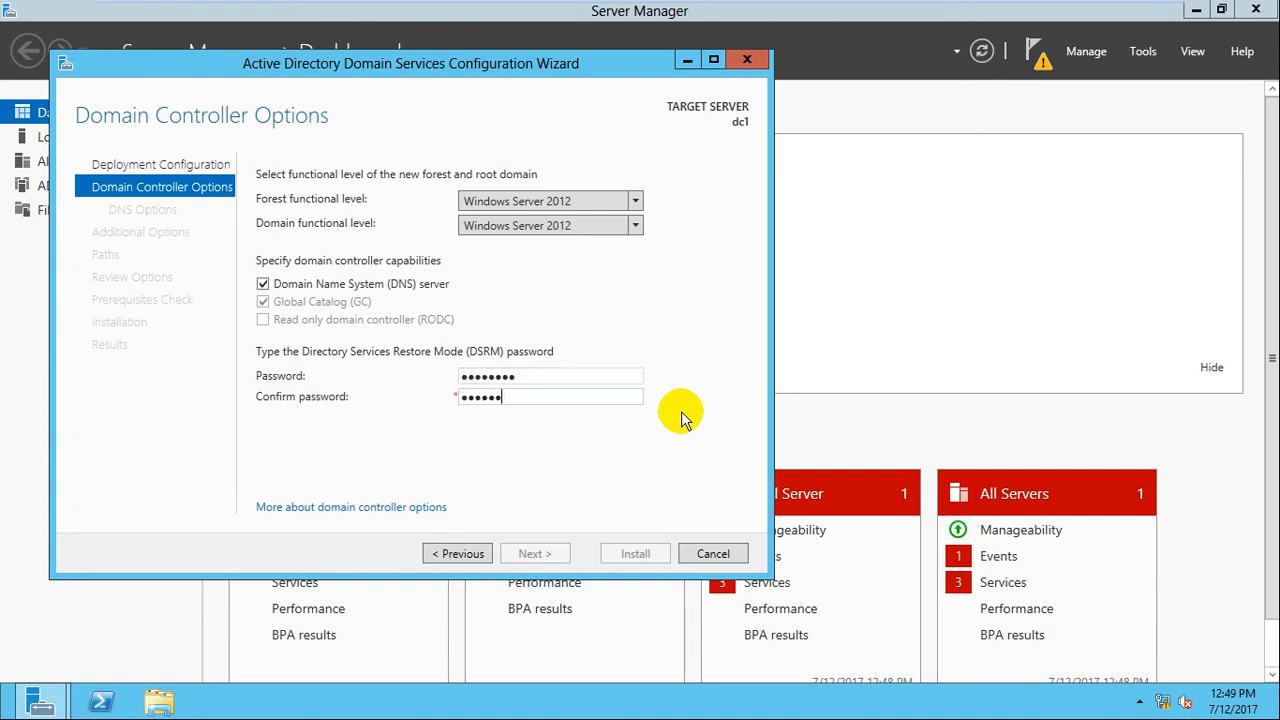
type("••")
left_click(541, 556)
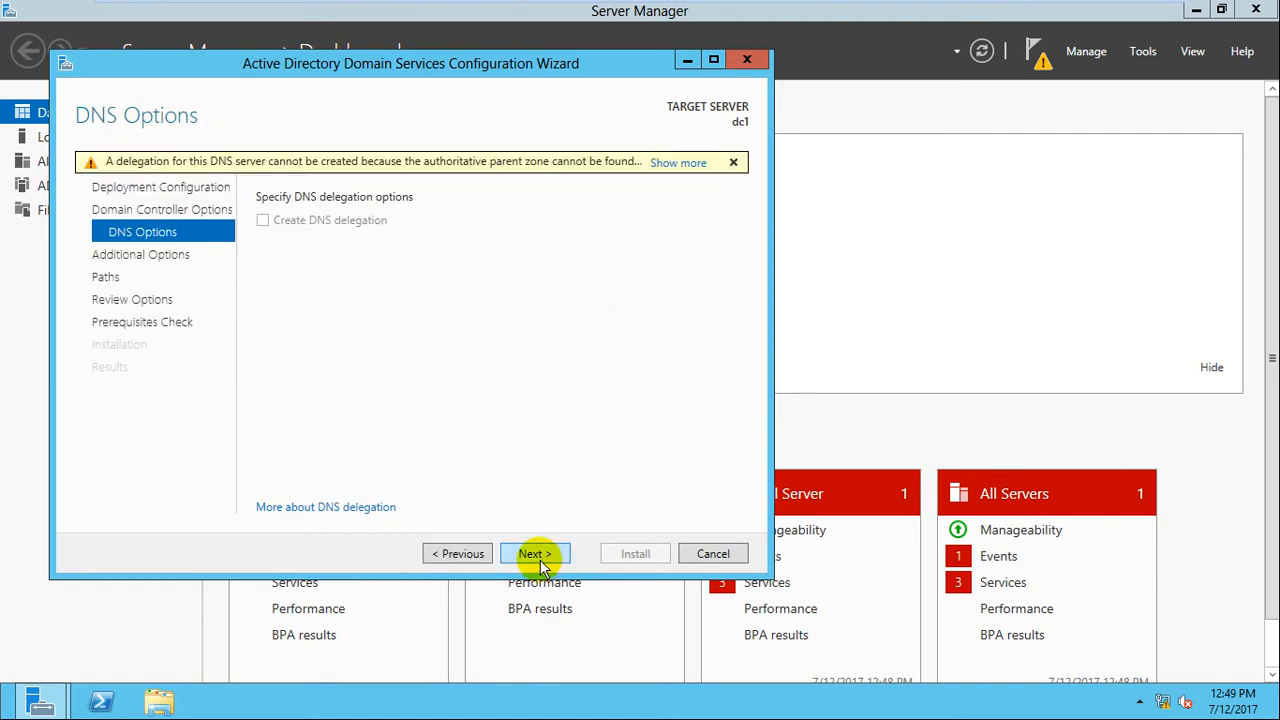
Accept no DNS delegation, NetBIOS name EXAMPLE, default folders and review, reaching Prerequisites Check.
left_click(540, 556)
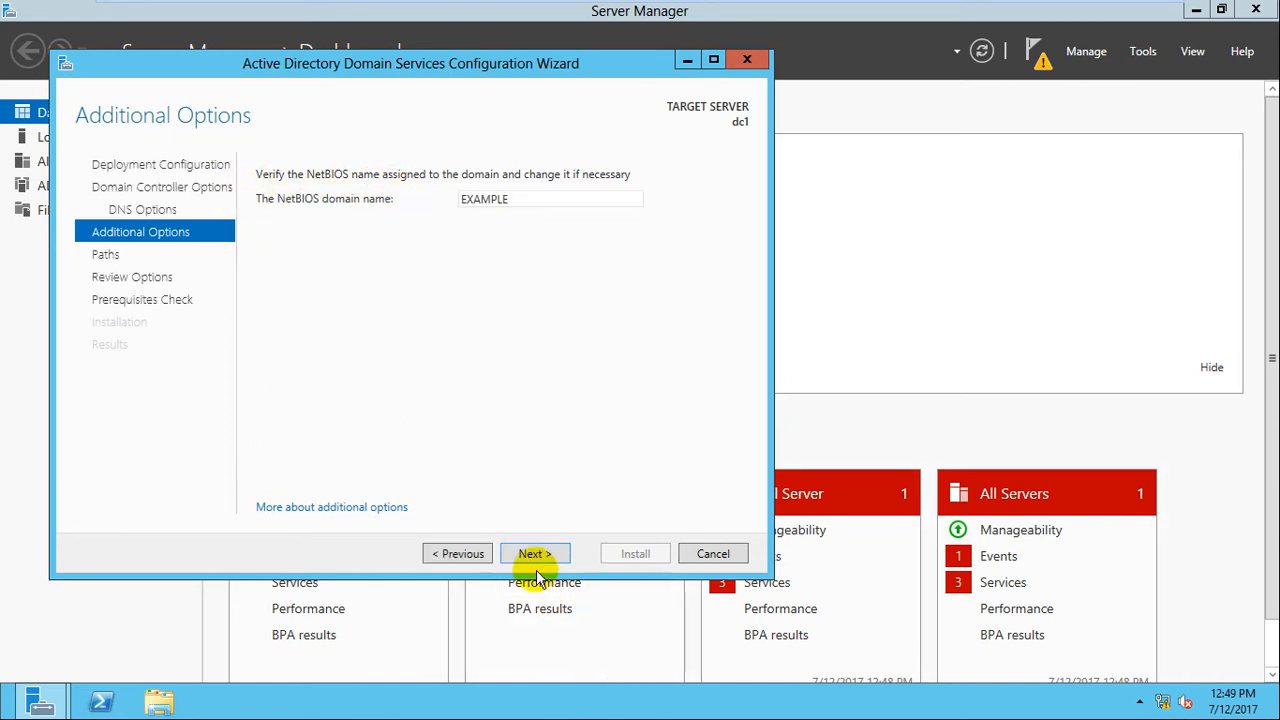
left_click(532, 554)
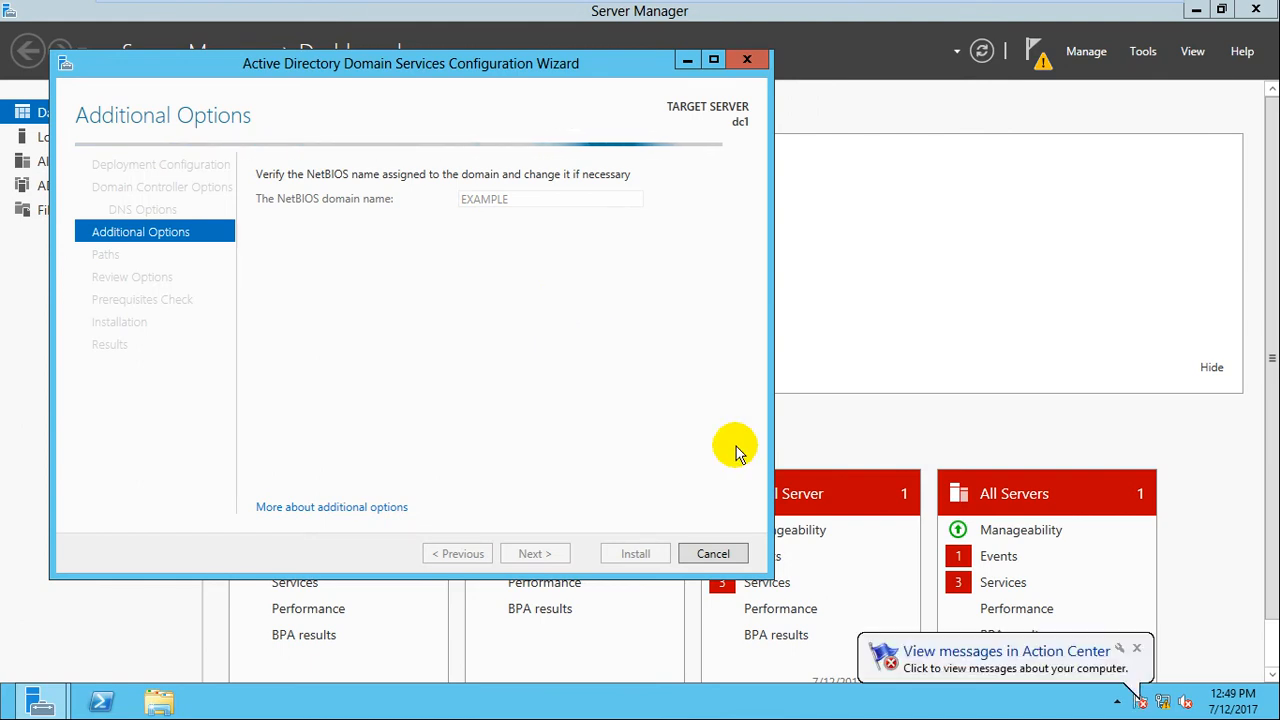
left_click(1136, 648)
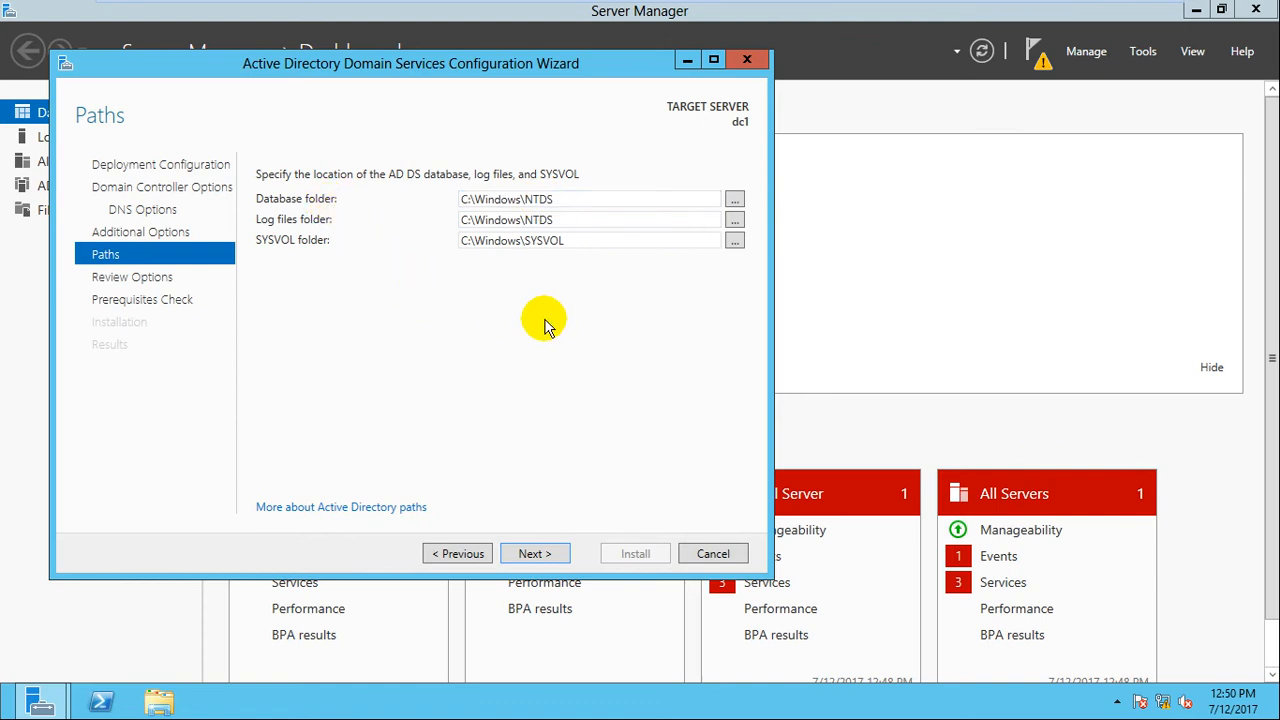
left_click(520, 552)
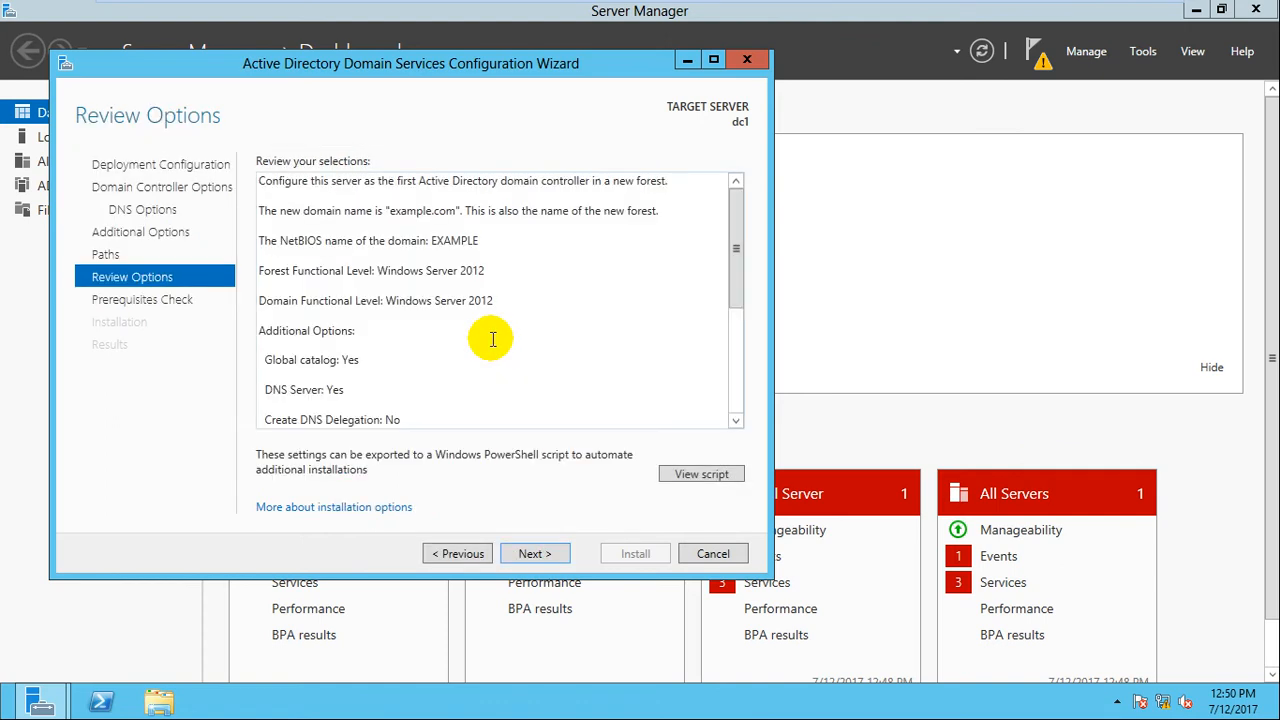
left_click(535, 554)
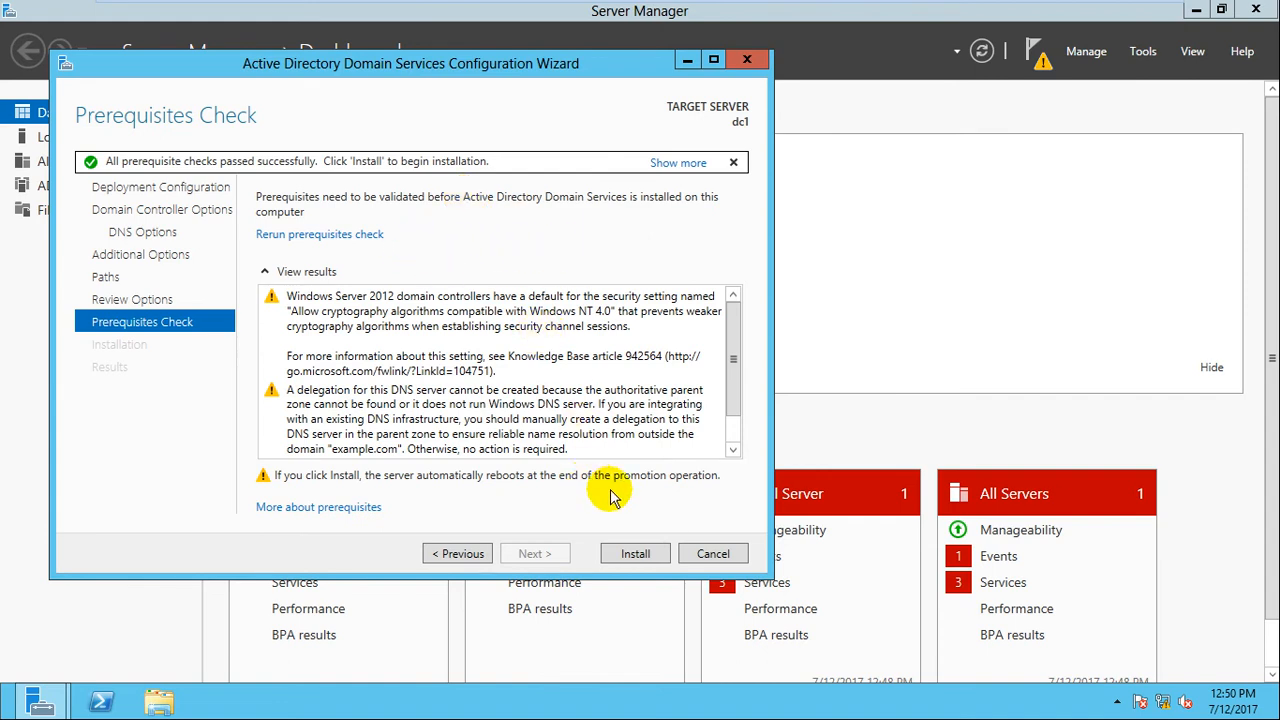
Click Install on the Prerequisites Check page to begin promoting dc1.
left_click(636, 553)
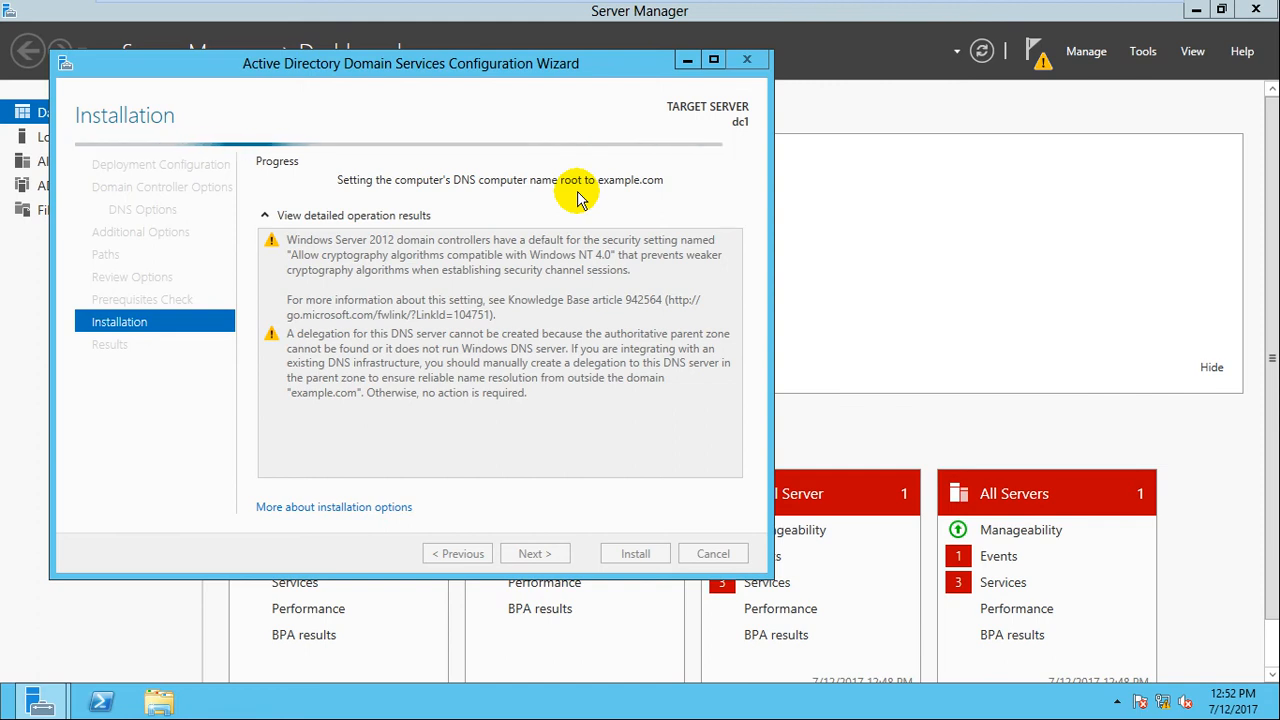
Wait while the installation sets the computer's DNS name root to example.com.
mouse_move(855, 8)
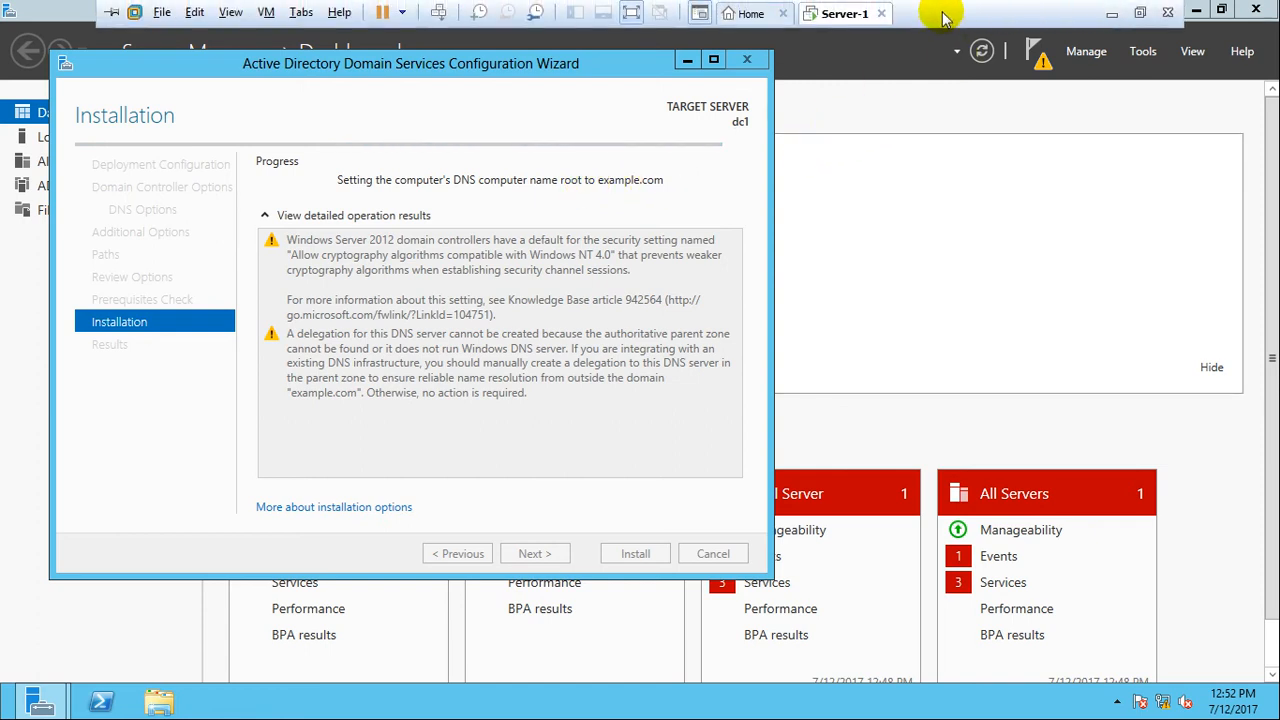
Minimize the virtual machine to the host desktop and pause the screen recording.
left_click(1113, 17)
left_click(607, 702)
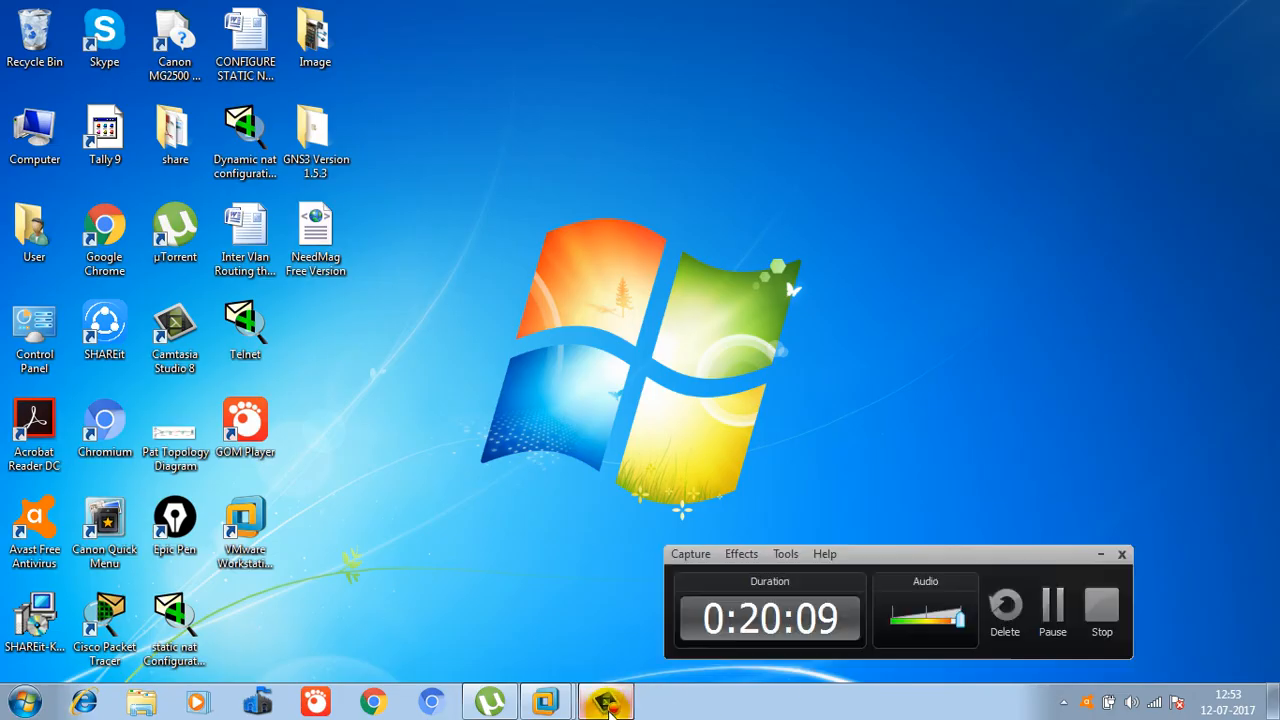
left_click(1045, 600)
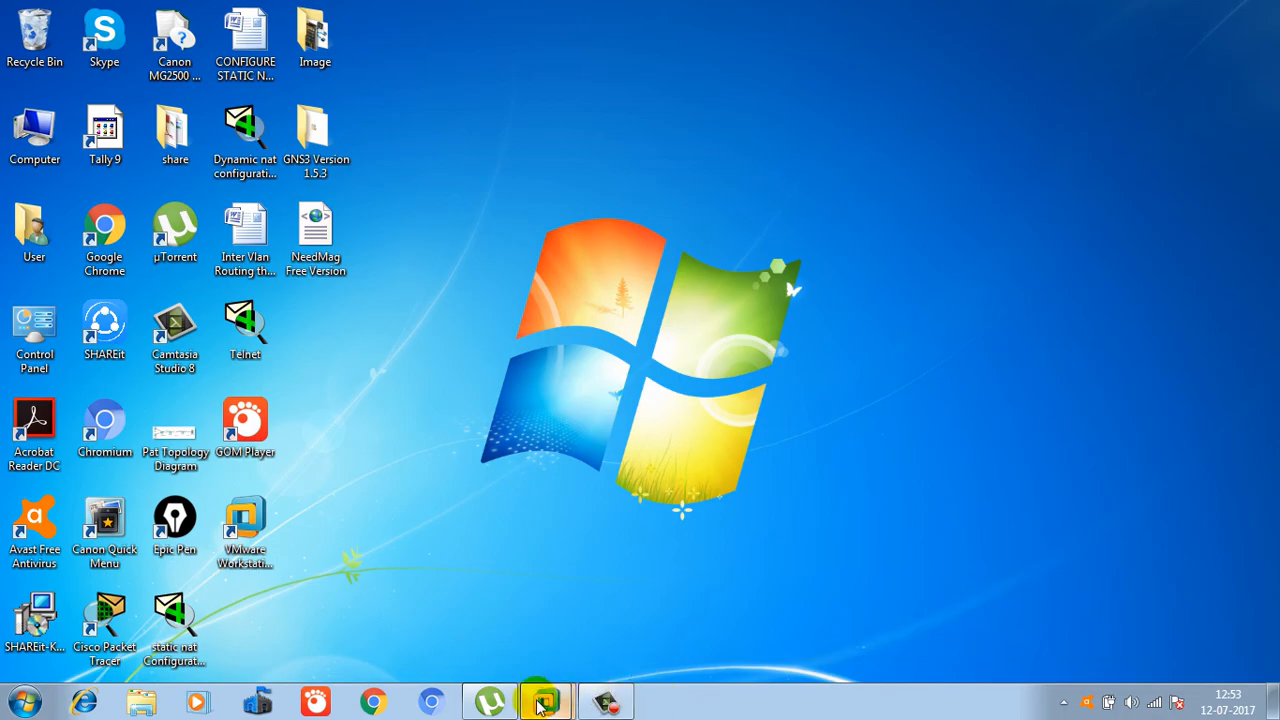
Return to the Server-1 virtual machine and close the sign-off notice.
mouse_move(545, 700)
left_click(686, 614)
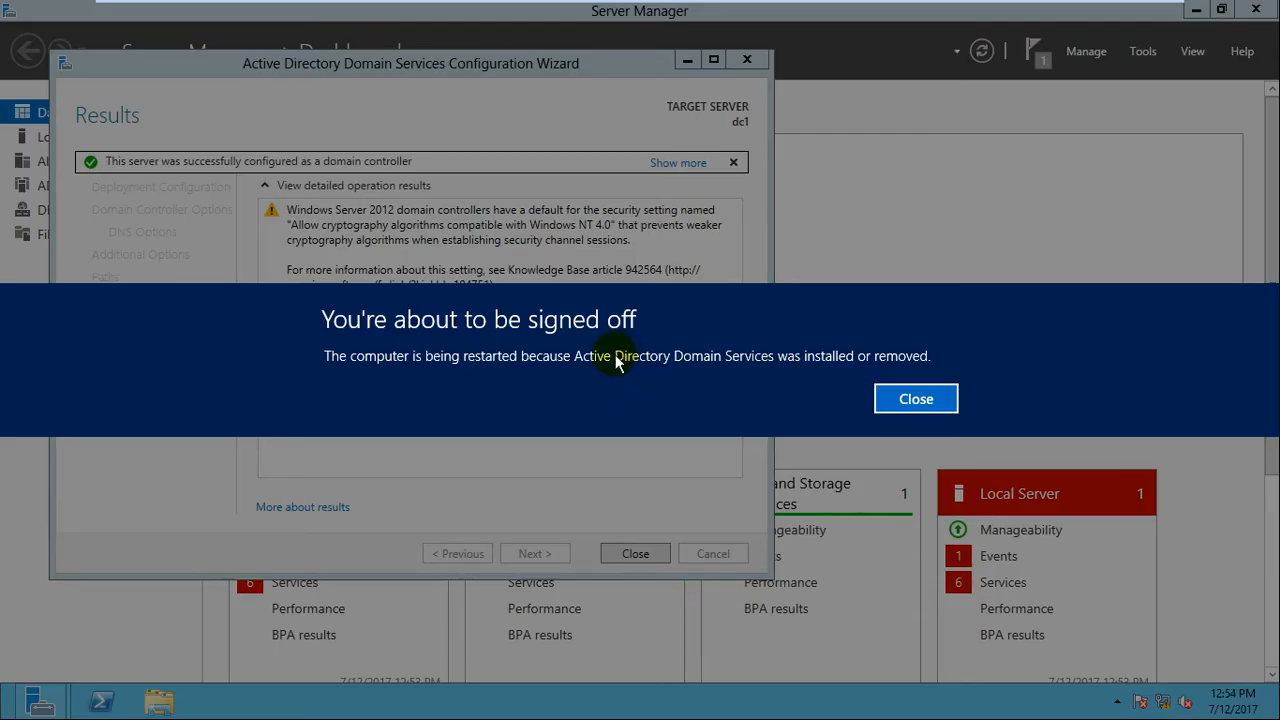
left_click(910, 397)
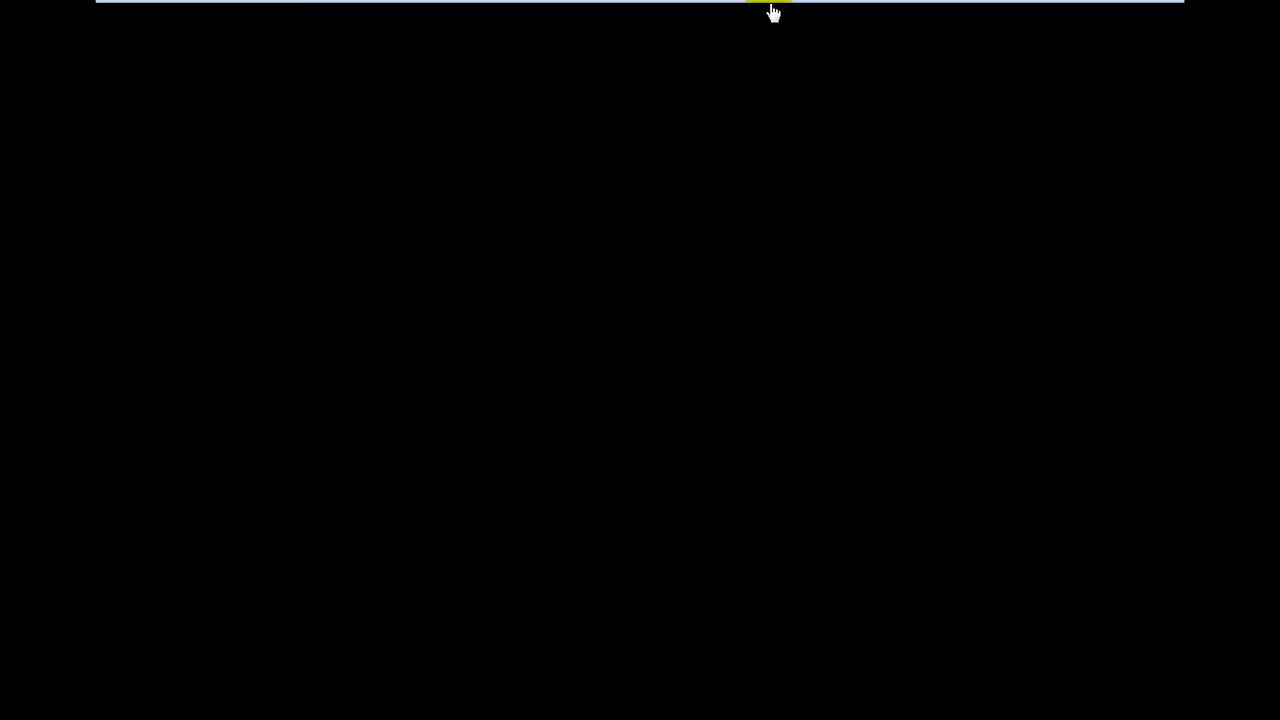
Show Server-1 full screen through its reboot, pause recording, then restore it at the lock screen.
mouse_move(770, 8)
left_click(645, 11)
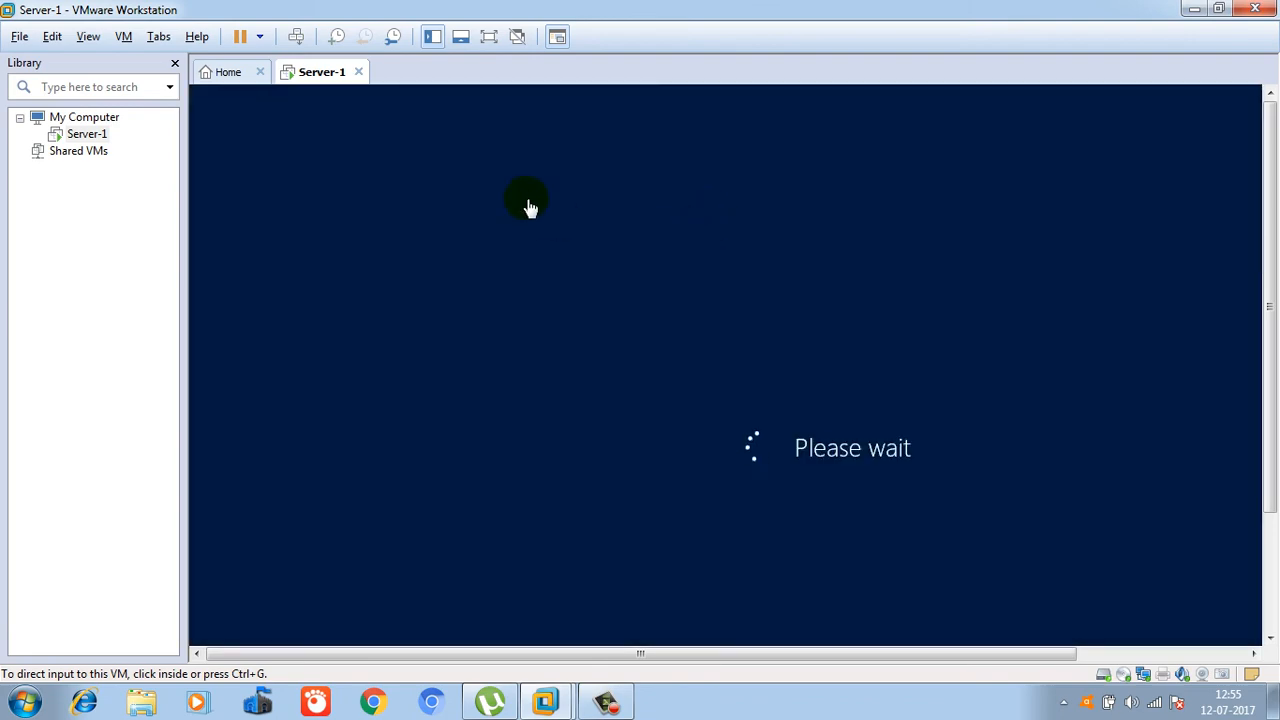
left_click(487, 37)
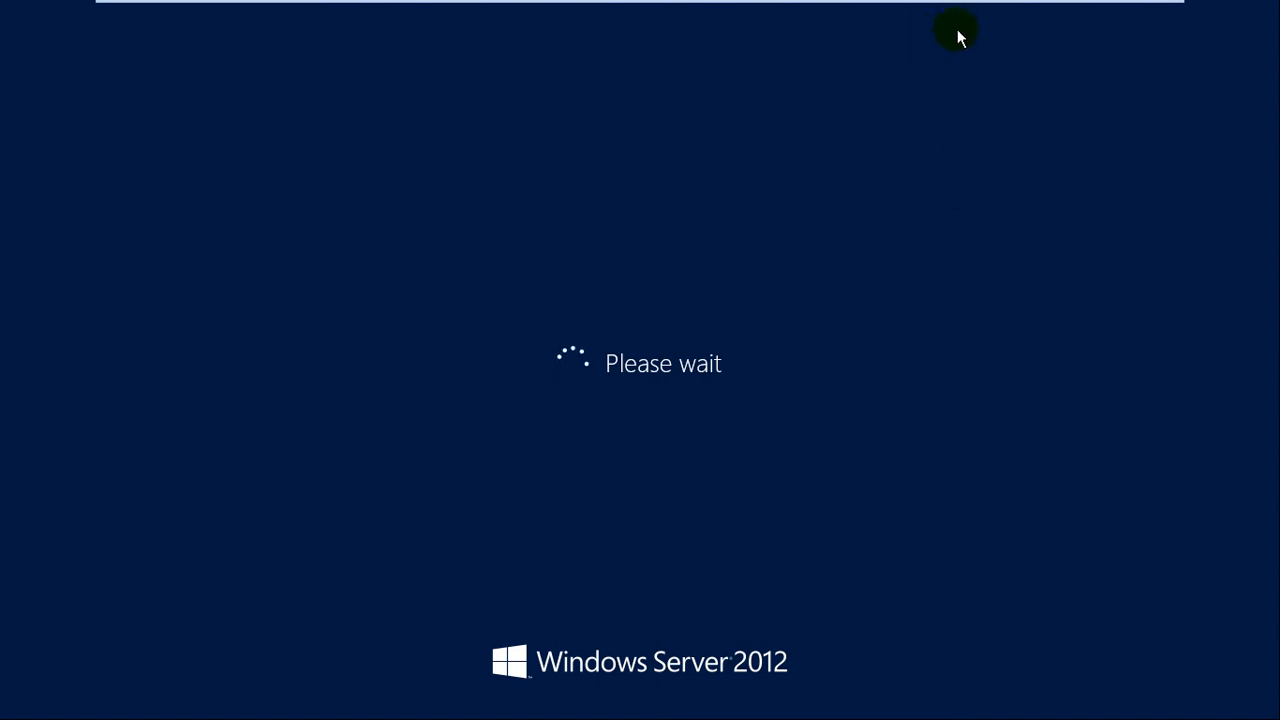
mouse_move(952, 4)
left_click(1111, 16)
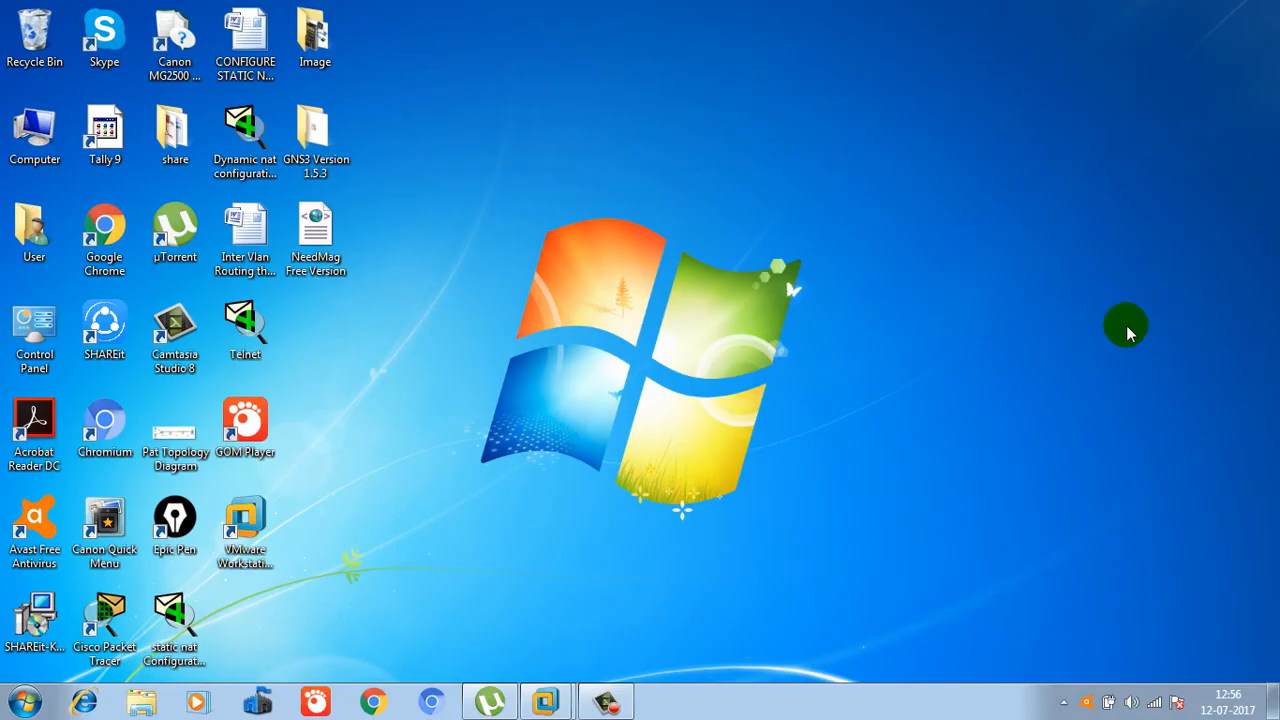
left_click(606, 698)
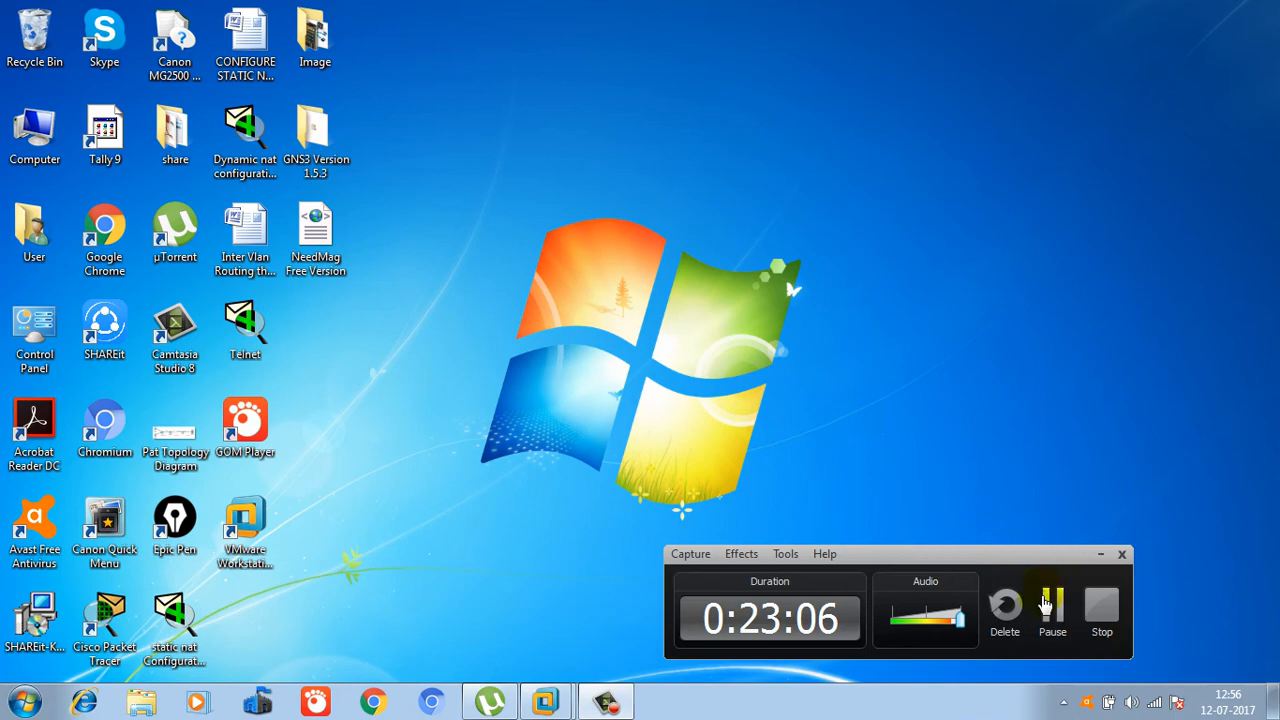
left_click(1053, 608)
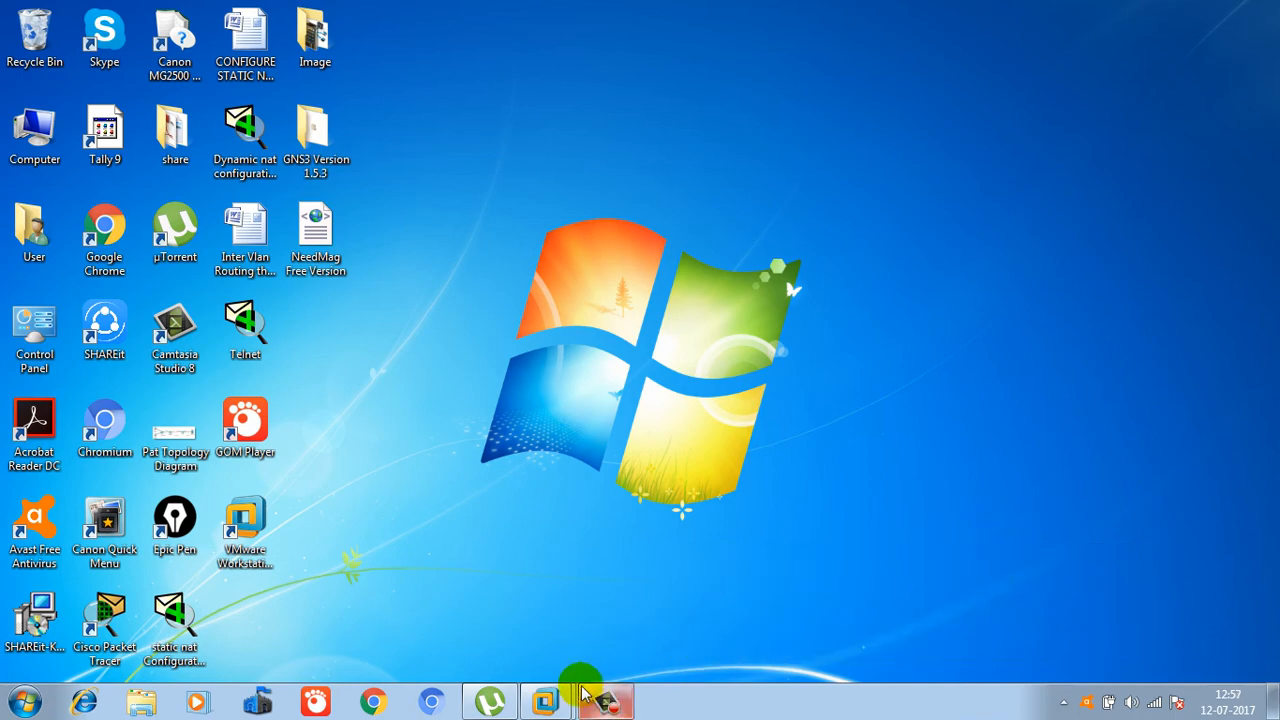
mouse_move(559, 694)
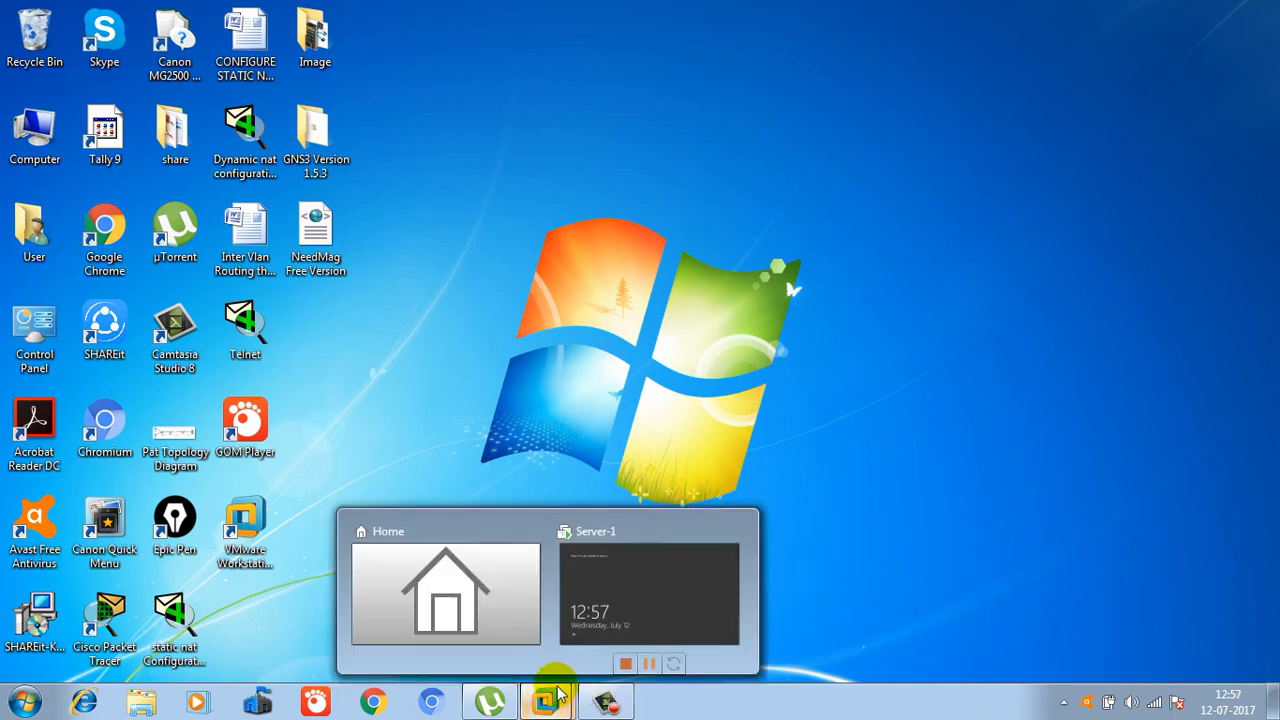
left_click(625, 615)
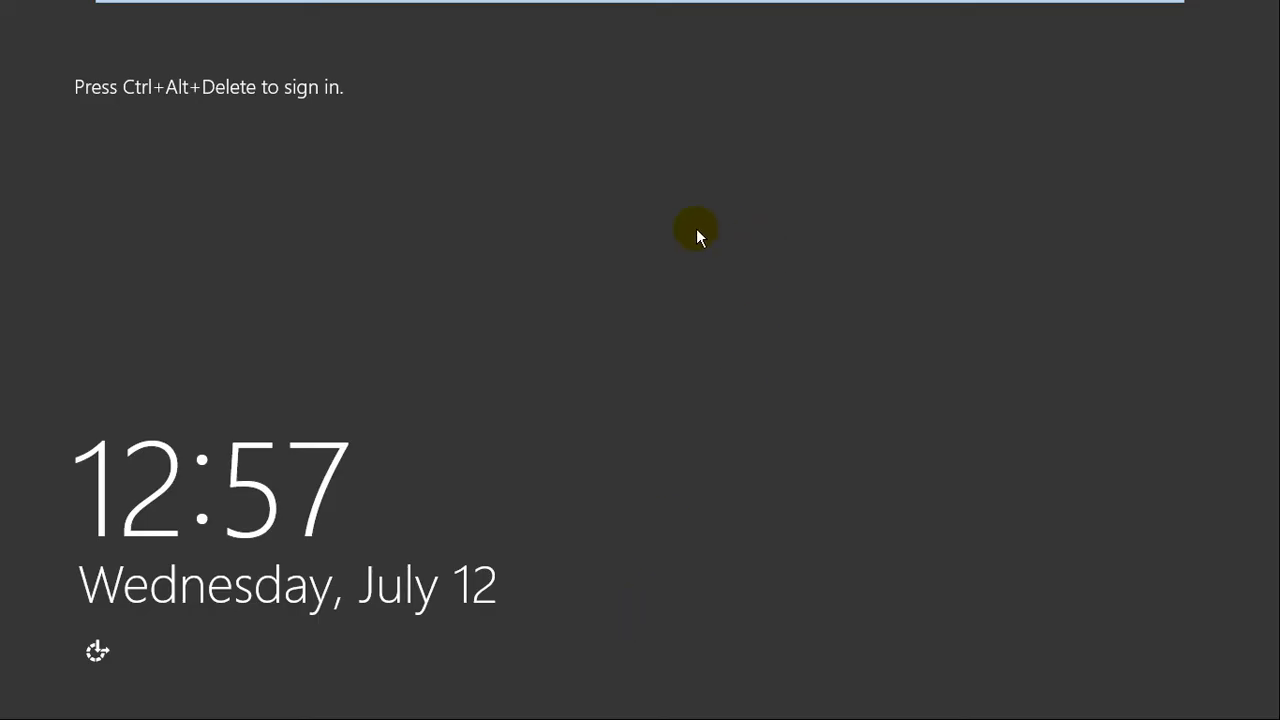
Sign in as Administrator via Ctrl+Alt+Delete using the administrator password.
key("ctrl+alt+Insert")
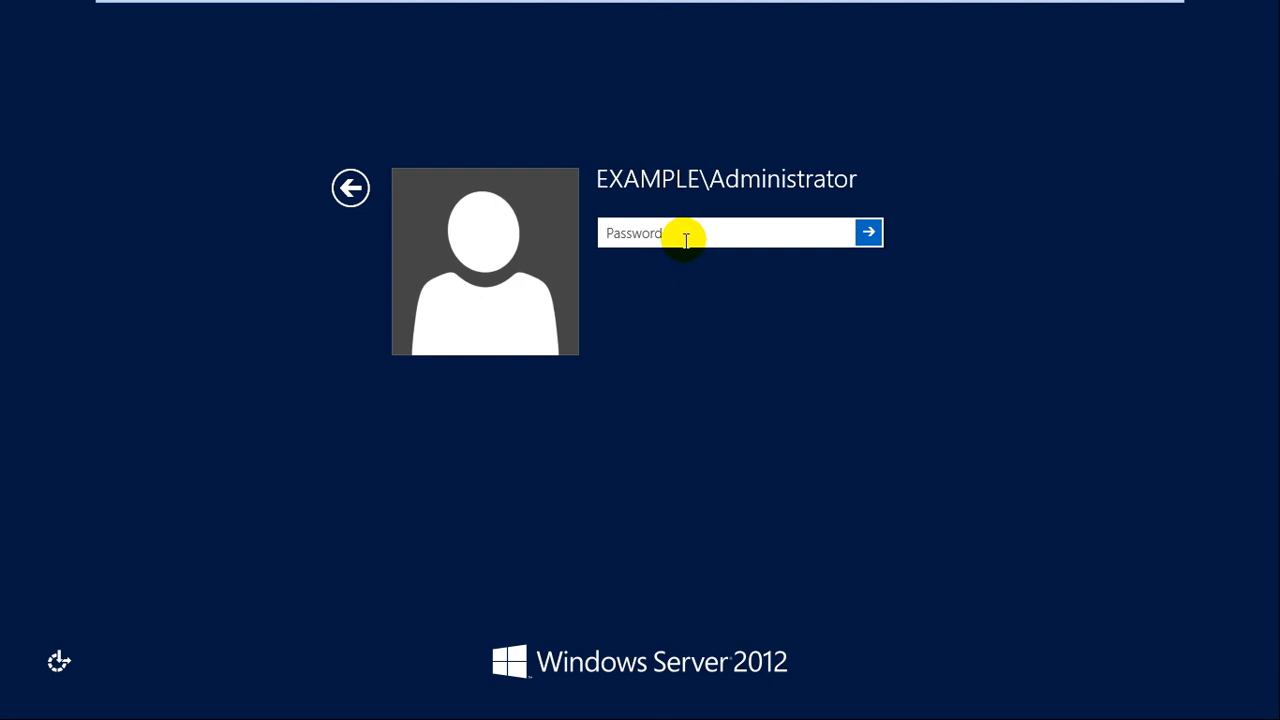
type("Passw0rd!")
key("Return")
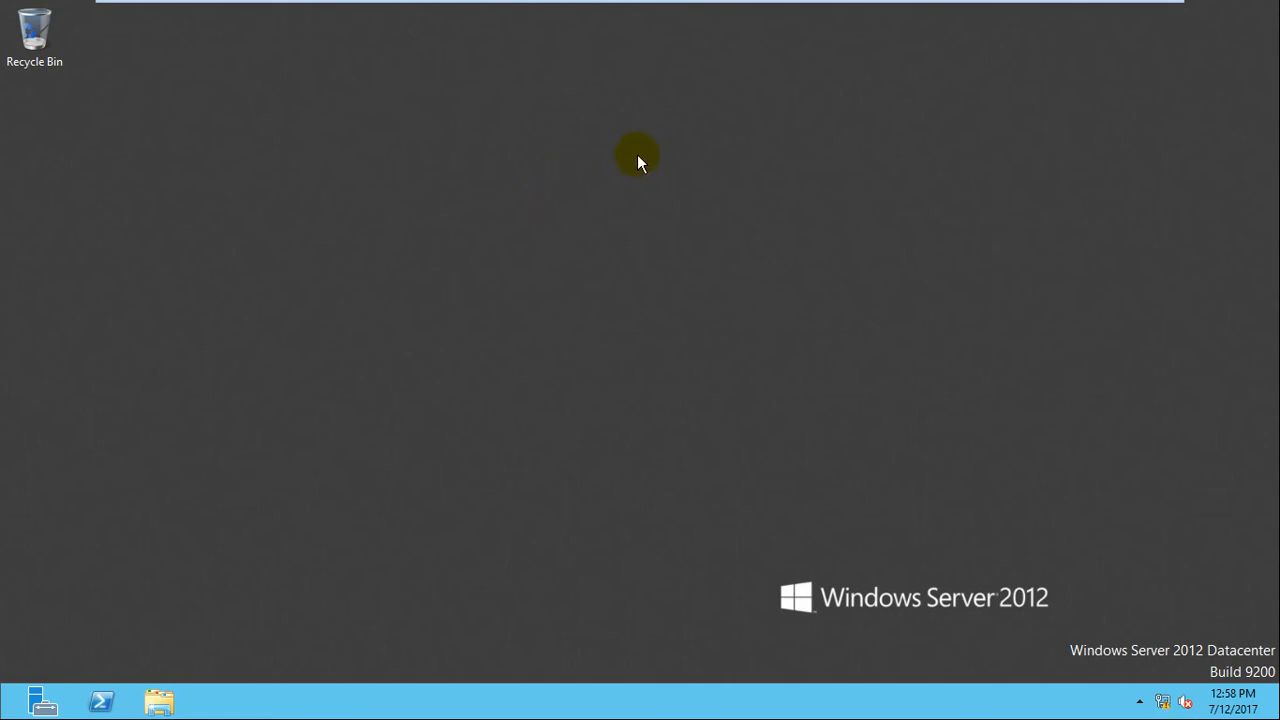
Open a command prompt via Win+R cmd and run net accounts.
key("super+r")
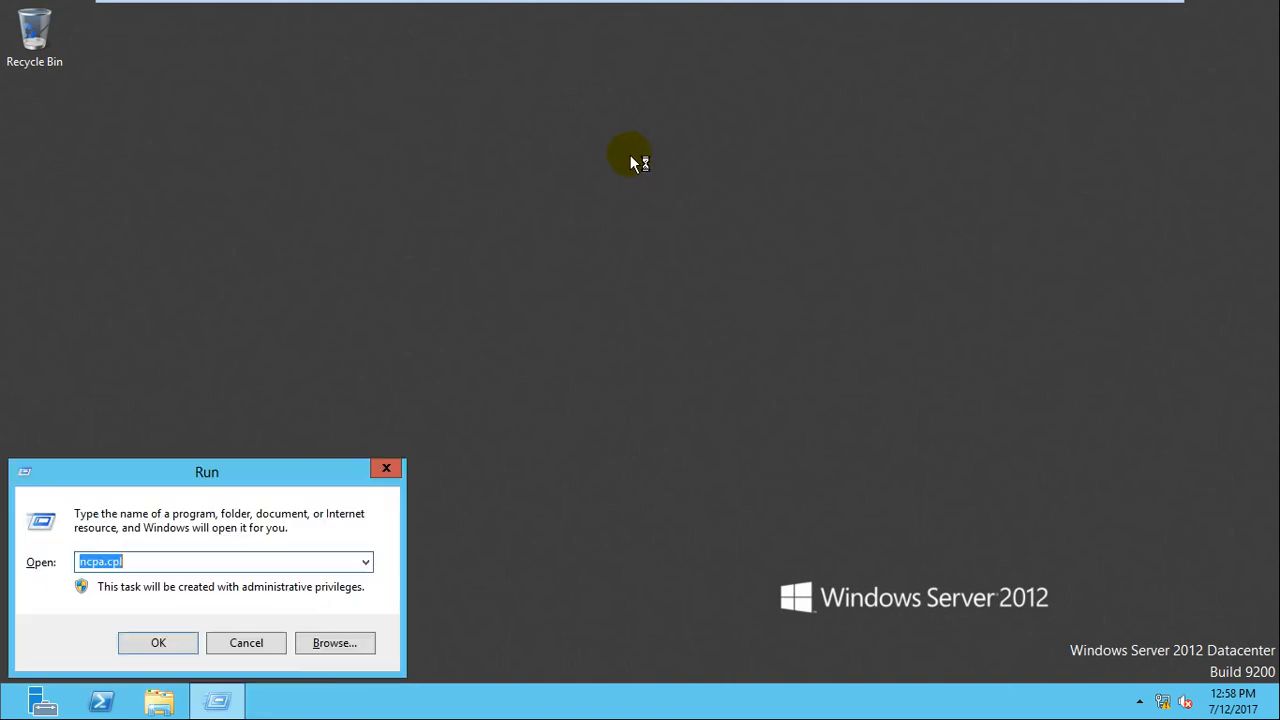
type("cmd")
key("Return")
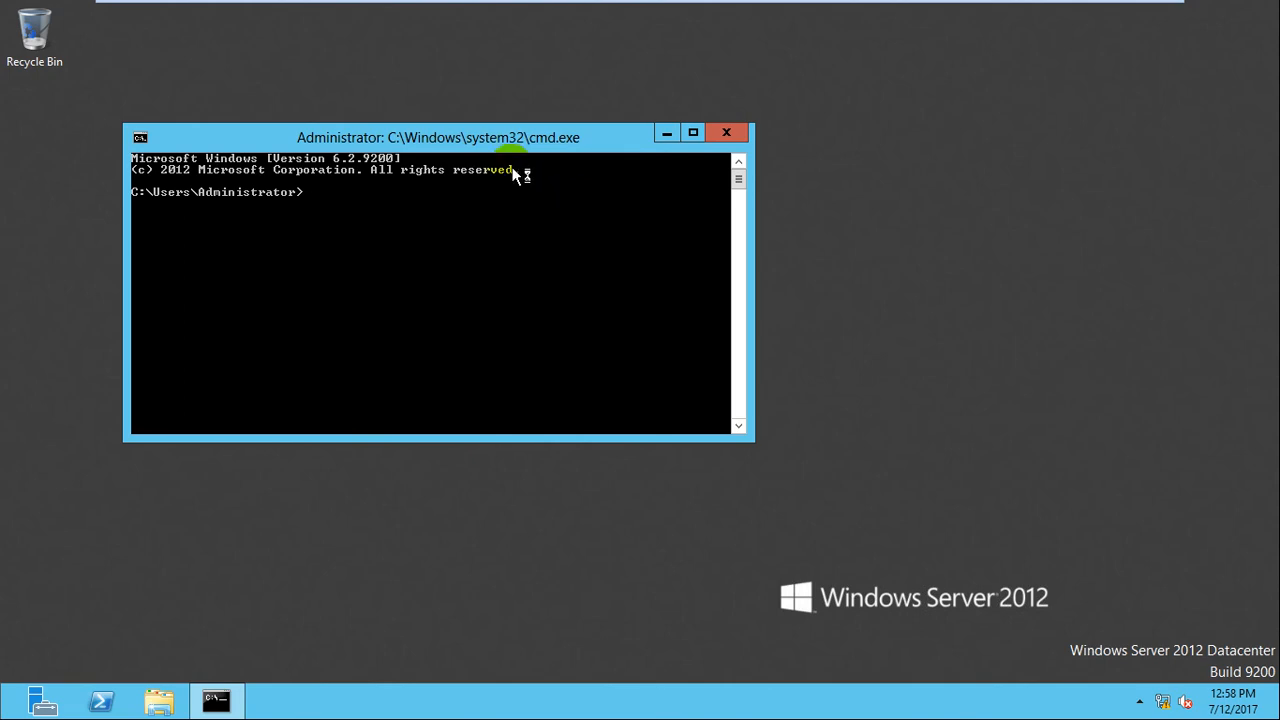
left_click_drag(494, 137, 551, 132)
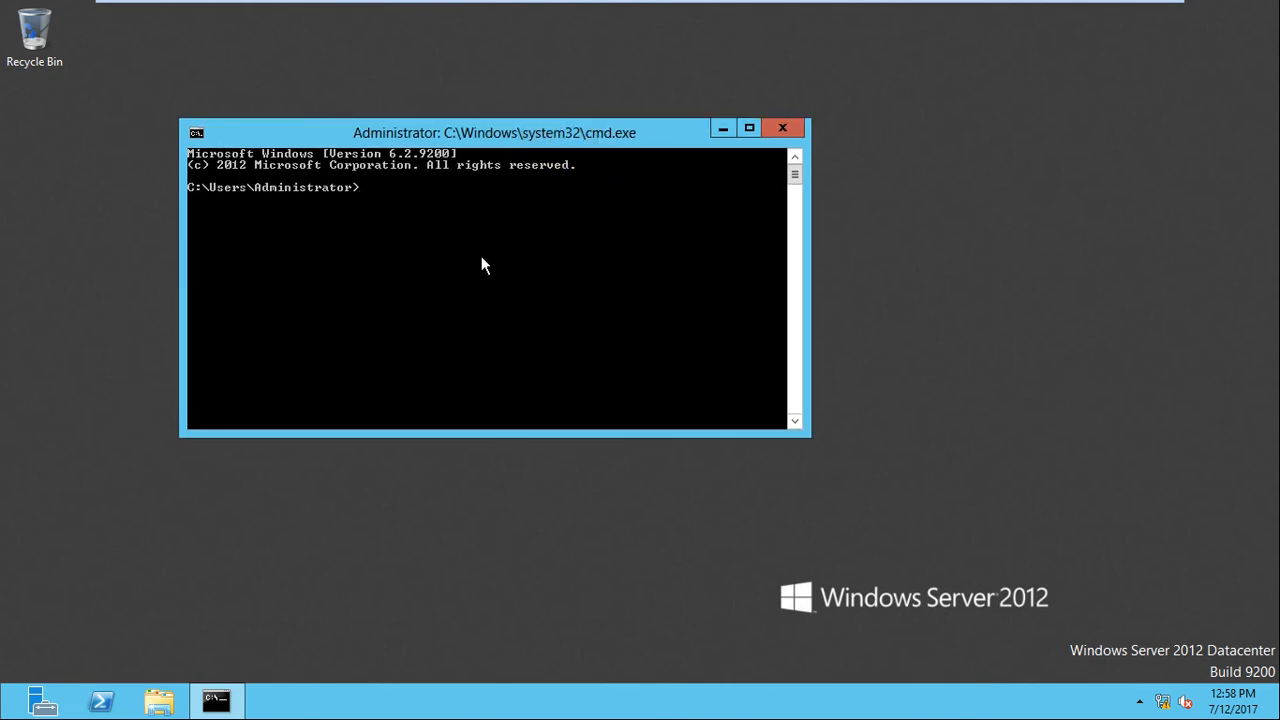
type("net accounts")
key("Return")
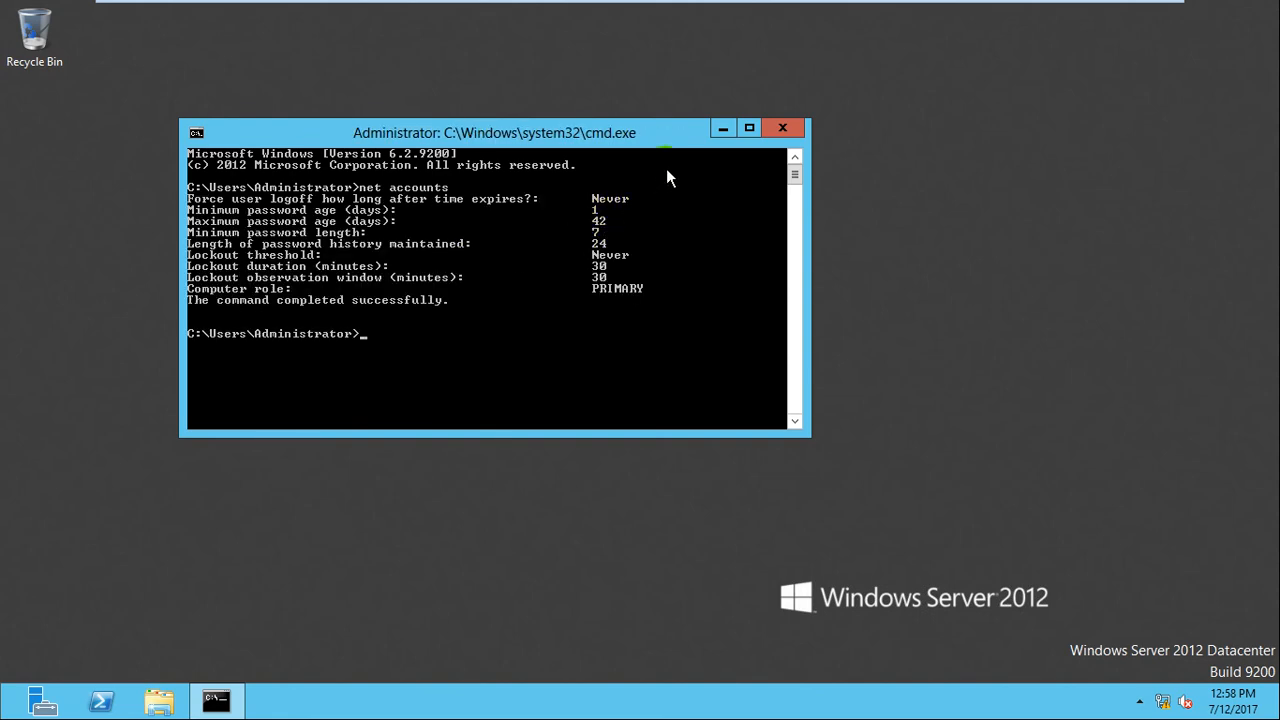
Mark the 'Computer role PRIMARY' line in the output, then minimize the console.
left_click(664, 132)
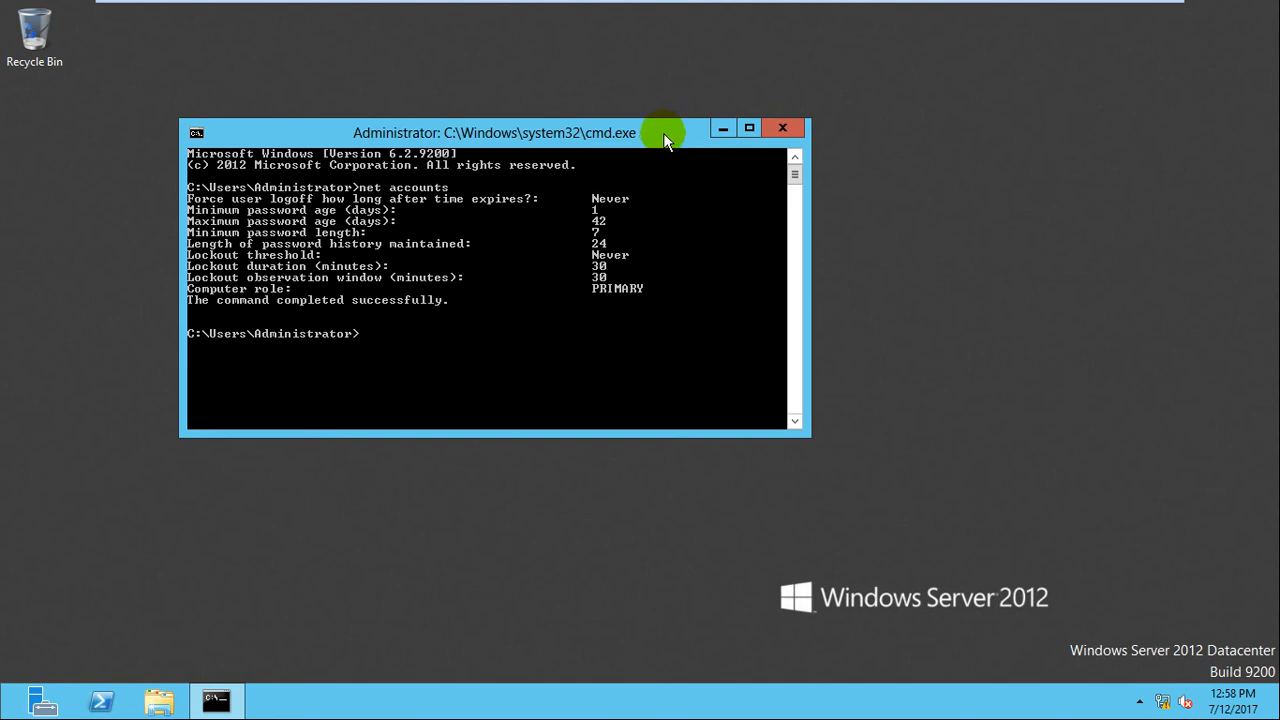
right_click(231, 294)
left_click(252, 302)
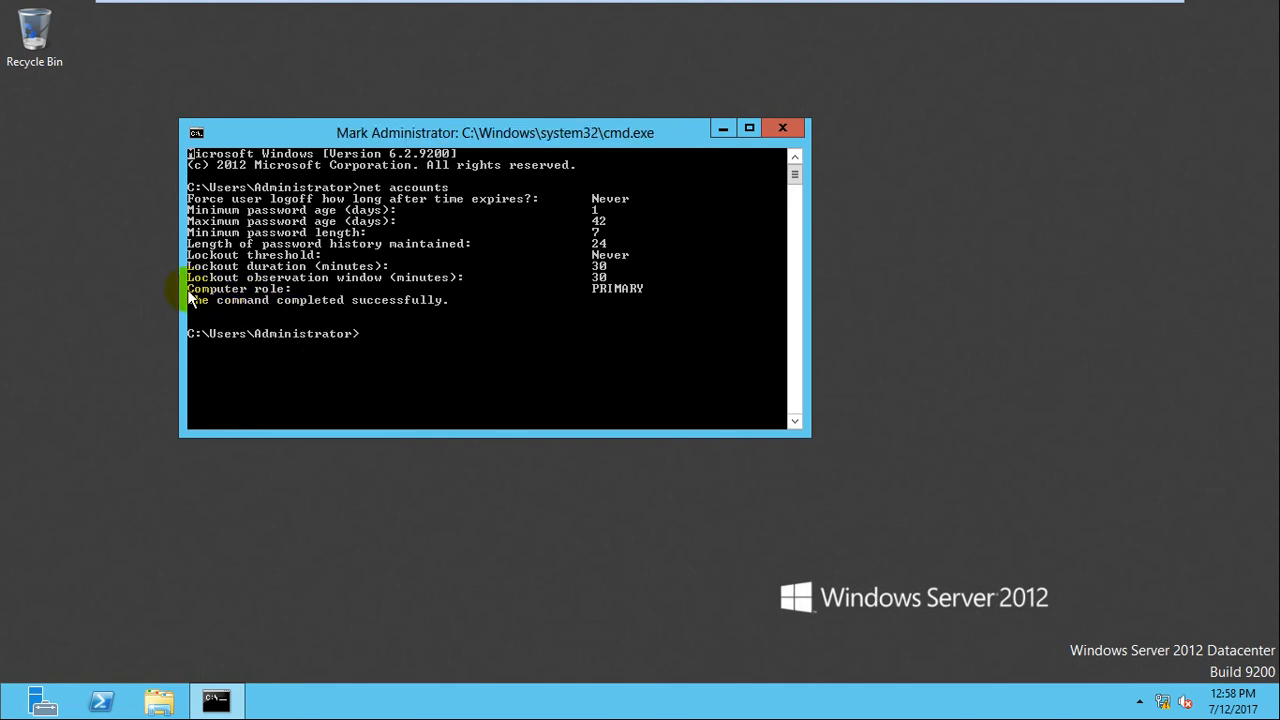
left_click_drag(187, 289, 670, 284)
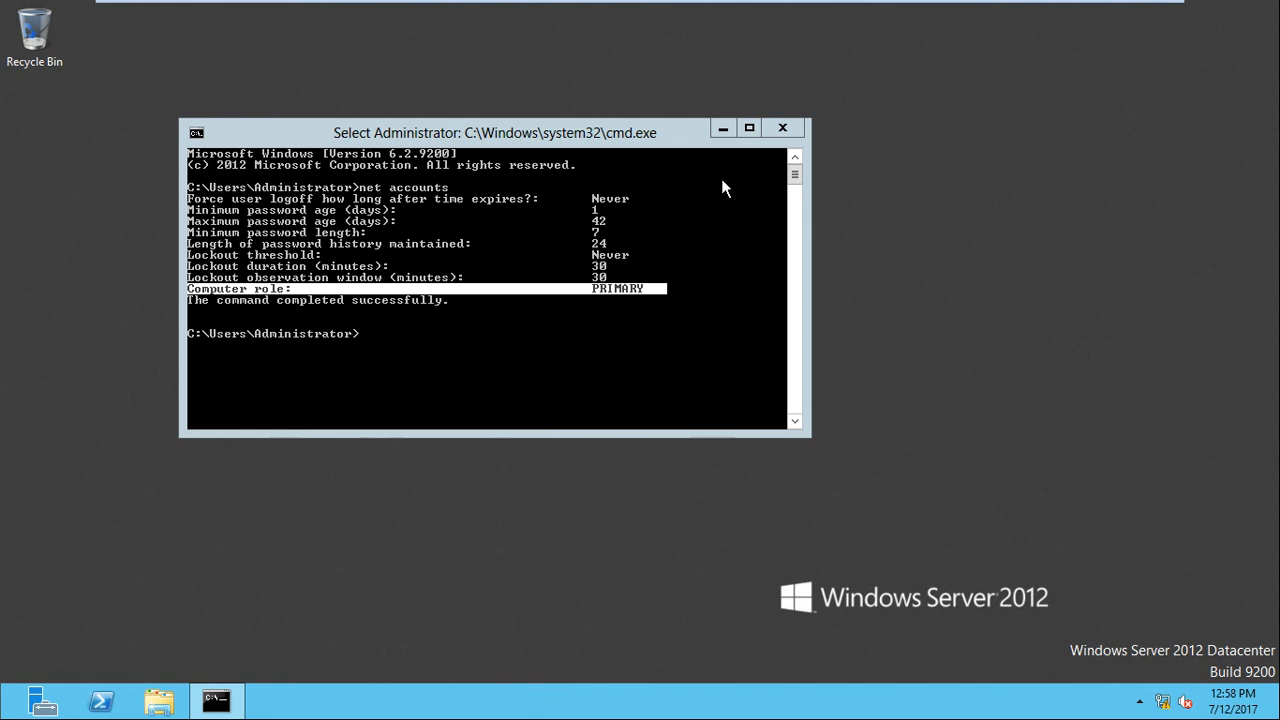
left_click(713, 127)
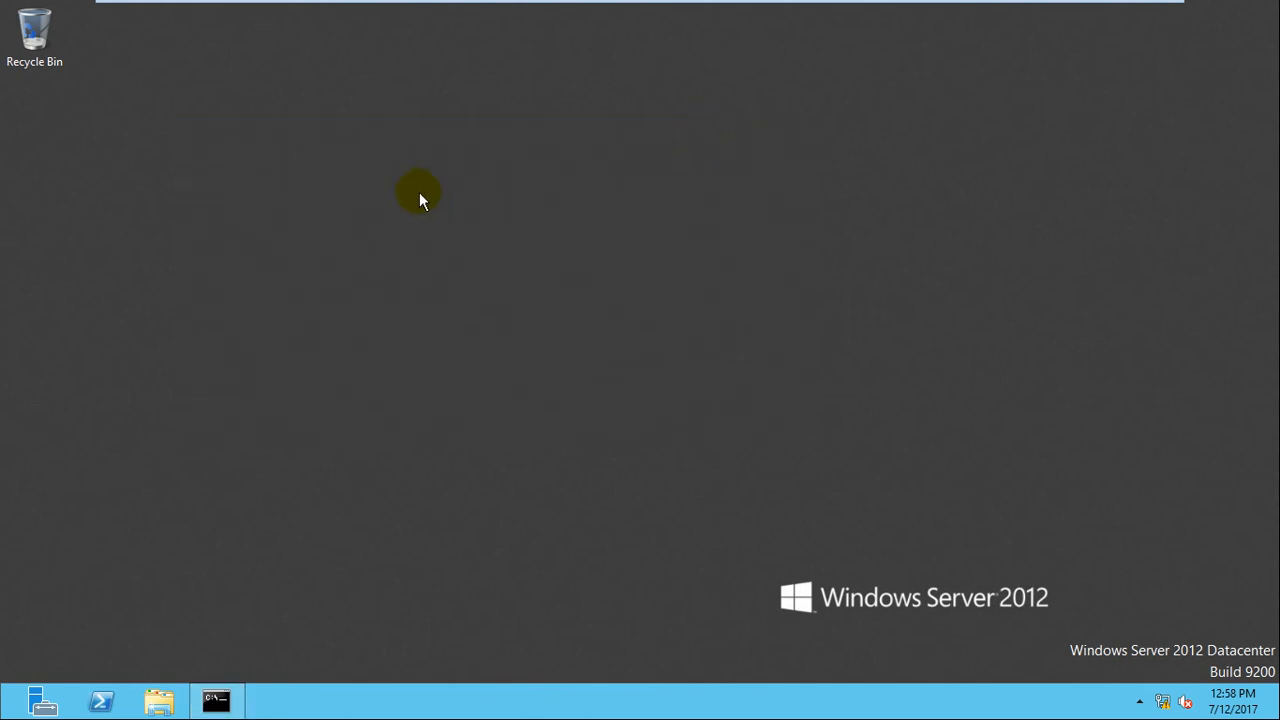
Refresh the Windows Server desktop so Server Manager comes up on its Local Server page.
right_click(461, 223)
left_click(473, 234)
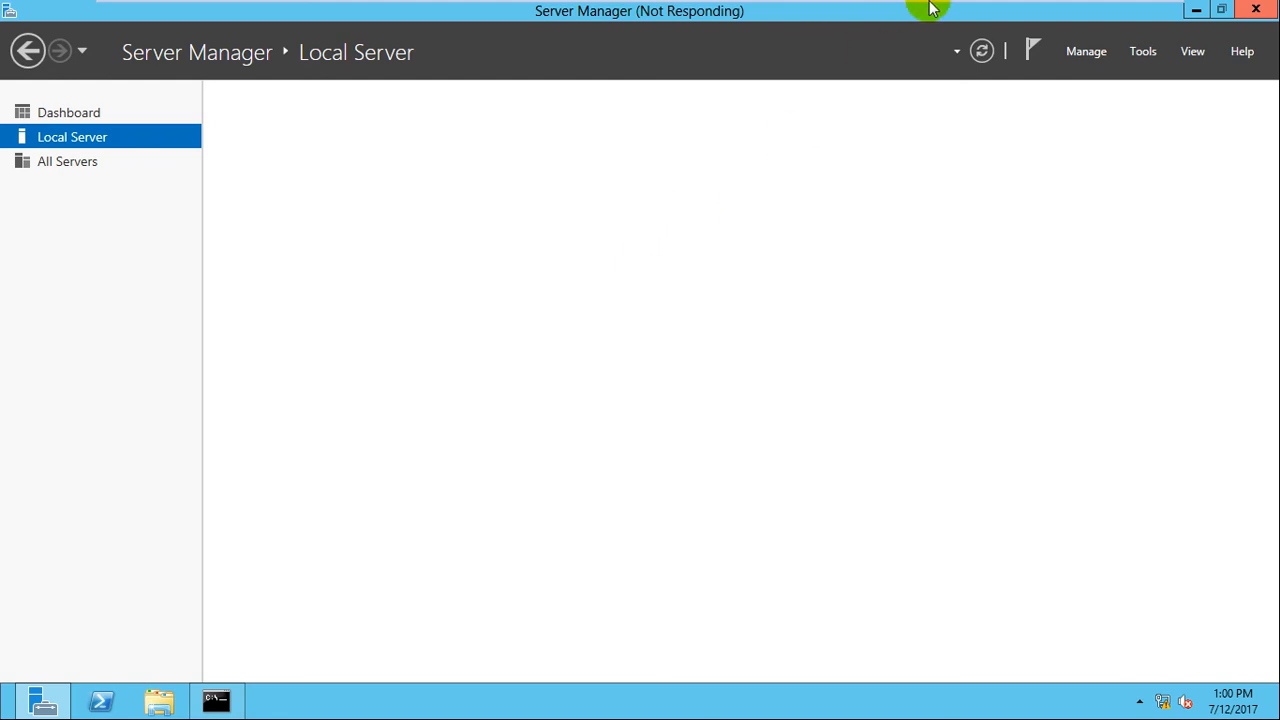
Minimize the full-screen VM, pause Camtasia, and restore the Server-1 VM showing dc1 in example.com.
mouse_move(924, 6)
left_click(1110, 9)
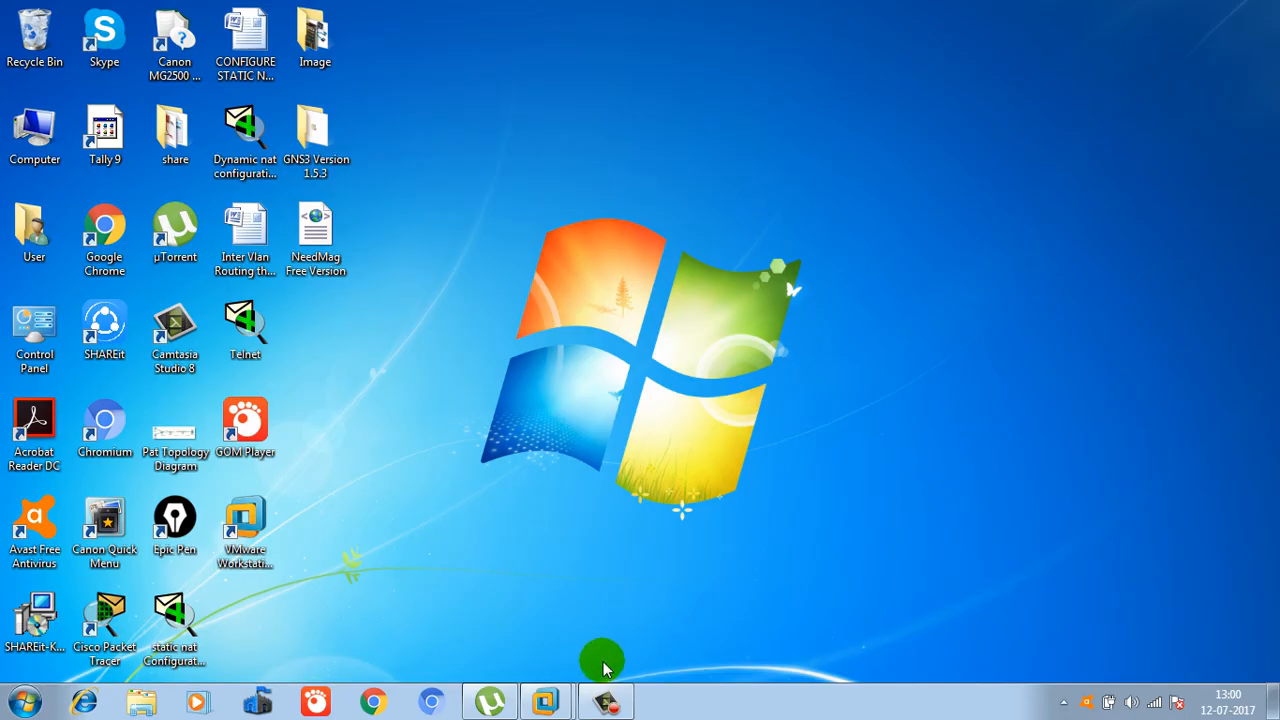
left_click(606, 703)
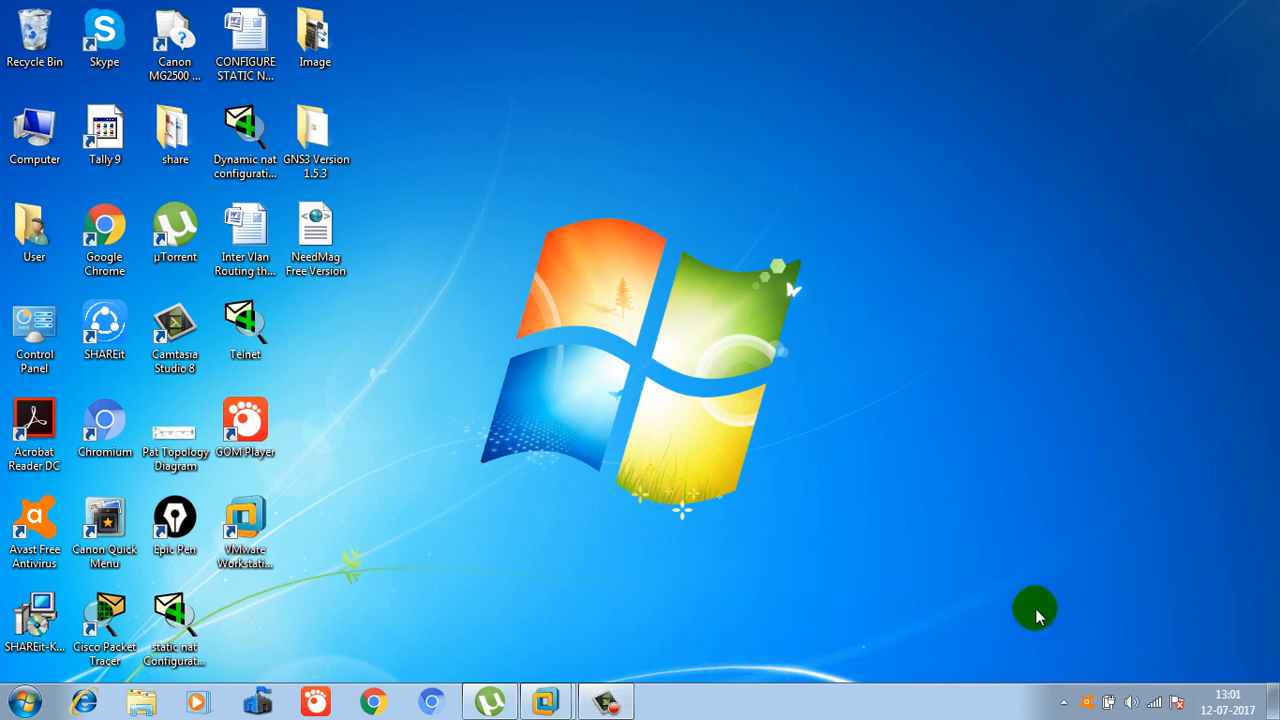
mouse_move(571, 686)
left_click(645, 560)
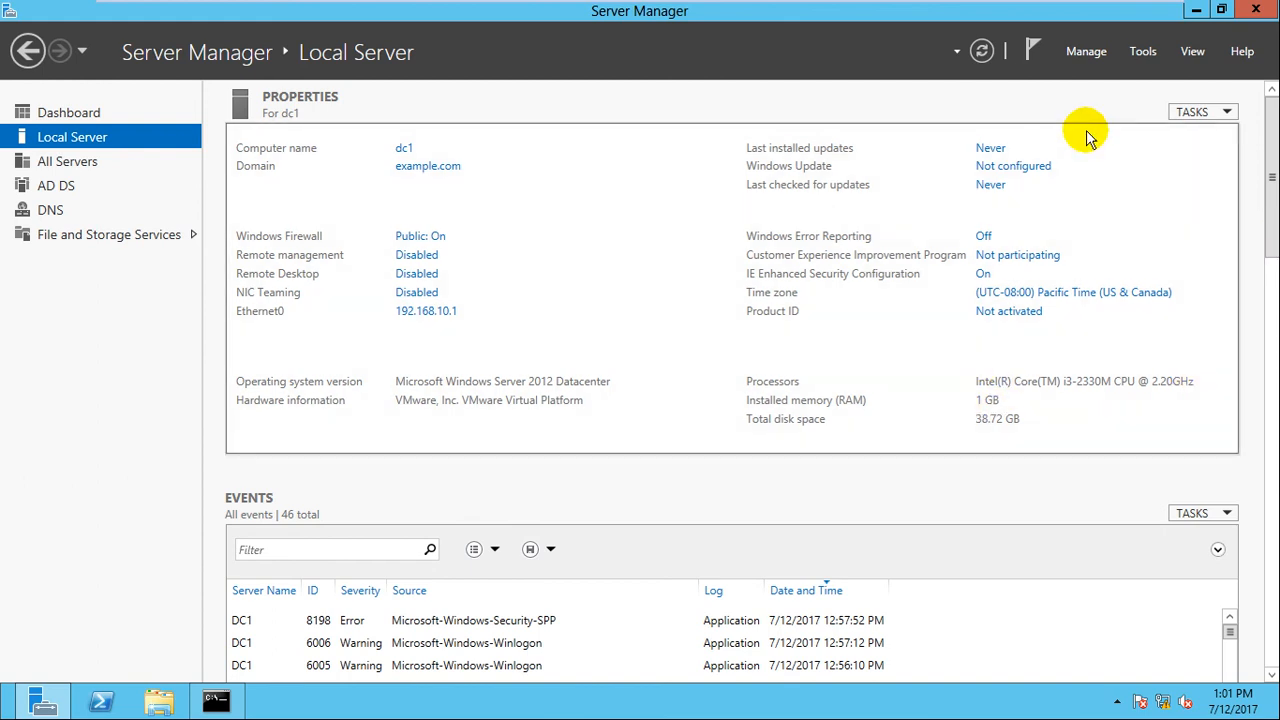
Close Server Manager, take Server-1 out of full-screen, and give the VM console input focus.
left_click(1257, 14)
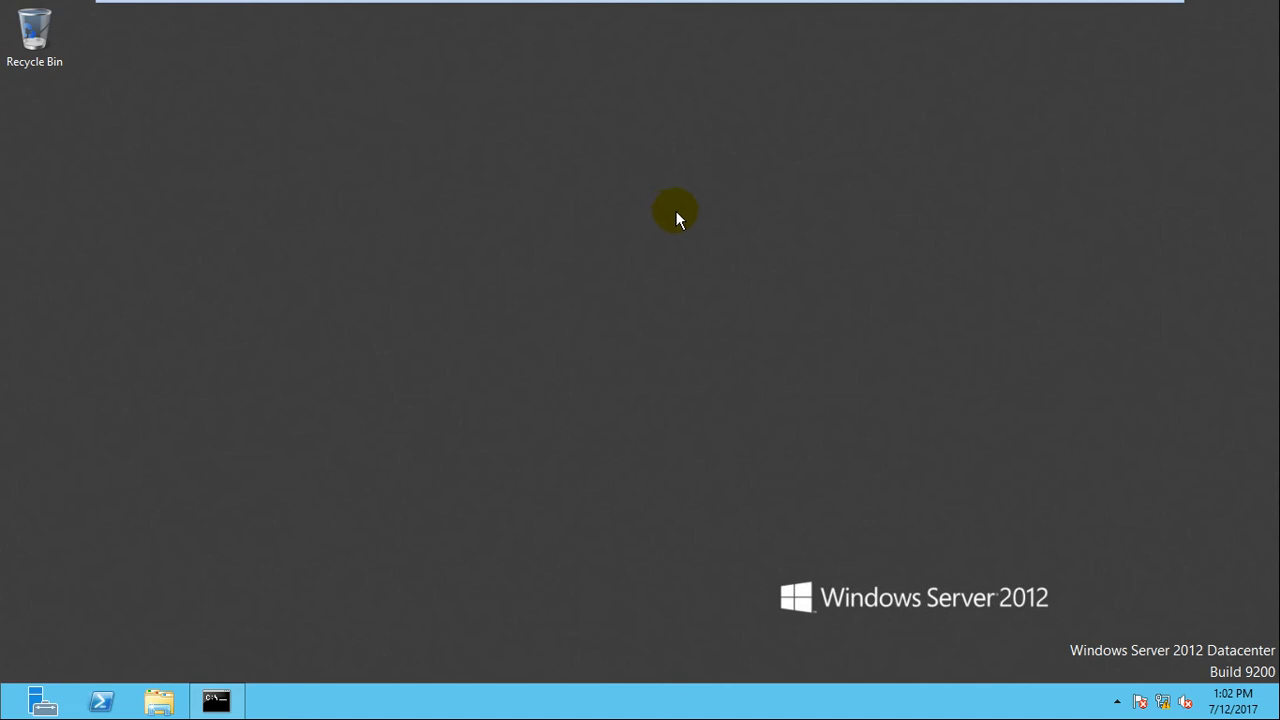
mouse_move(706, 30)
mouse_move(566, 14)
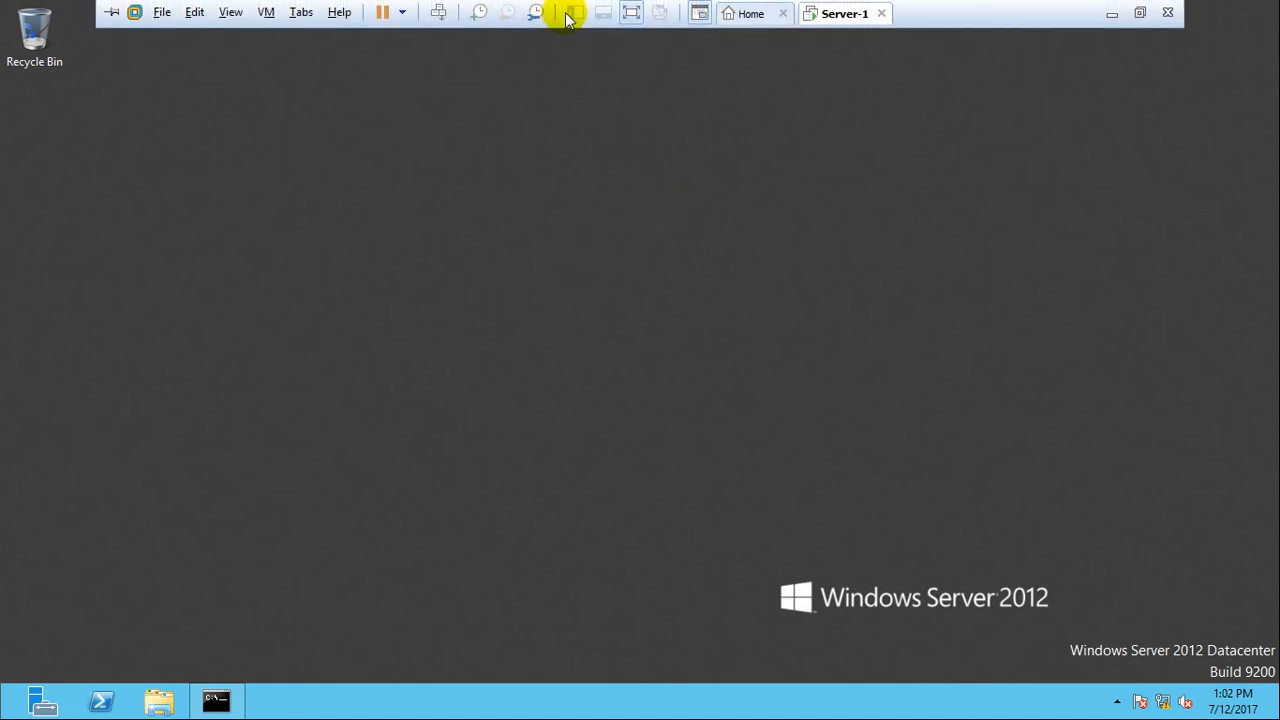
left_click(626, 15)
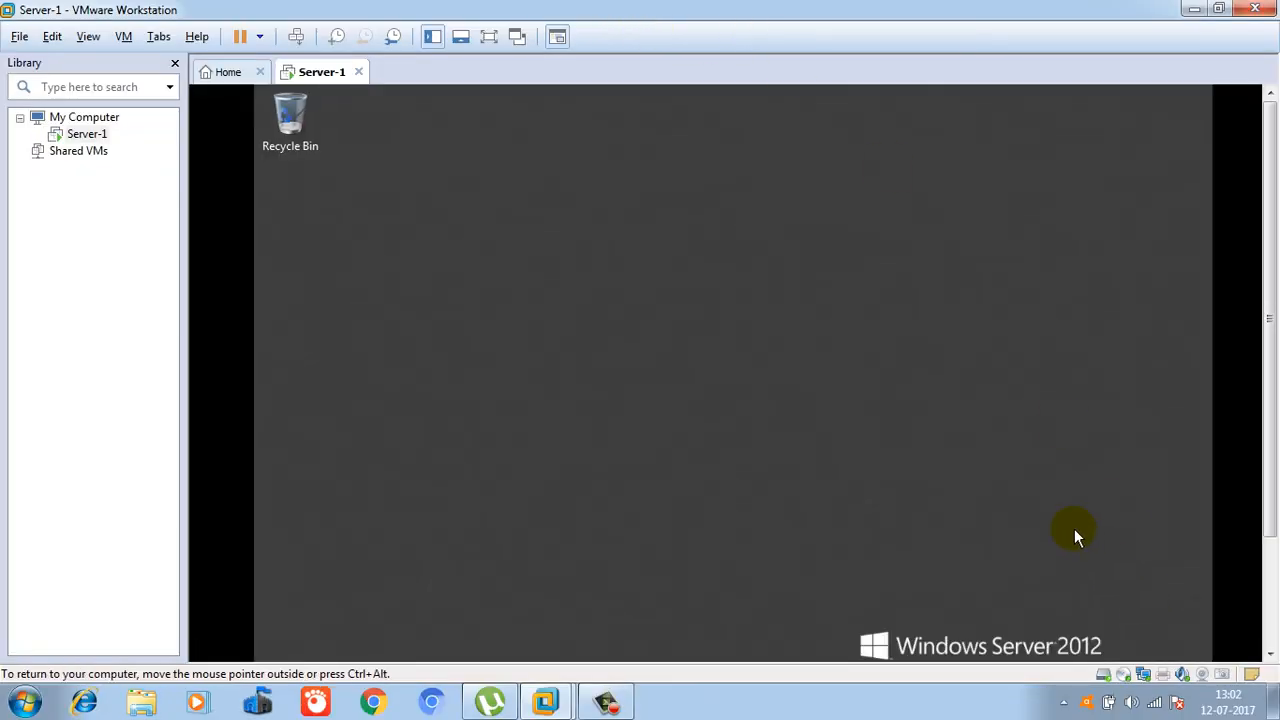
left_click(606, 703)
left_click(1052, 614)
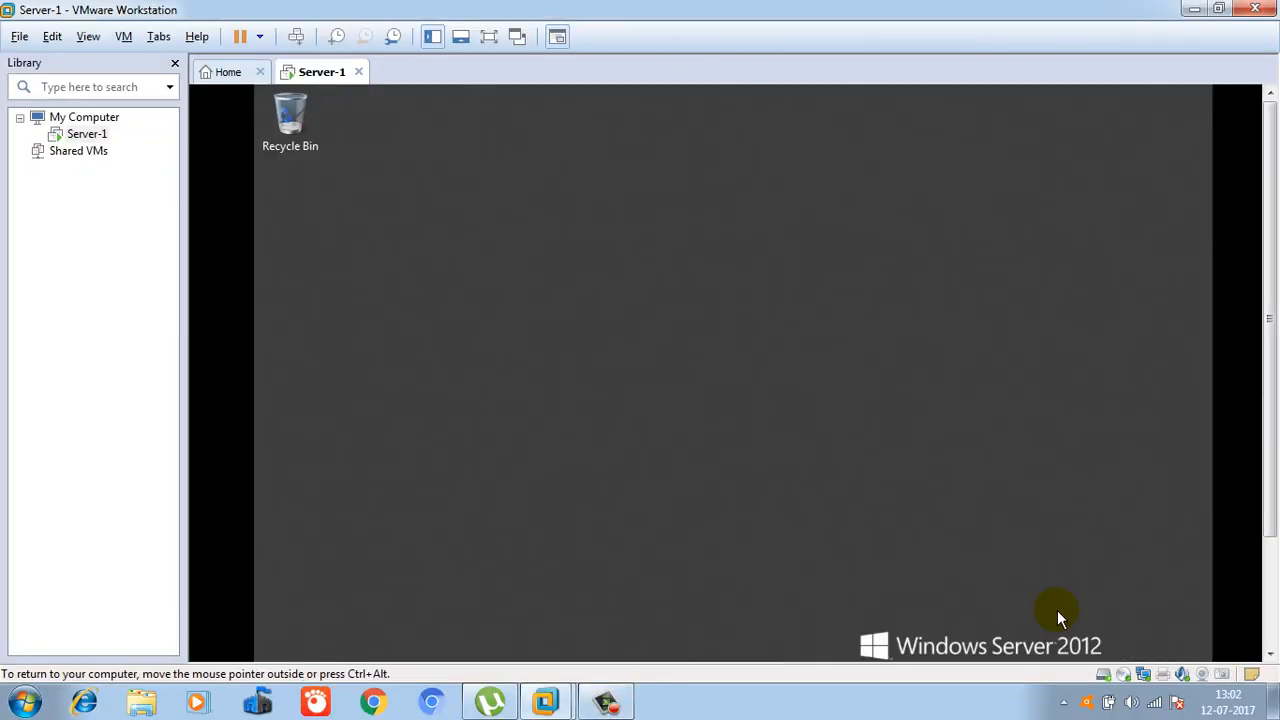